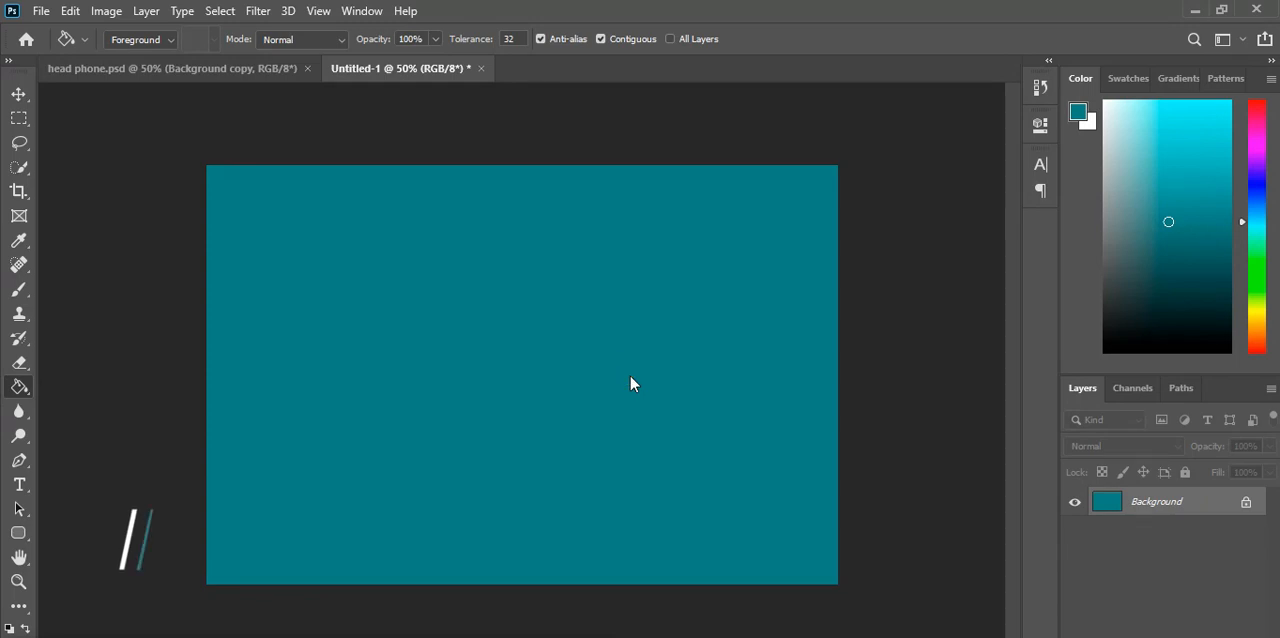
Step: Convert the locked background into a regular layer and duplicate it within the same document
click(18, 95)
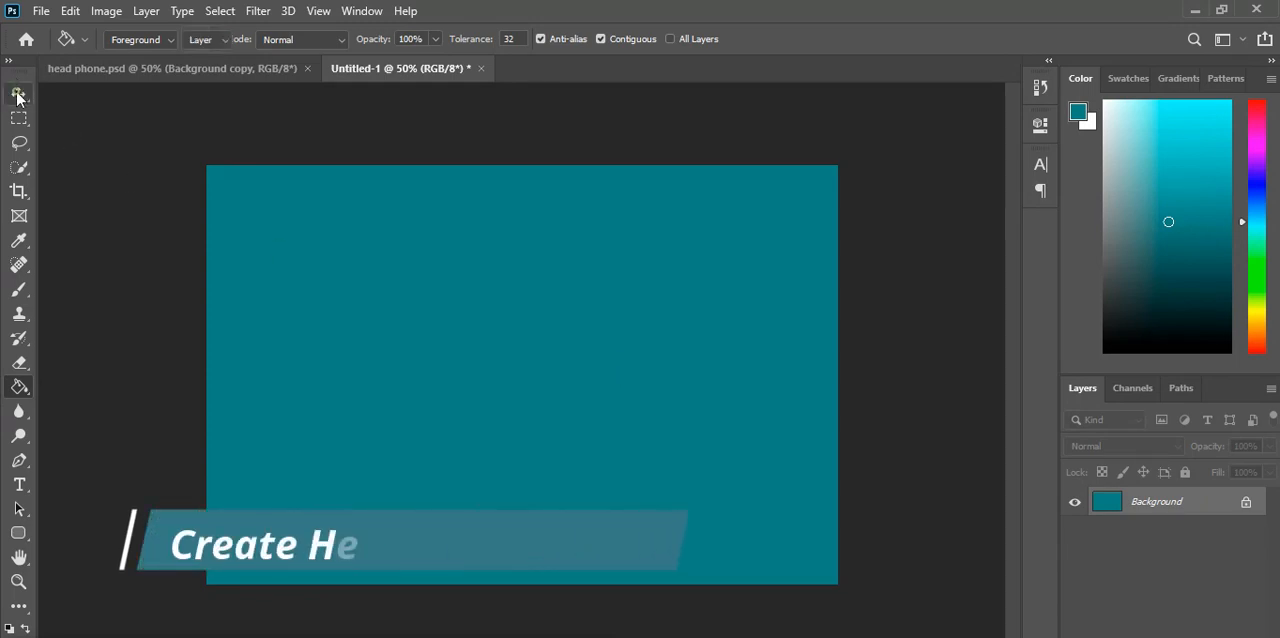
double_click(1178, 508)
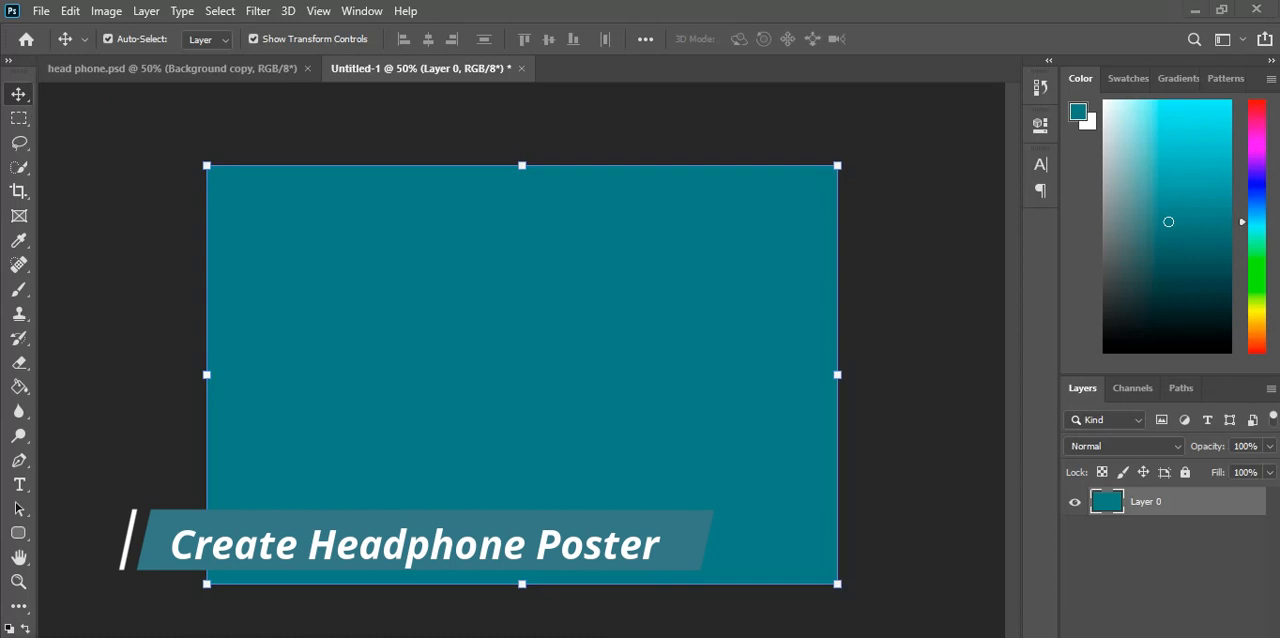
right_click(1204, 501)
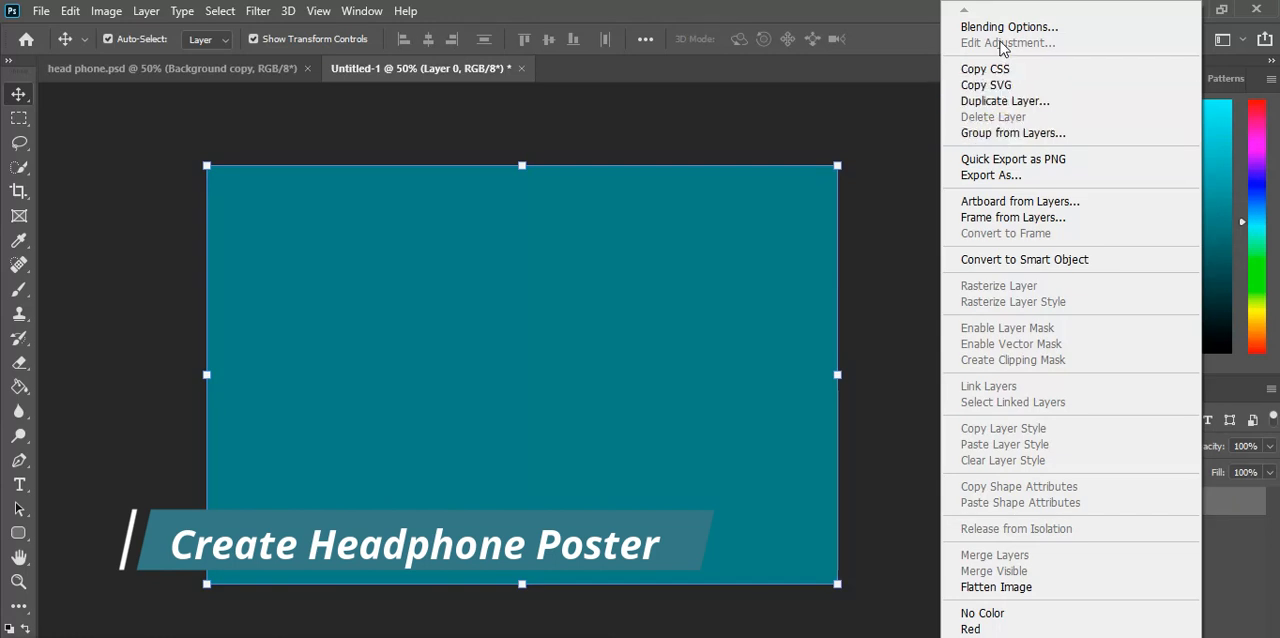
click(995, 101)
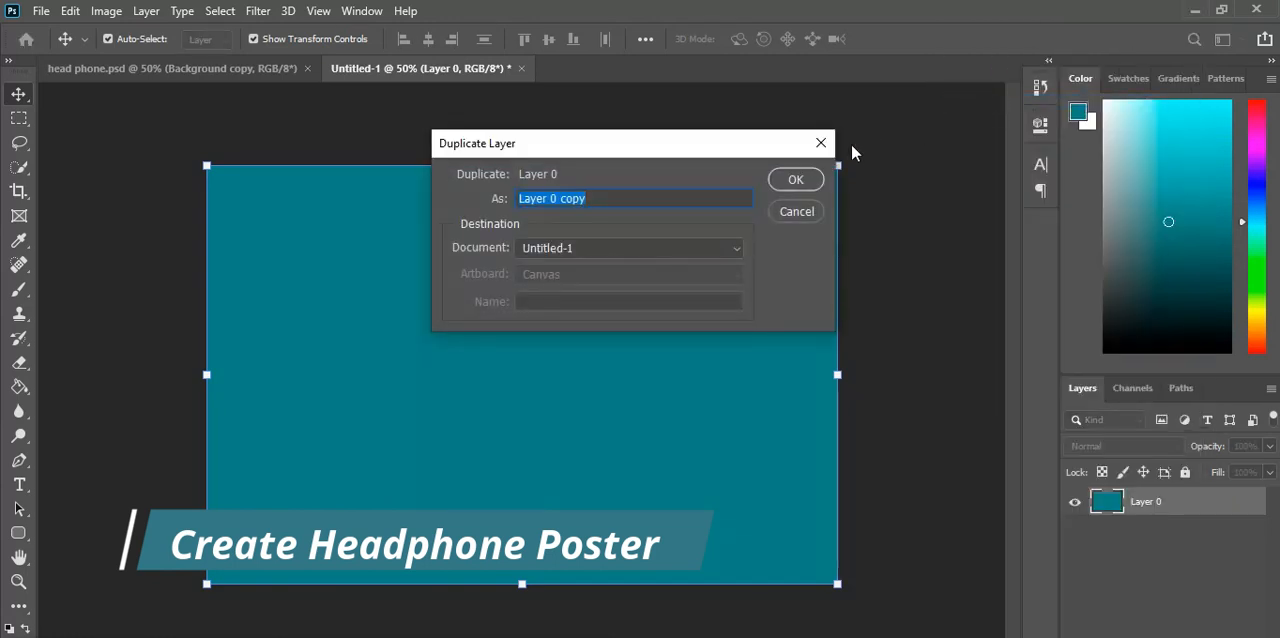
click(795, 179)
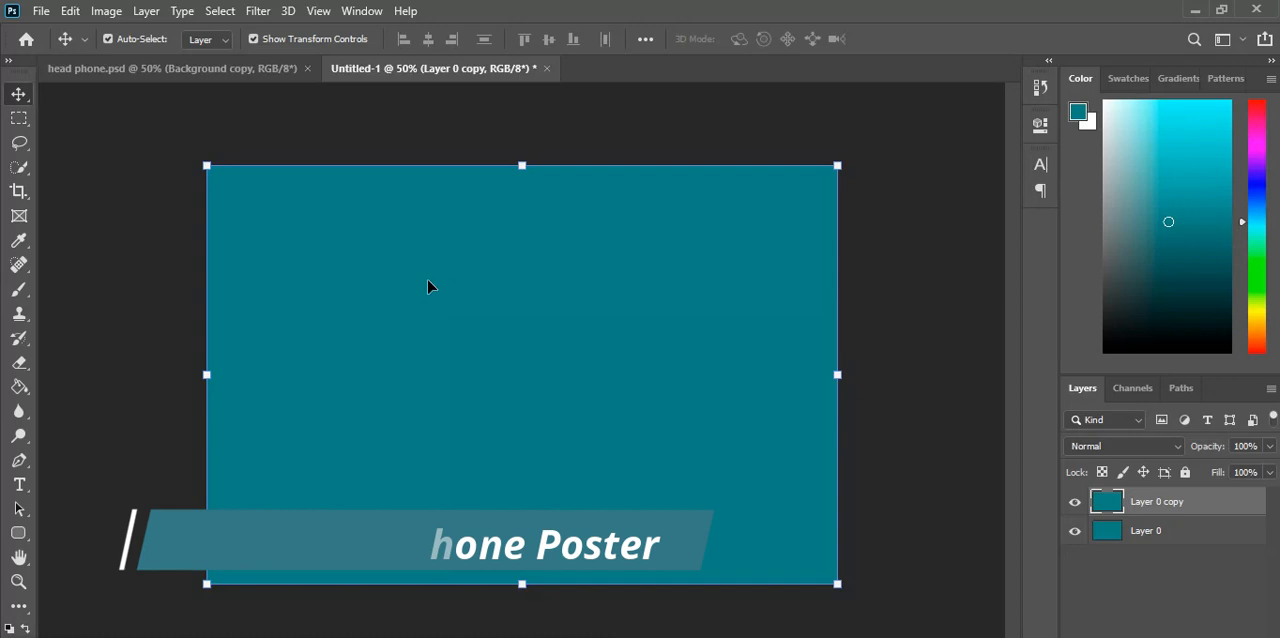
click(172, 345)
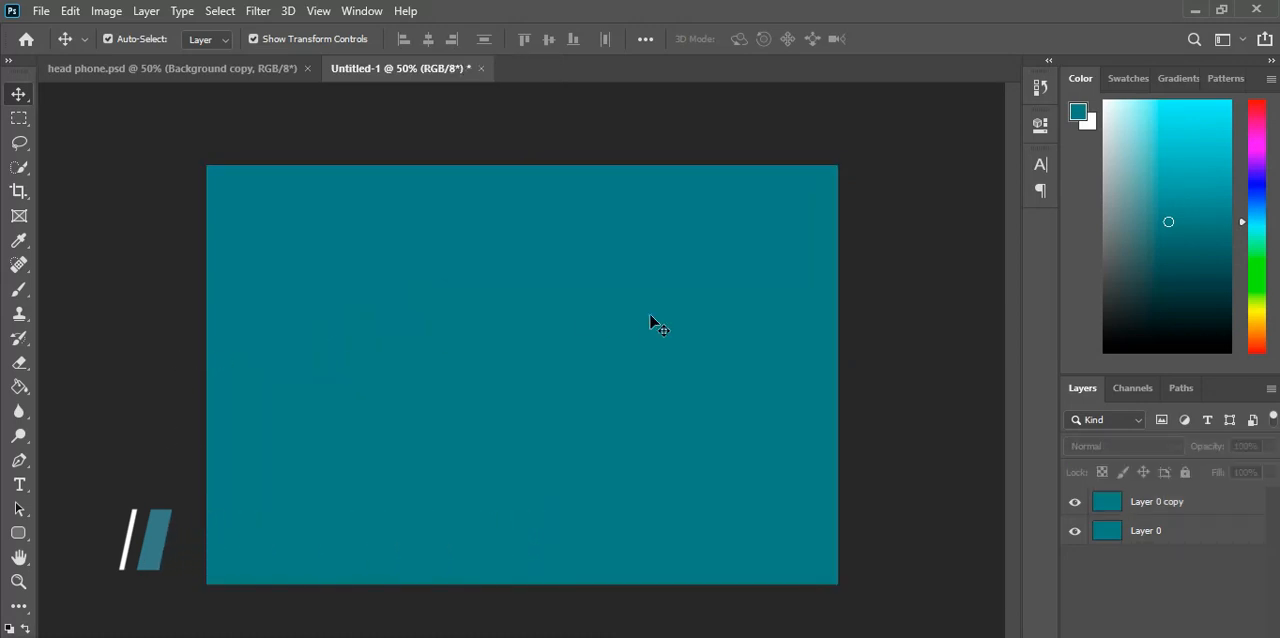
Step: Make the duplicated teal layer active and set the foreground colour to a very pale cyan
click(1192, 528)
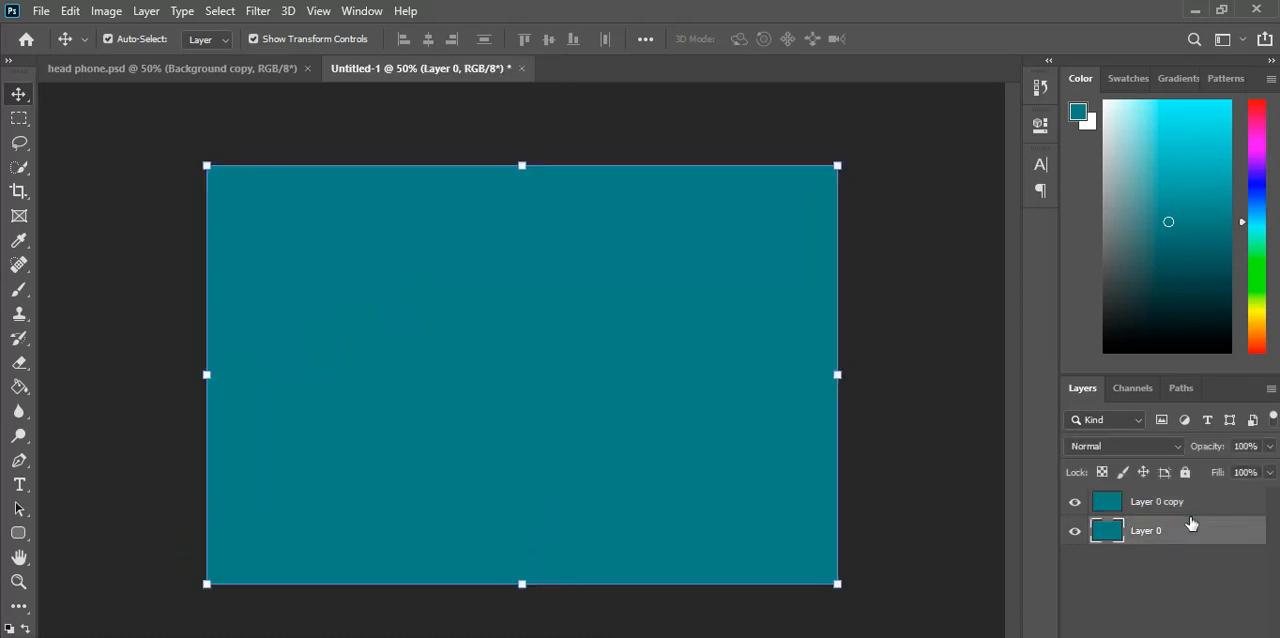
click(1192, 510)
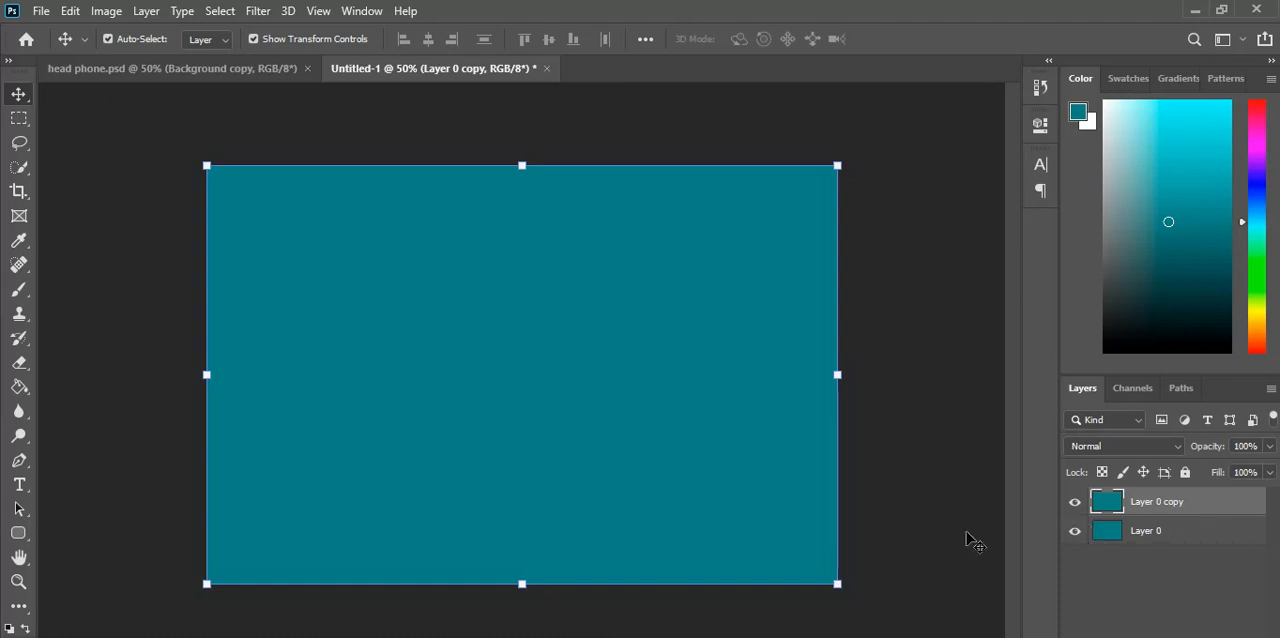
key(Return)
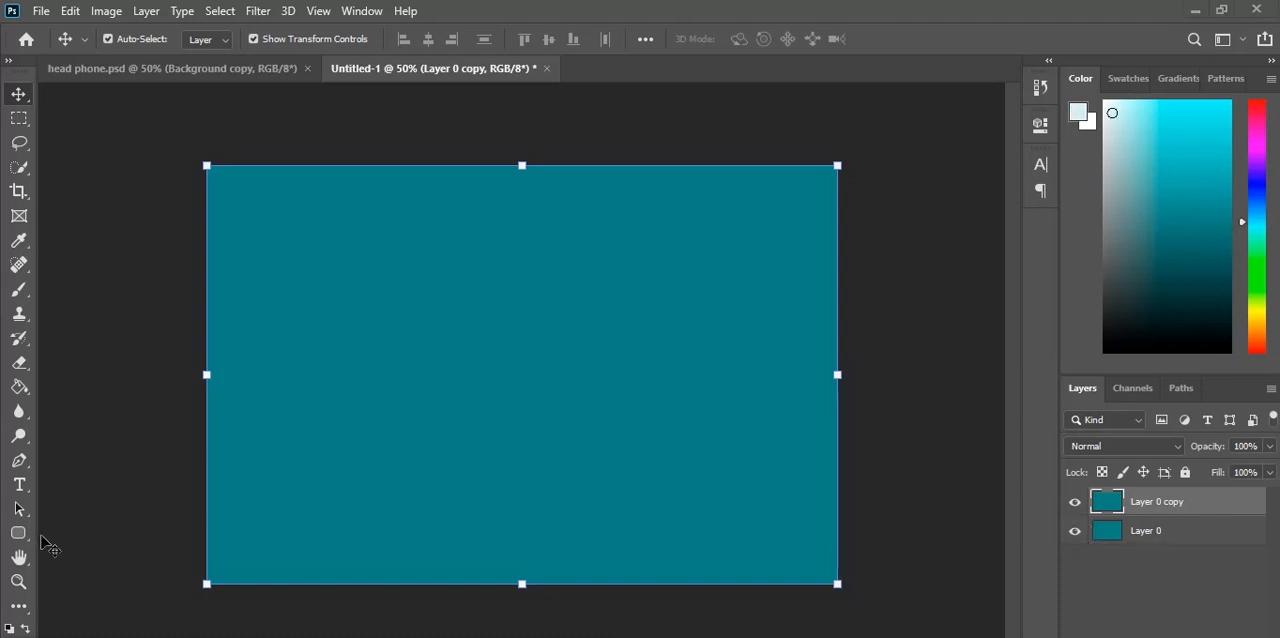
Step: Paint one soft glow at the canvas centre with the Brush tool at 580 px on the duplicated layer
click(19, 290)
right_click(19, 290)
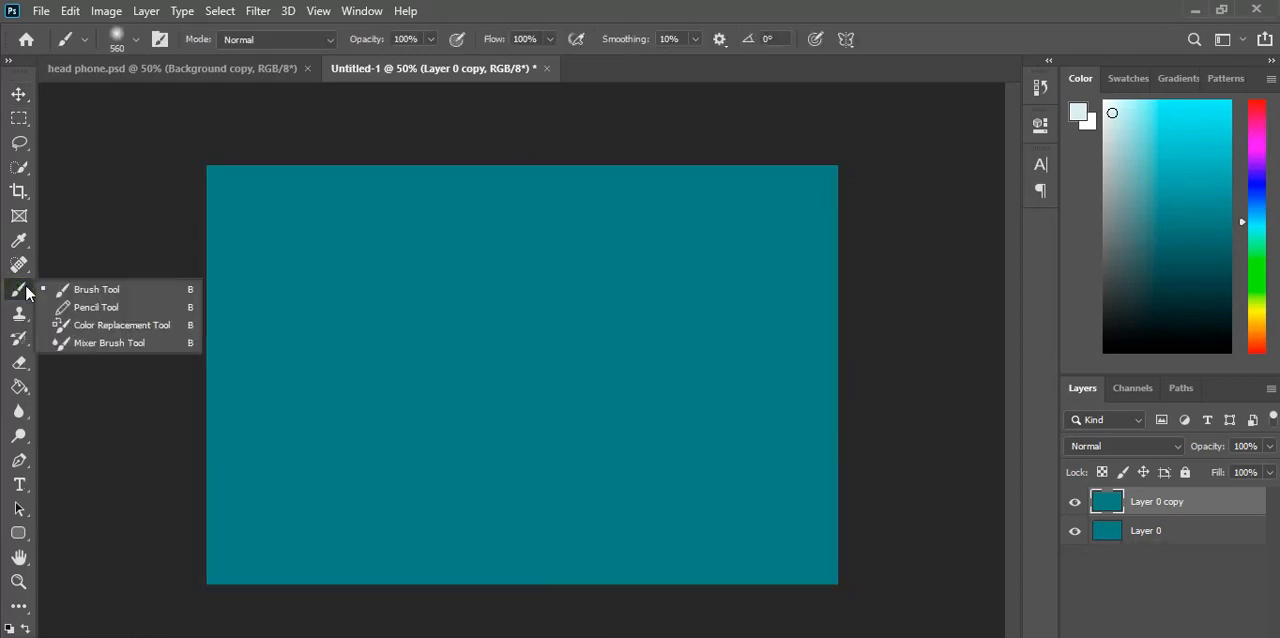
click(63, 287)
click(137, 40)
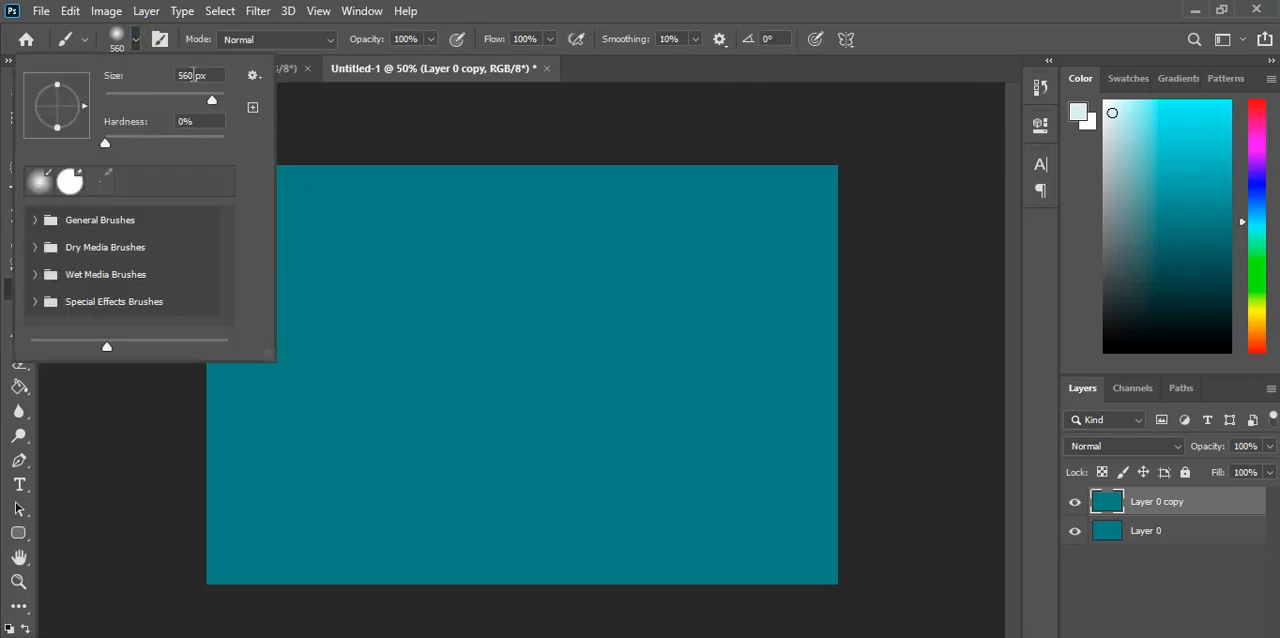
click(190, 75)
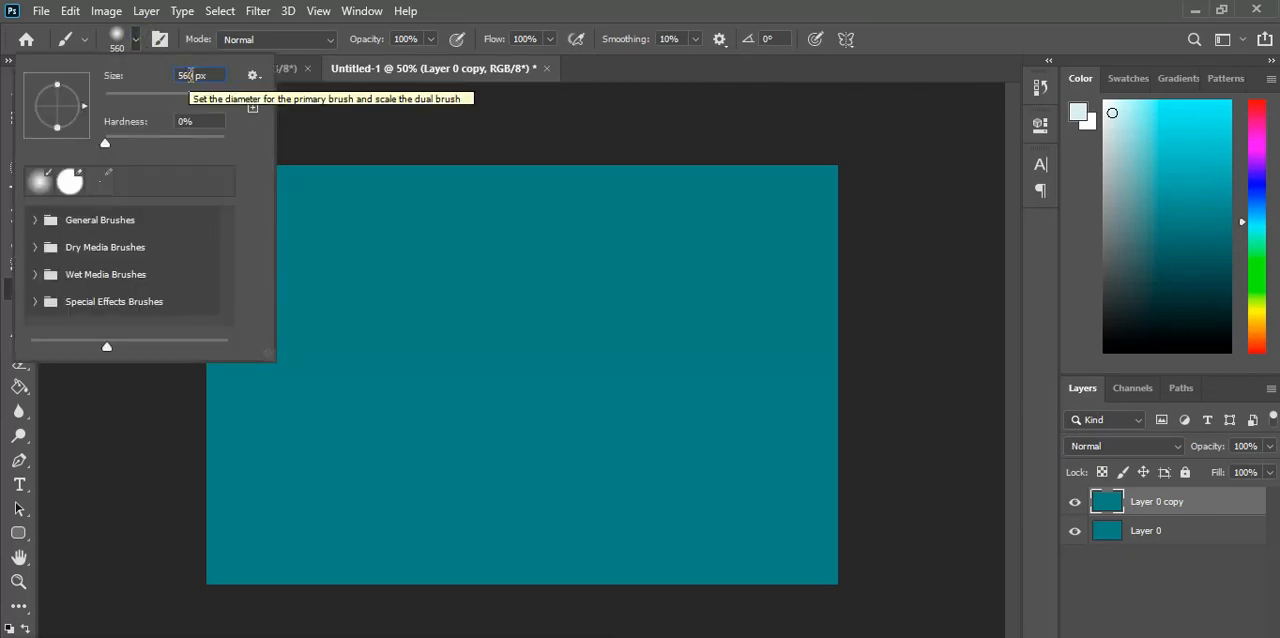
text(580)
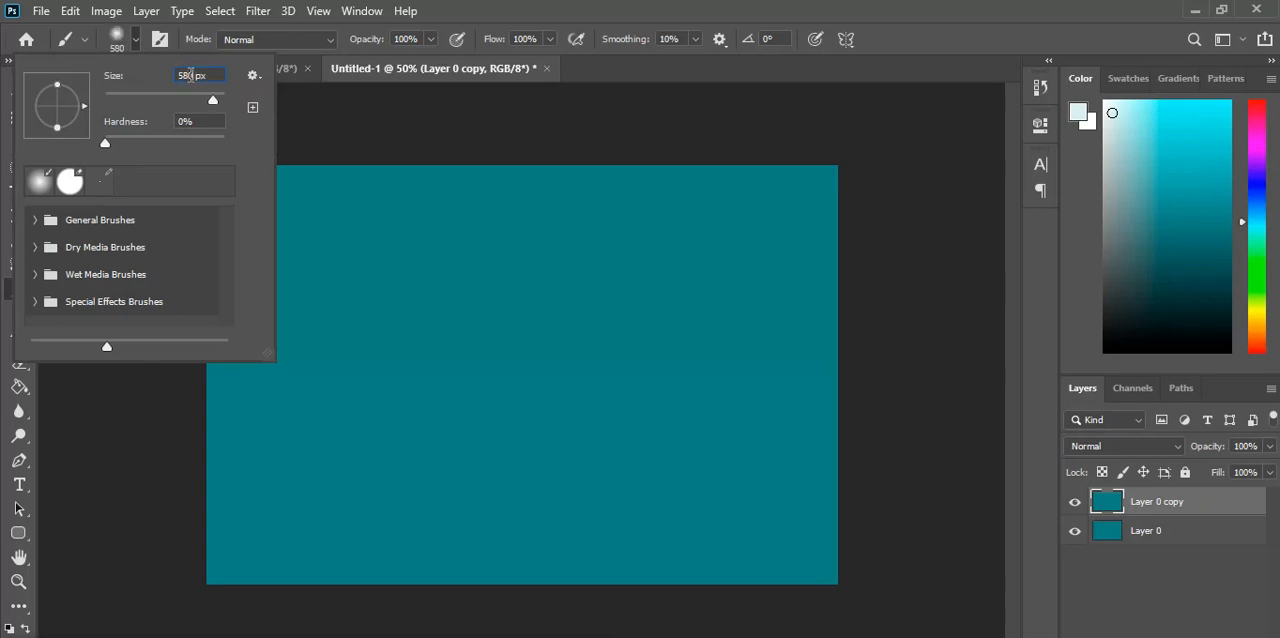
key(Return)
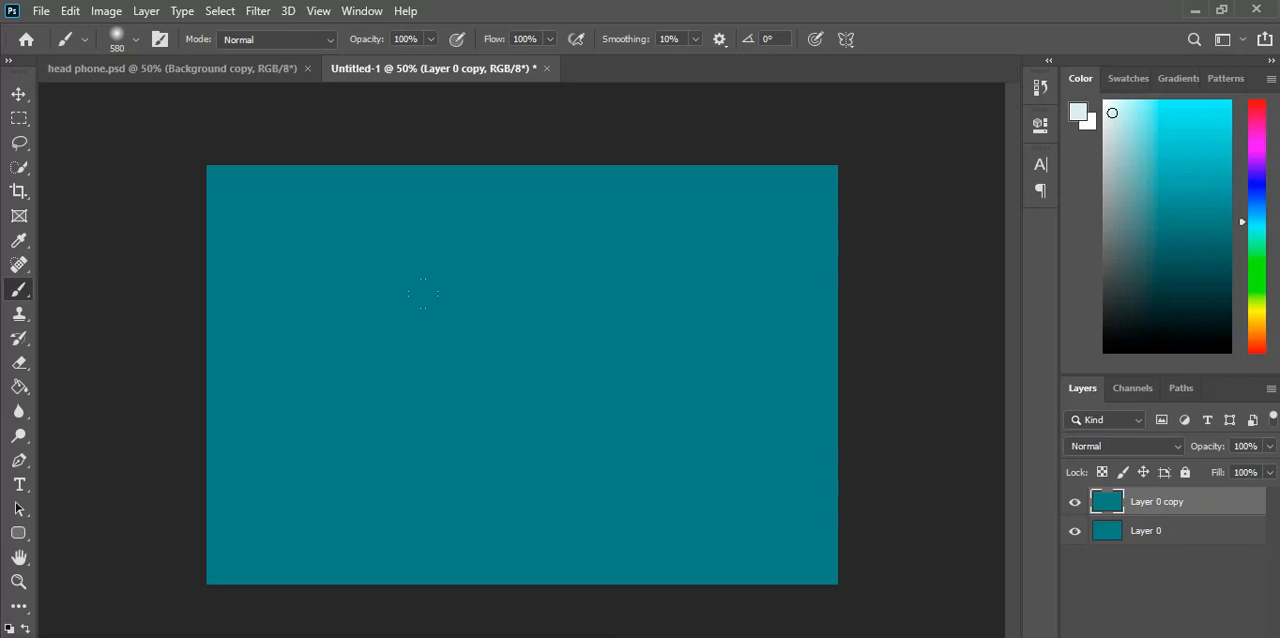
click(517, 371)
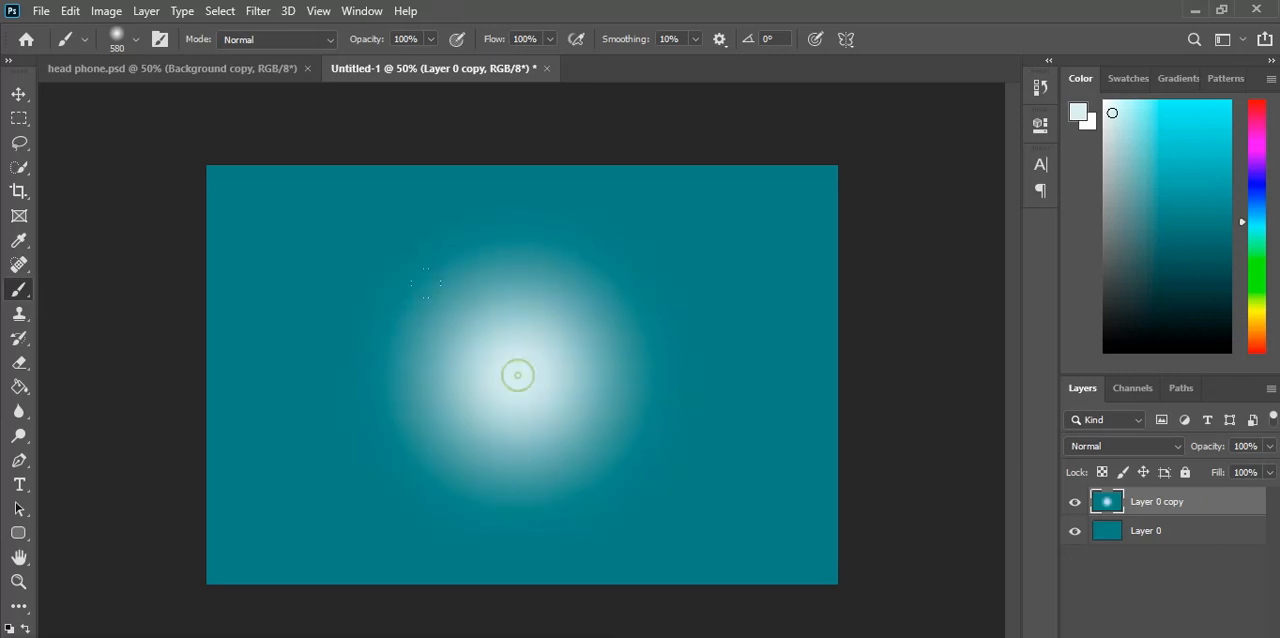
Step: Lower the glow layer's fill to 55% and shrink the glow slightly right of the canvas centre
click(1268, 476)
mouse_move(1266, 494)
mouse_down()
mouse_move(1206, 503)
mouse_move(1248, 497)
mouse_move(1232, 501)
mouse_up()
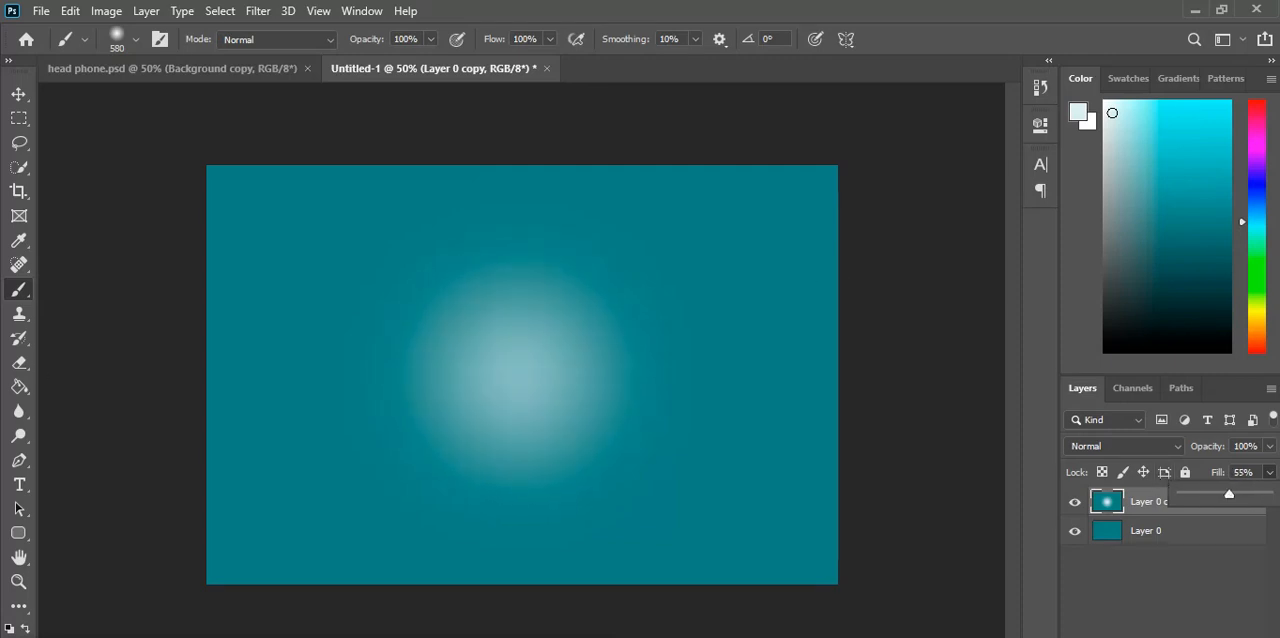
click(18, 93)
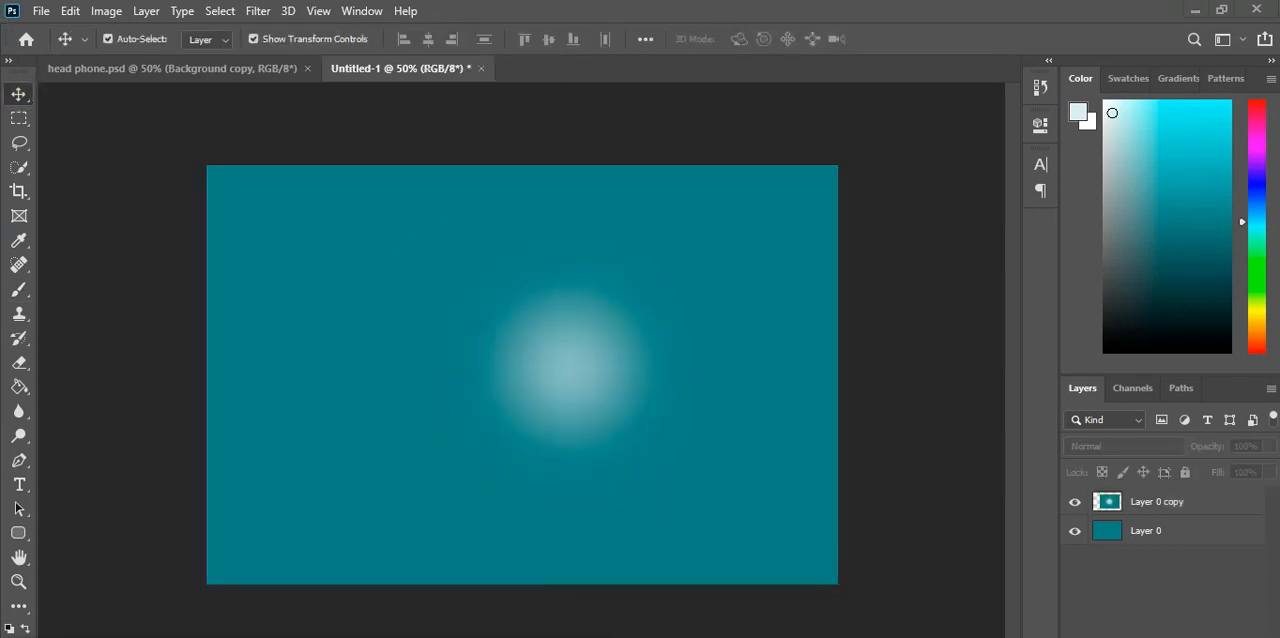
Step: Place the wavy line image pngwing.com (46) from the Downloads folder as an embedded object
click(35, 13)
click(107, 382)
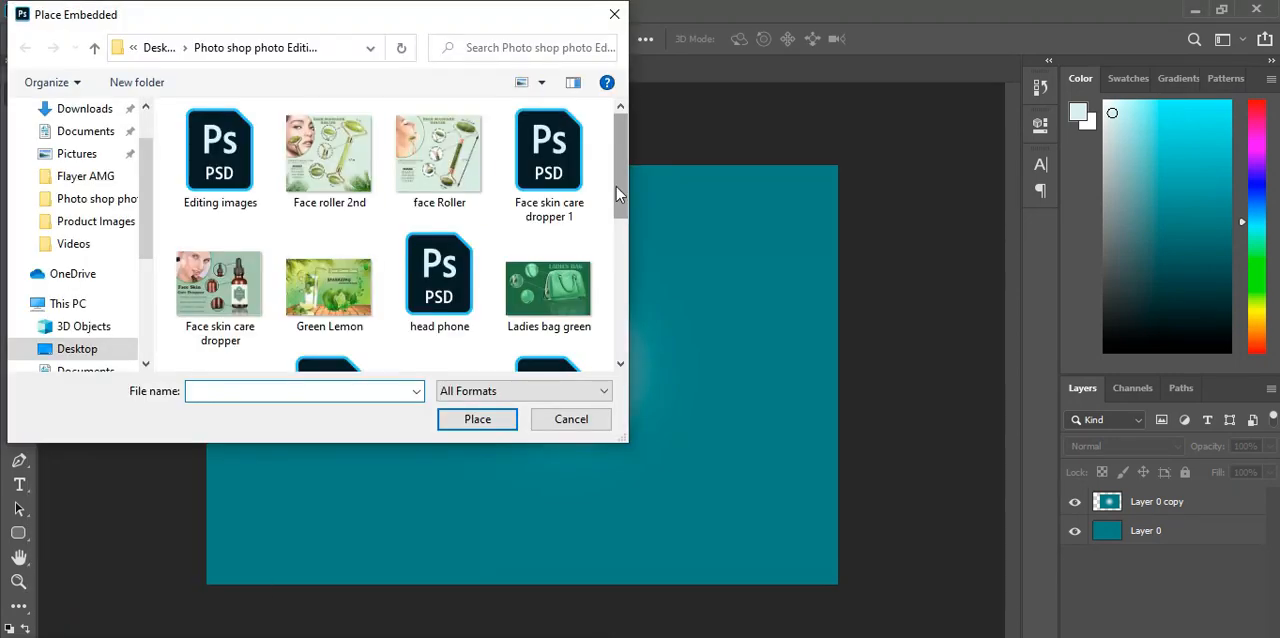
click(100, 110)
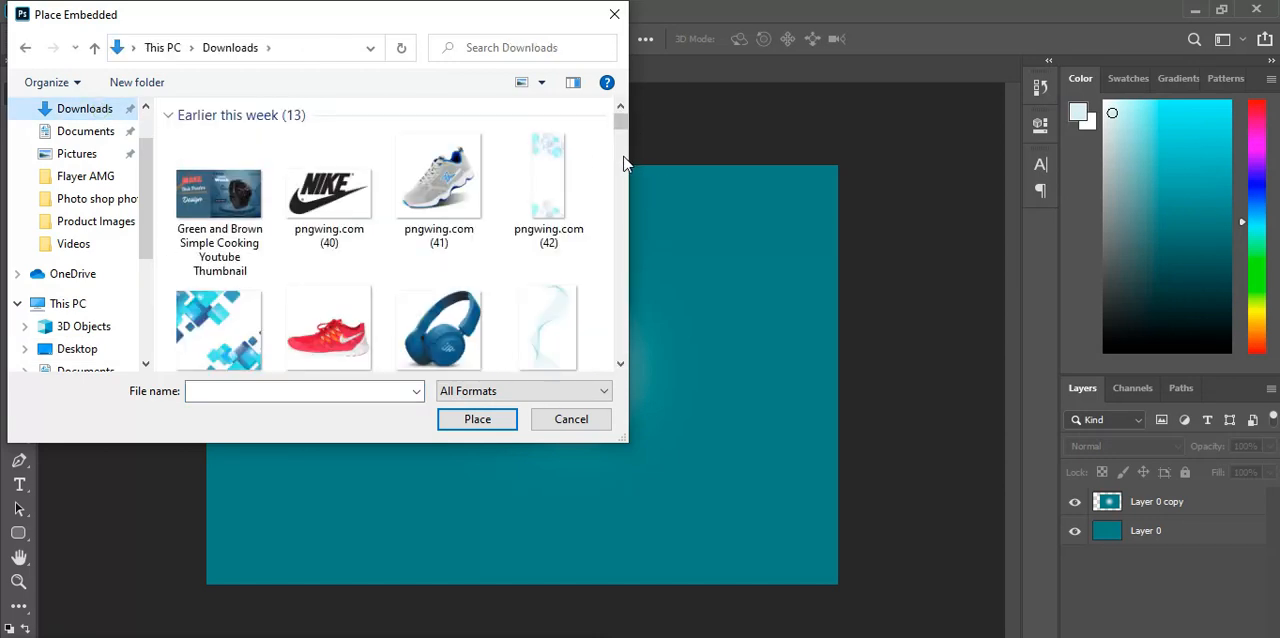
double_click(562, 337)
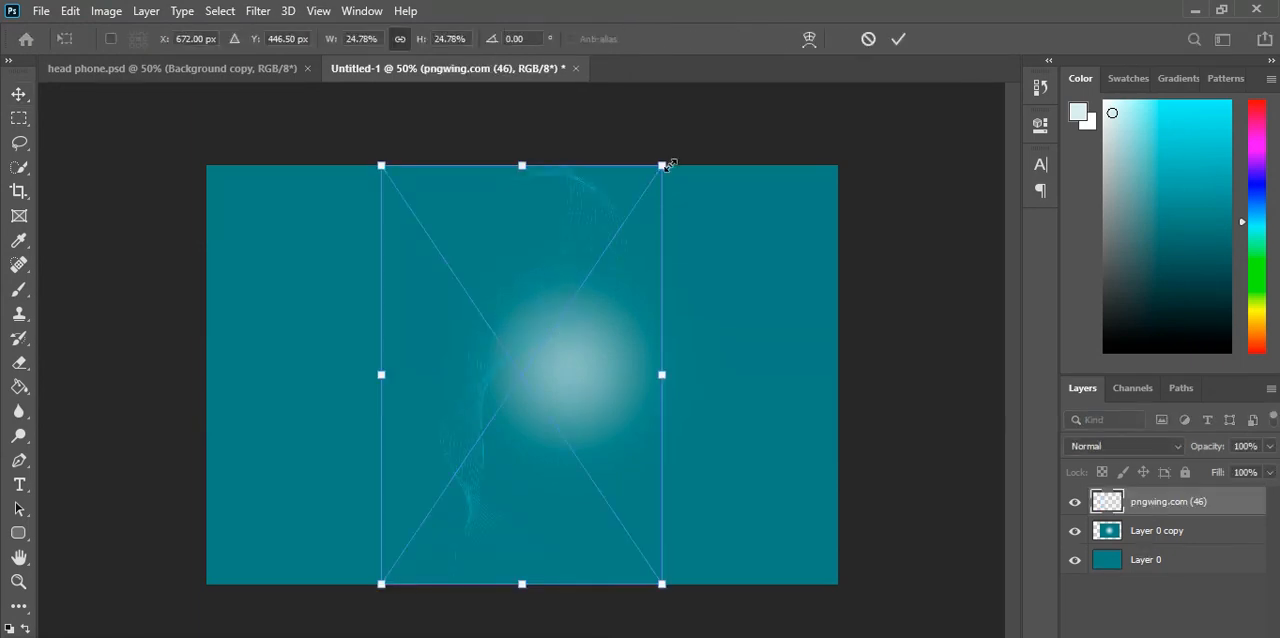
Step: Rotate the wavy line graphic about 48° and enlarge it to about 38% so it runs diagonally across the canvas
drag(684, 156, 864, 220)
drag(756, 281, 697, 317)
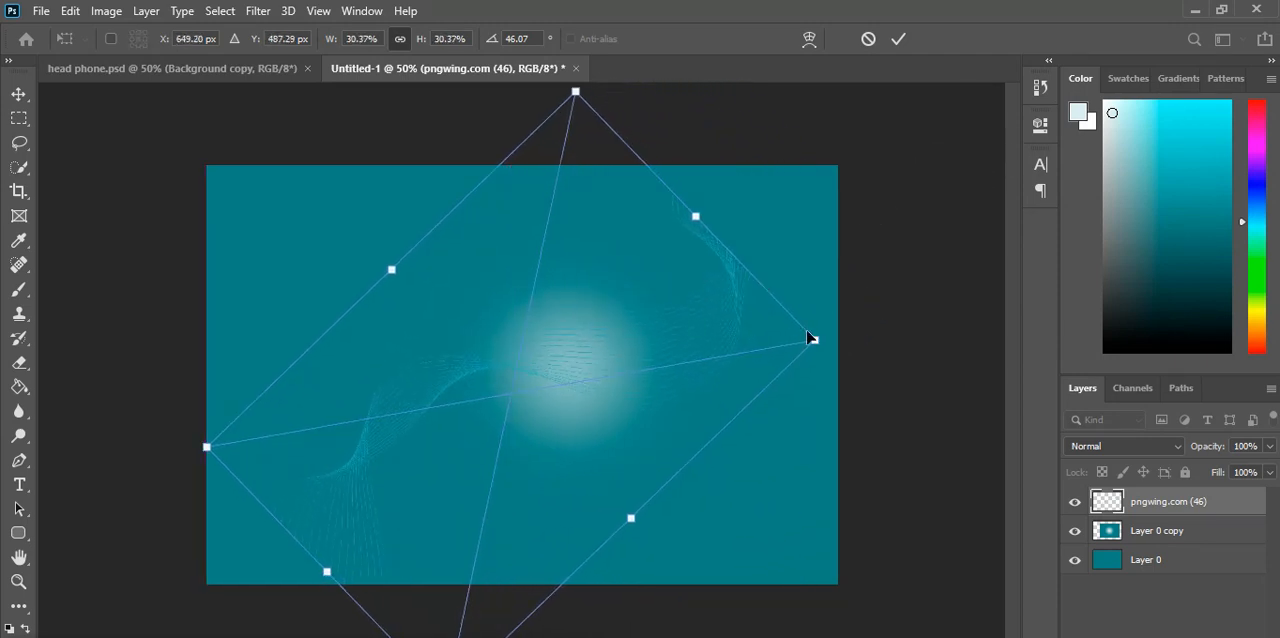
drag(815, 337, 863, 331)
click(898, 39)
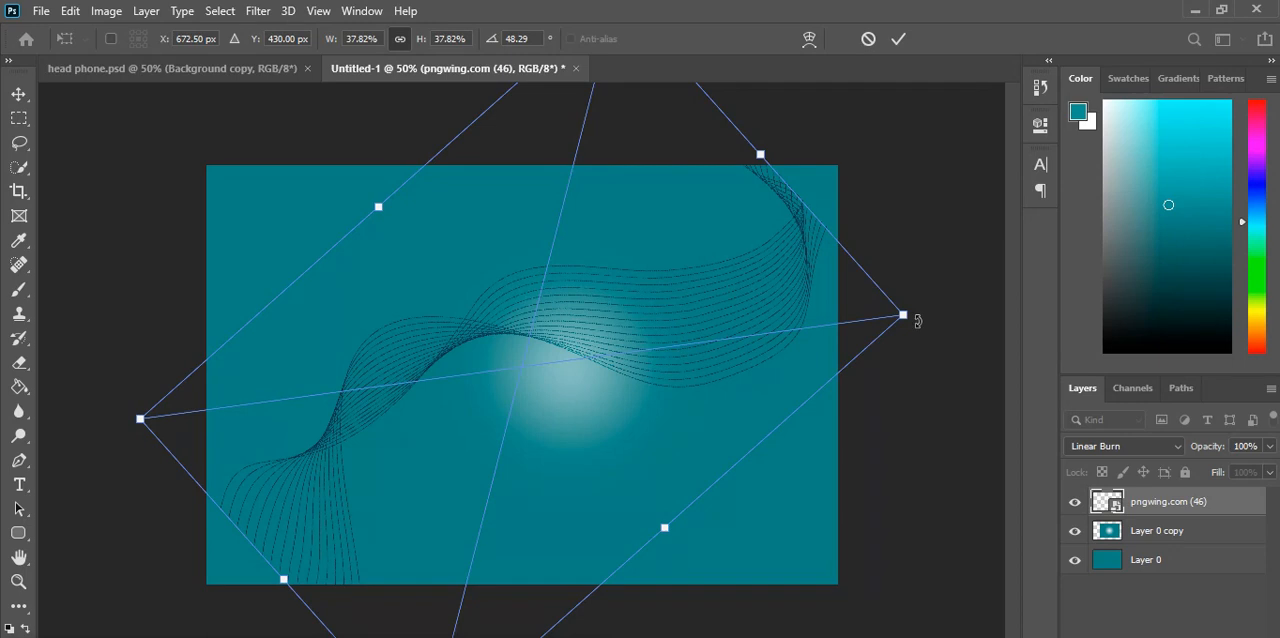
Step: Rotate the wavy line graphic to about 49.9°, shift it slightly down and left, and deselect it
drag(919, 320, 923, 332)
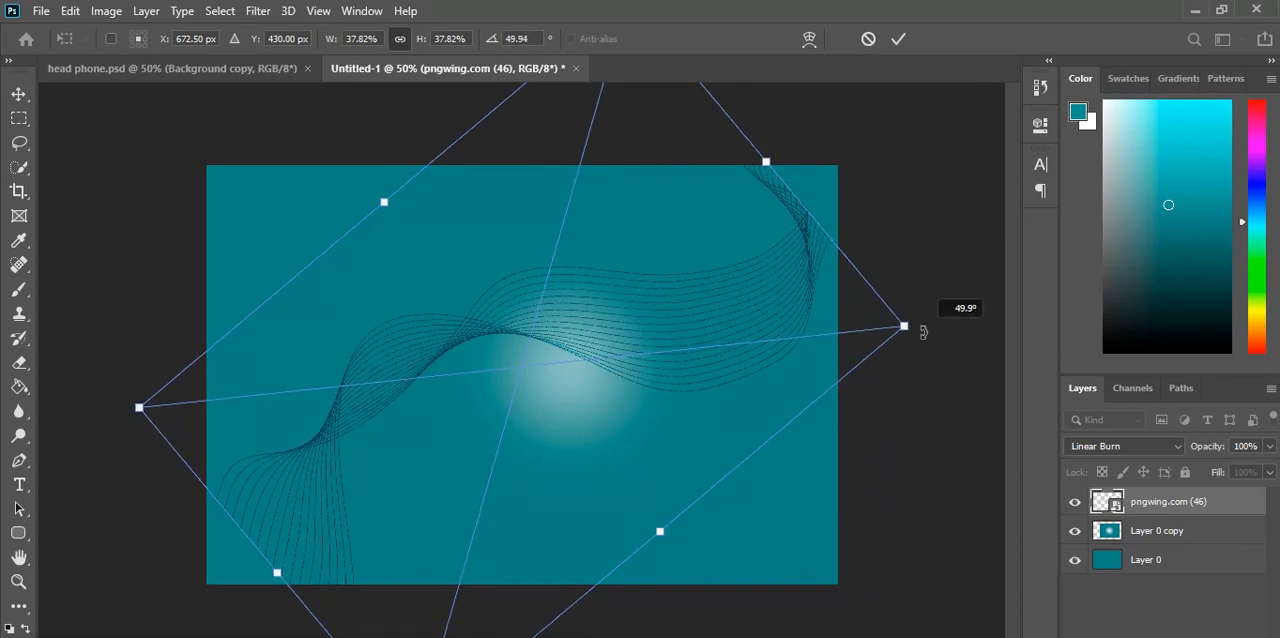
mouse_move(785, 332)
mouse_down()
mouse_move(772, 348)
mouse_move(784, 334)
mouse_up()
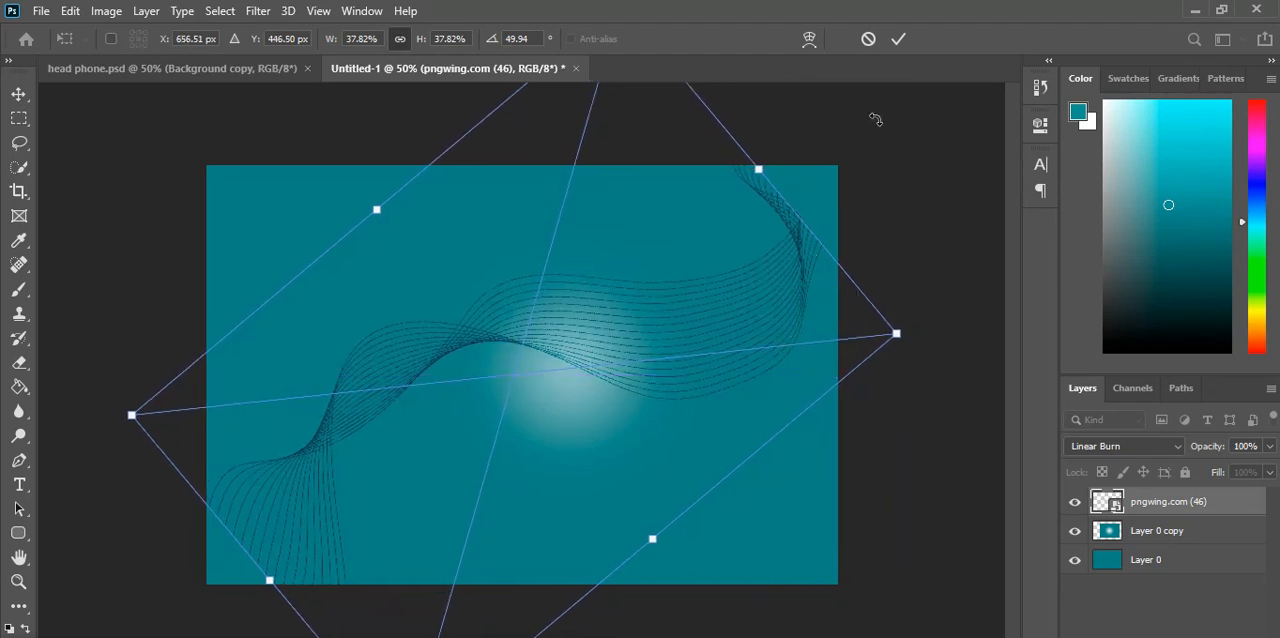
click(898, 40)
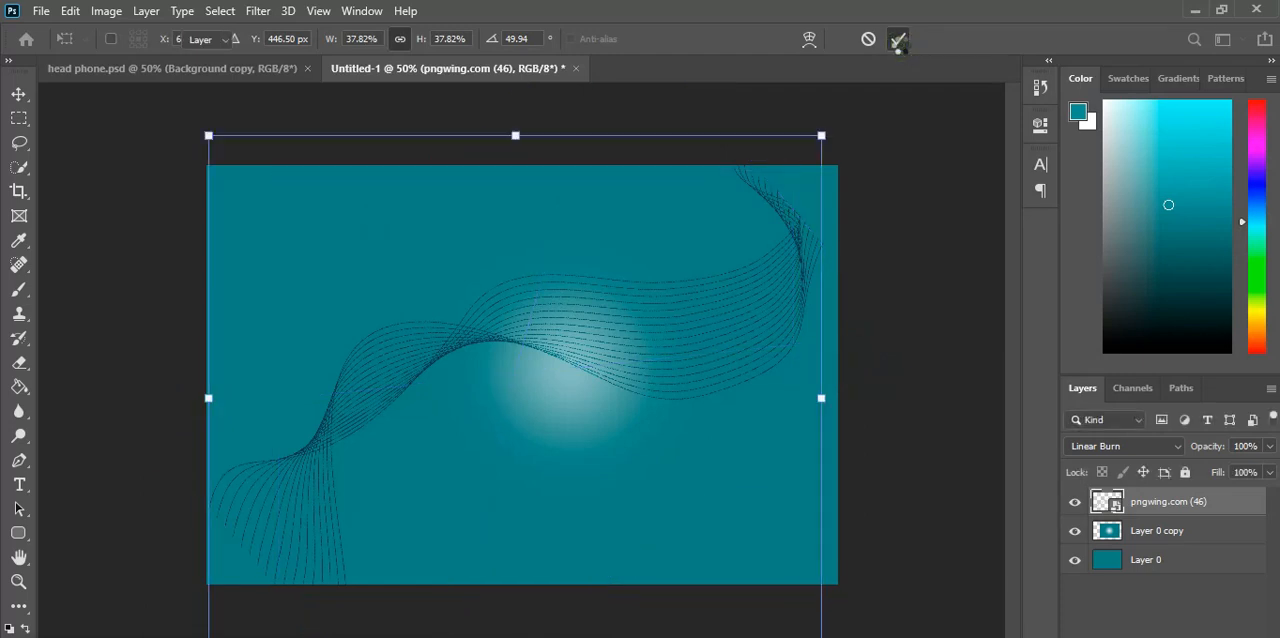
click(87, 592)
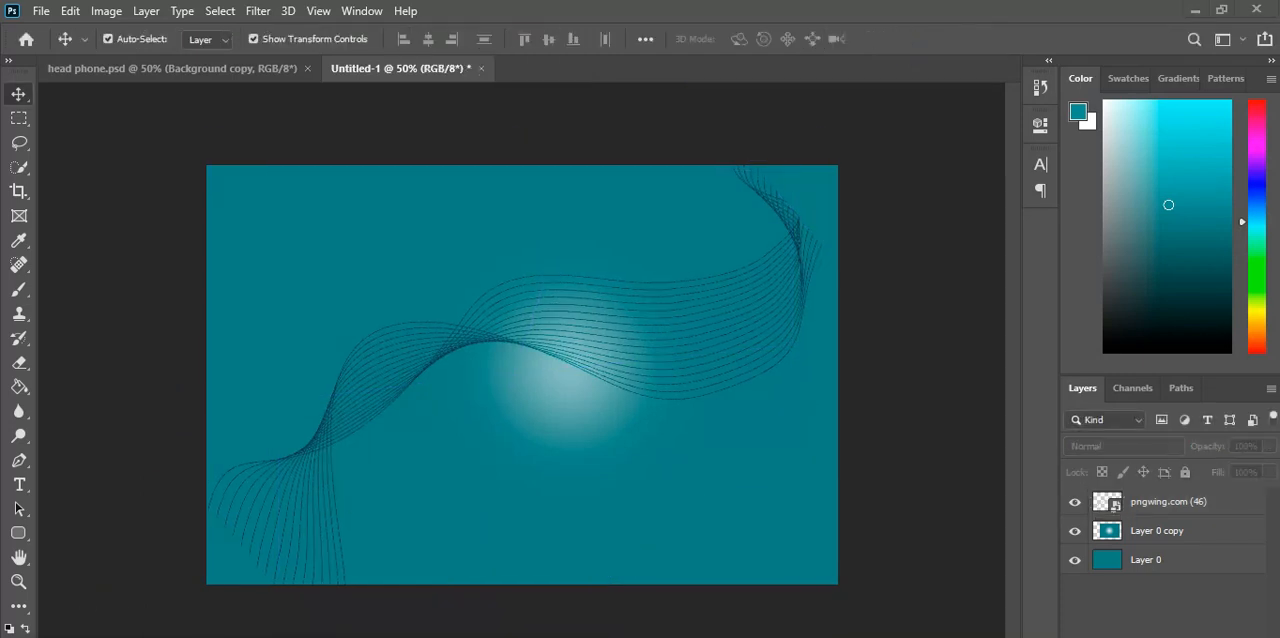
Step: Place the blue headphone image pngwing.com (45) from Downloads as an embedded object
click(42, 11)
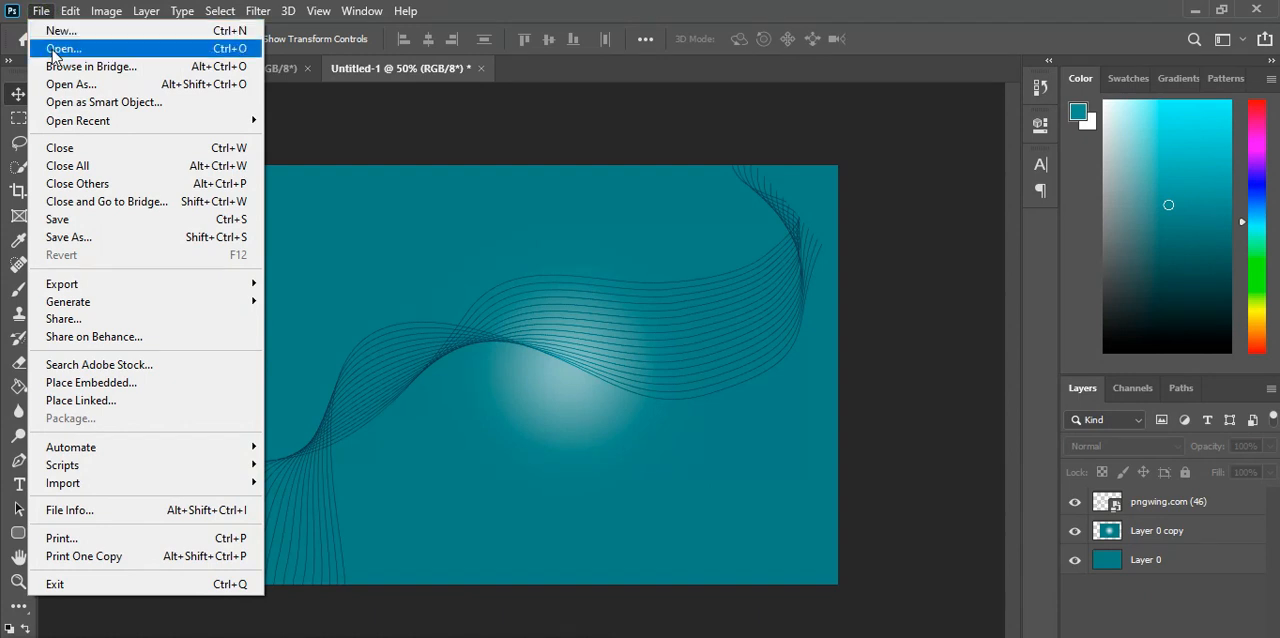
click(80, 386)
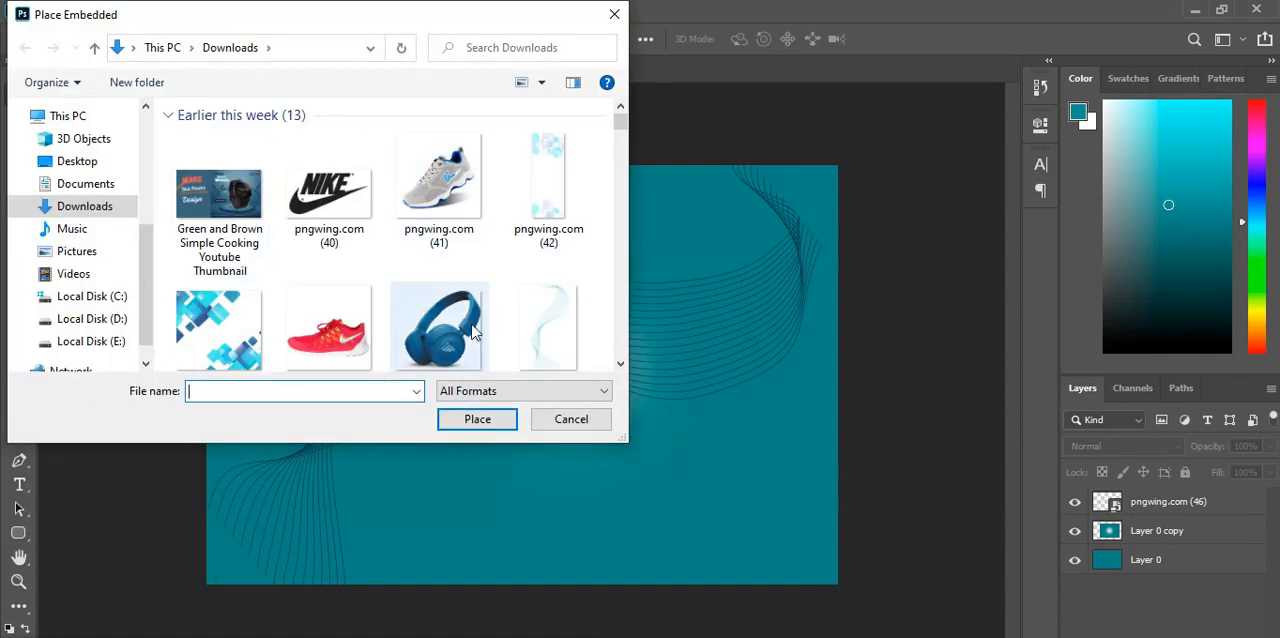
double_click(474, 333)
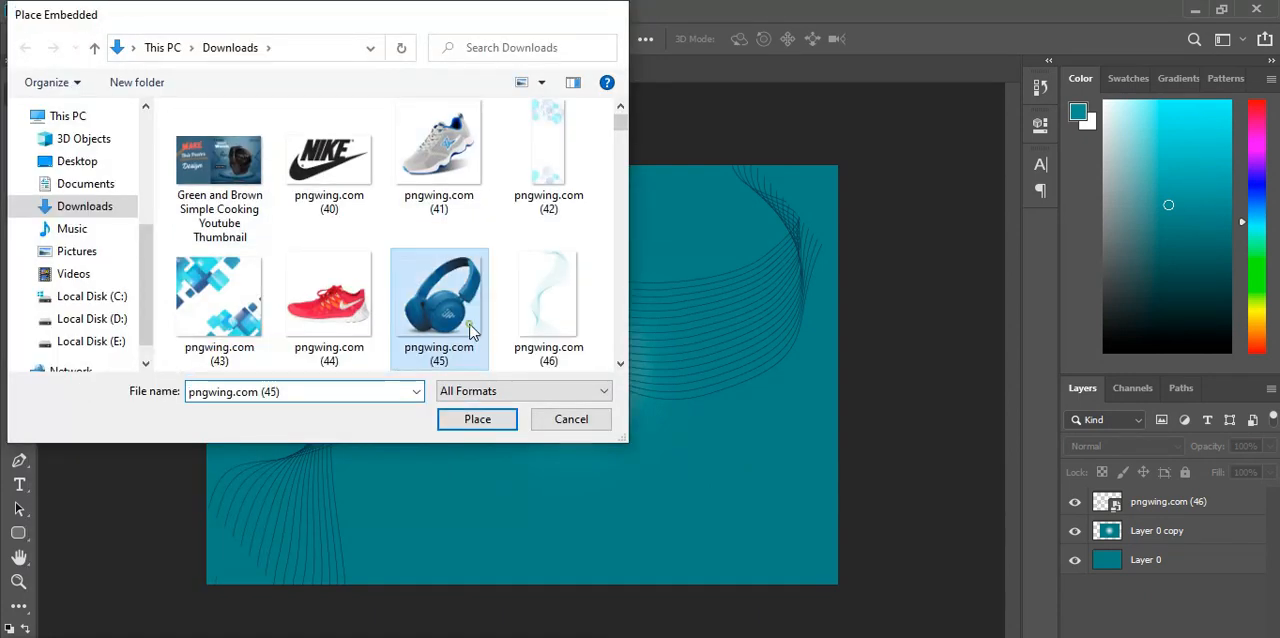
Step: Scale the headphones to about 14.7%, tilt them about 5° counter-clockwise, and position them right of the canvas centre
drag(655, 275, 676, 267)
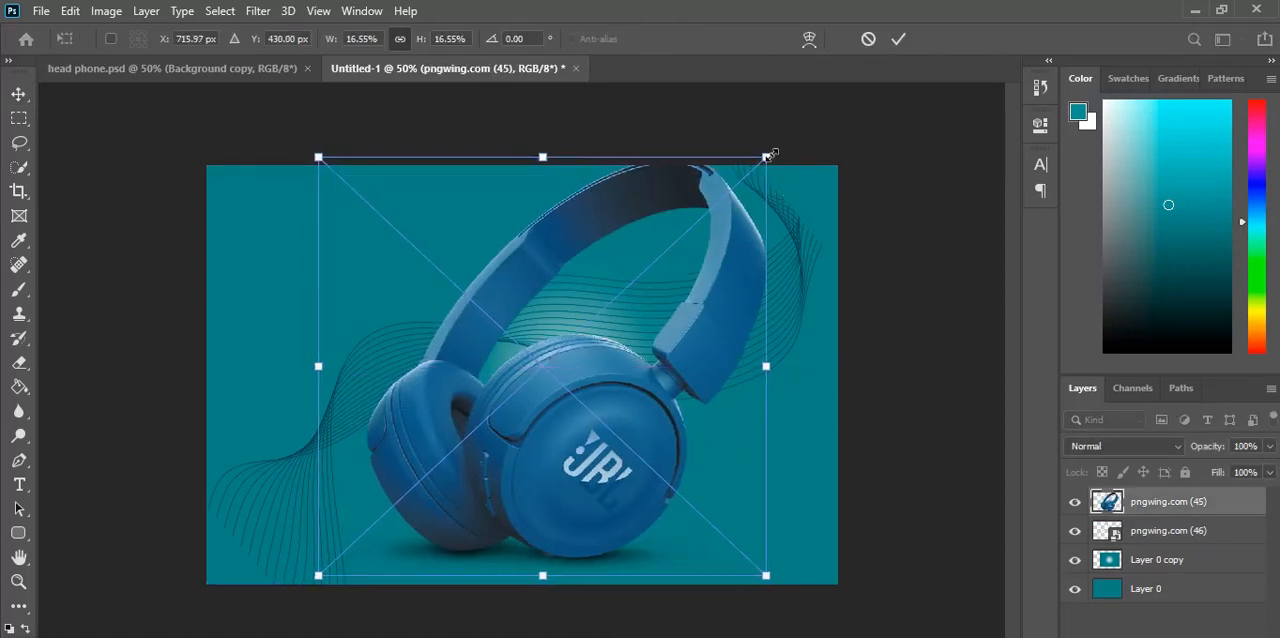
drag(766, 157, 743, 182)
mouse_move(604, 374)
mouse_down()
mouse_move(617, 383)
mouse_move(651, 354)
mouse_move(606, 369)
mouse_move(605, 392)
mouse_up()
drag(748, 177, 718, 203)
drag(573, 393, 597, 385)
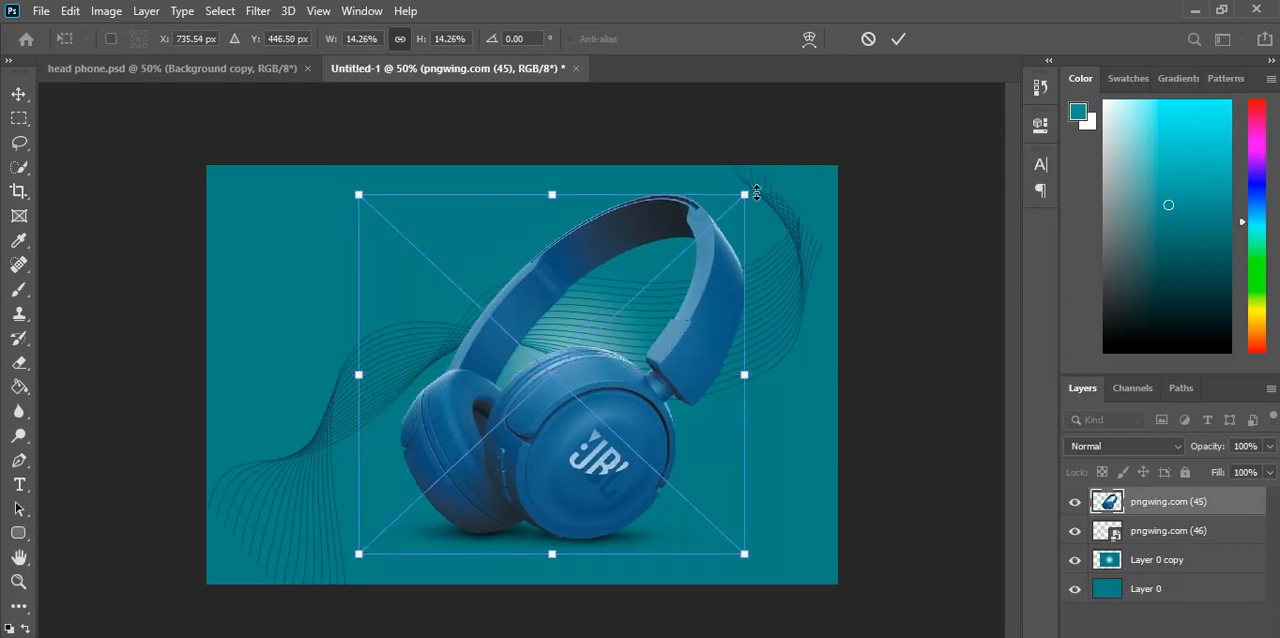
drag(752, 194, 757, 176)
drag(696, 286, 703, 299)
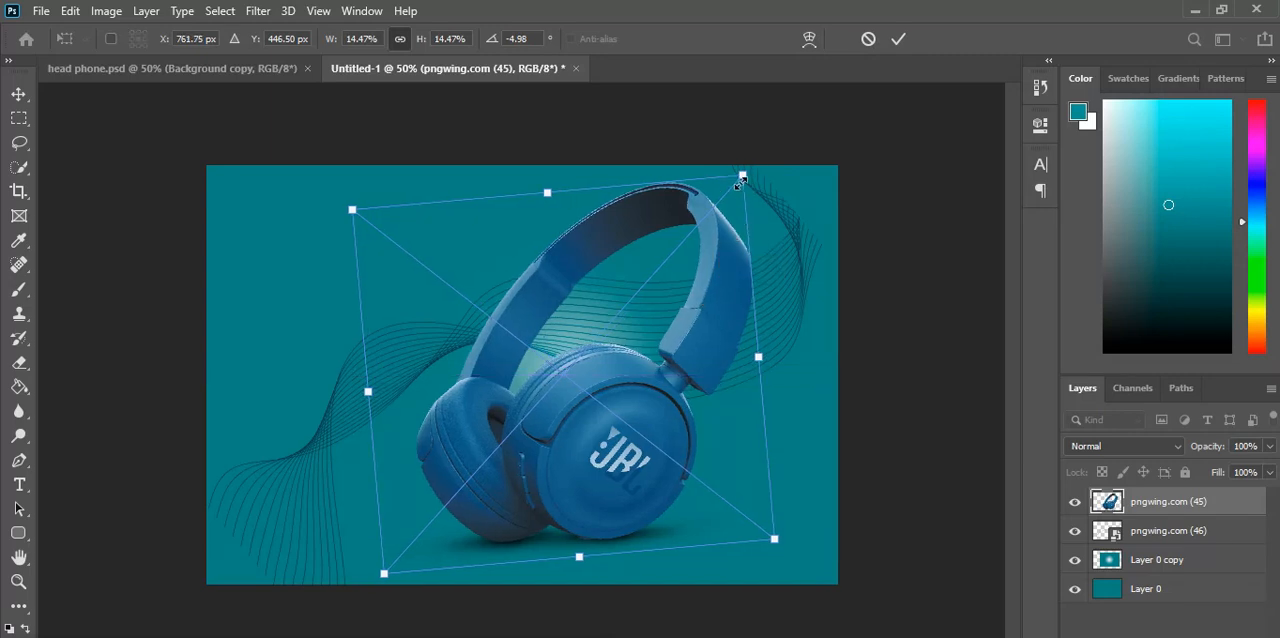
drag(745, 177, 749, 168)
drag(705, 258, 704, 268)
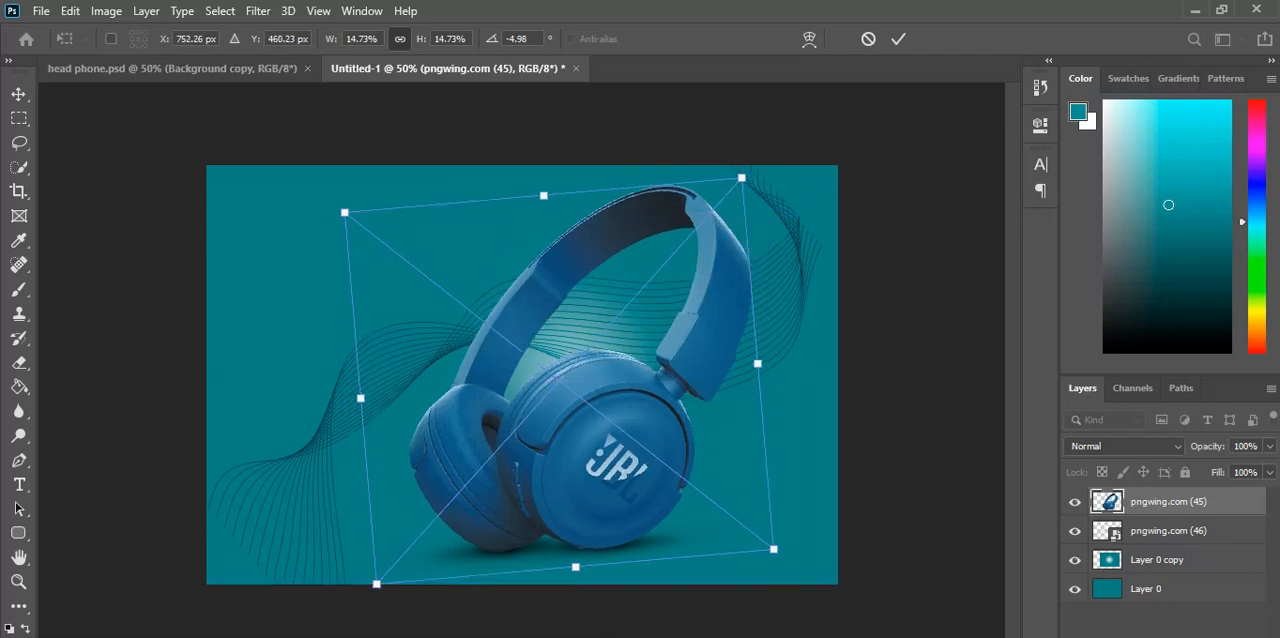
key(Return)
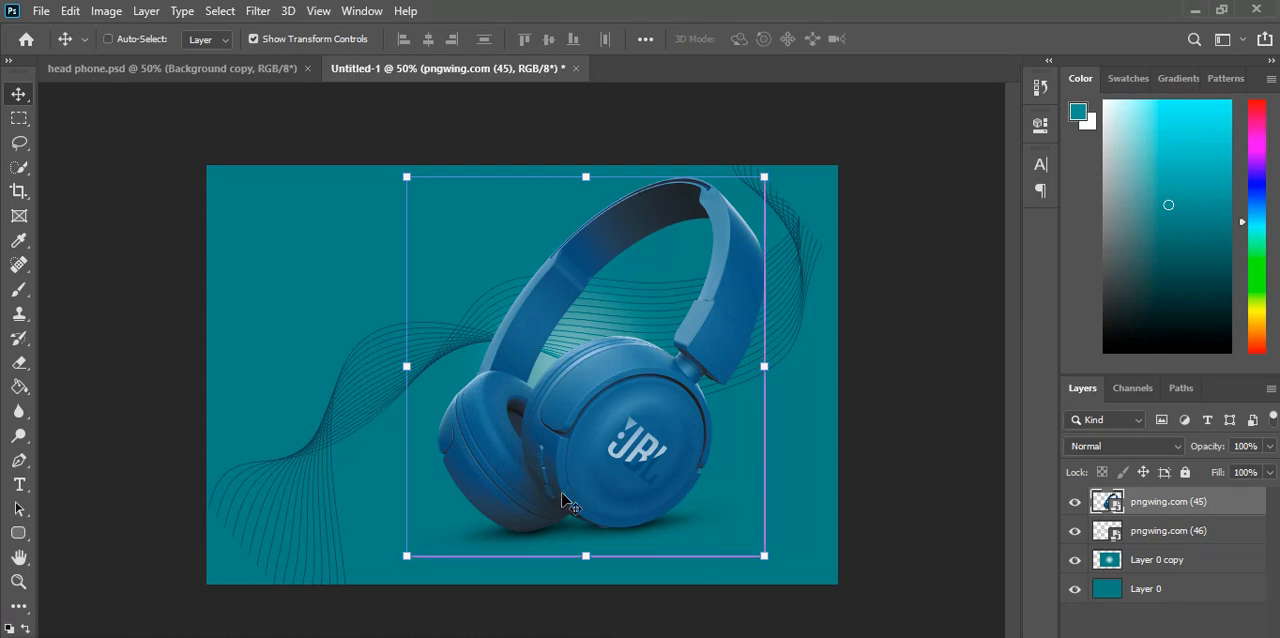
Step: Duplicate the headphone layer by copying and pasting it into the same document
key(ctrl+c)
key(ctrl+v)
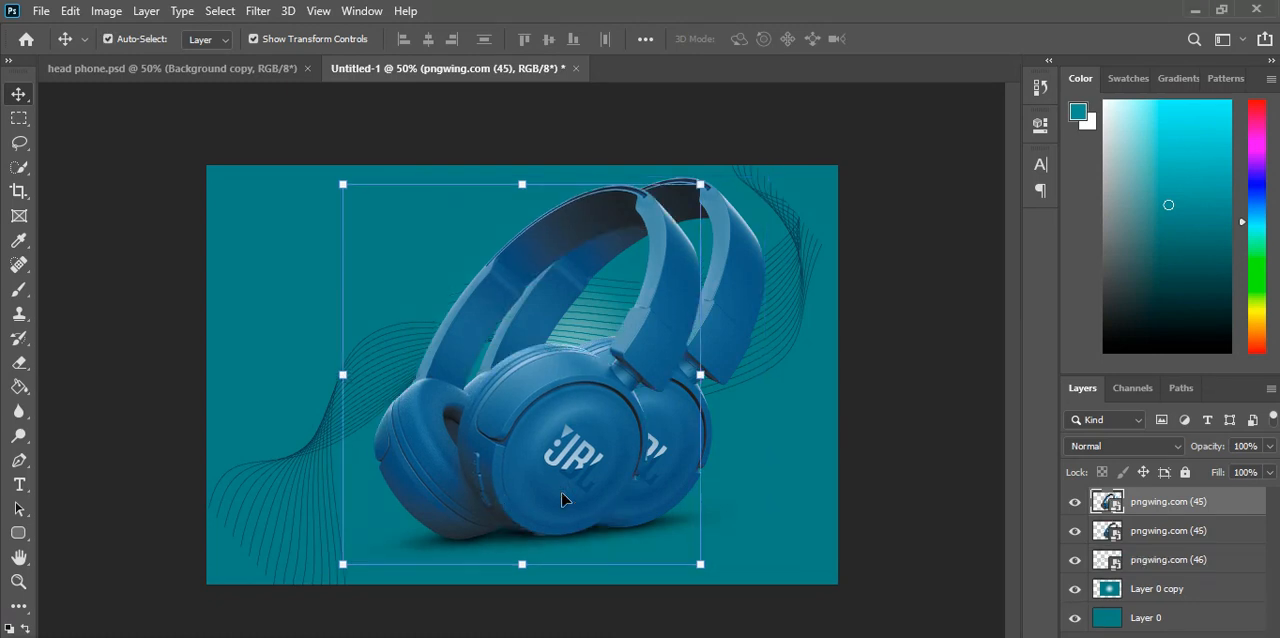
Step: Flip the duplicated headphones vertically and position the copy beneath the original as a reflection
key(ctrl+t)
right_click(553, 422)
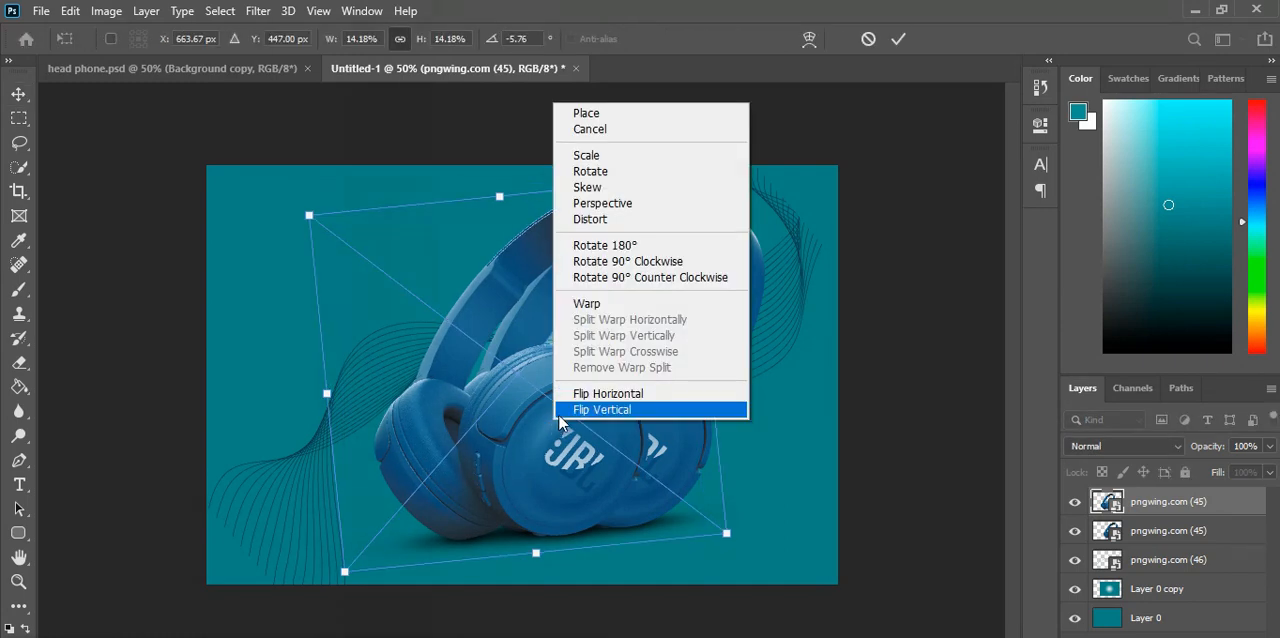
click(559, 411)
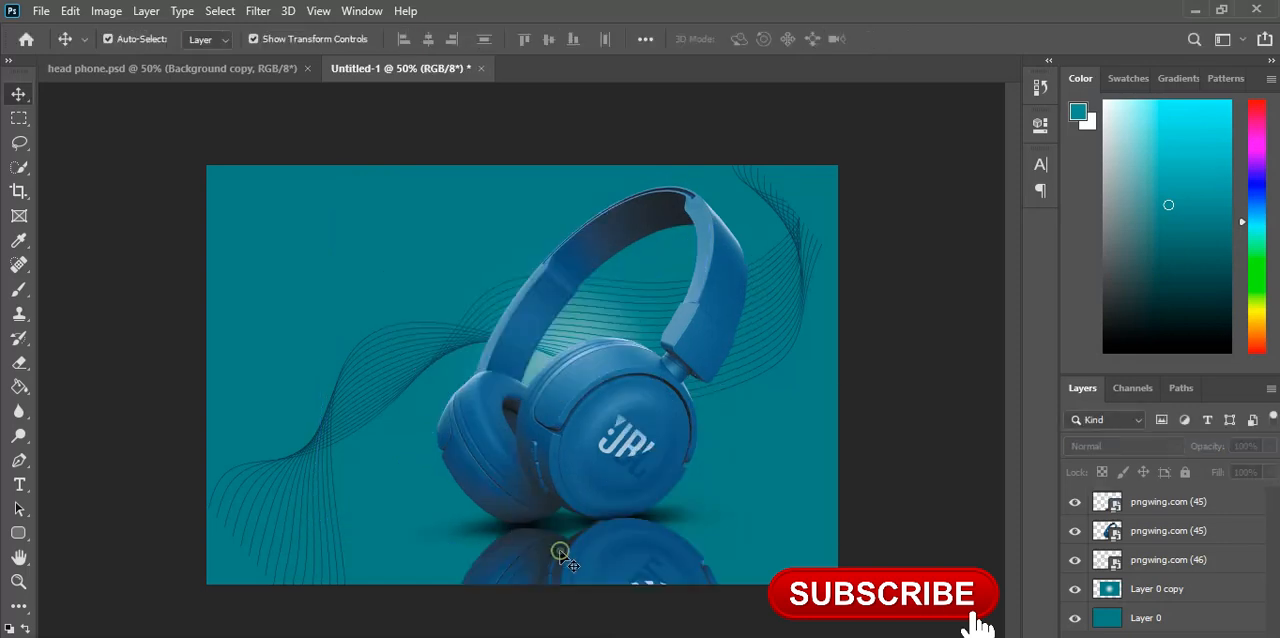
drag(568, 562, 576, 562)
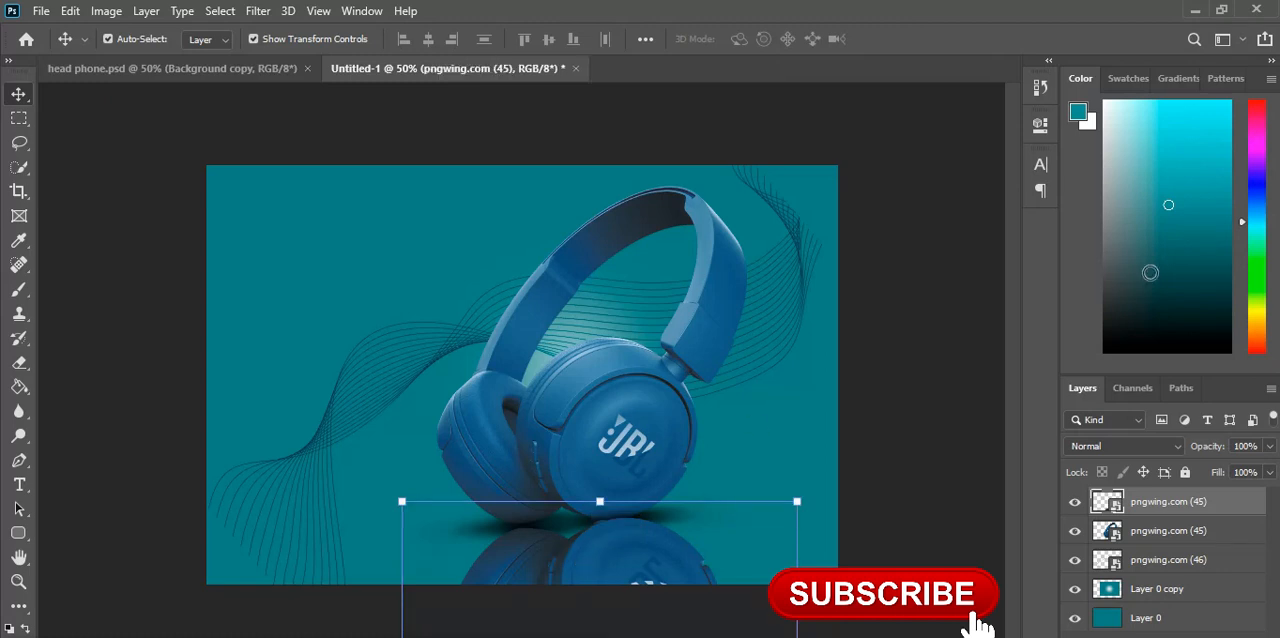
Step: Reduce the reflection layer's fill to 45% and its opacity to 91%
click(1269, 474)
drag(1266, 497, 1230, 502)
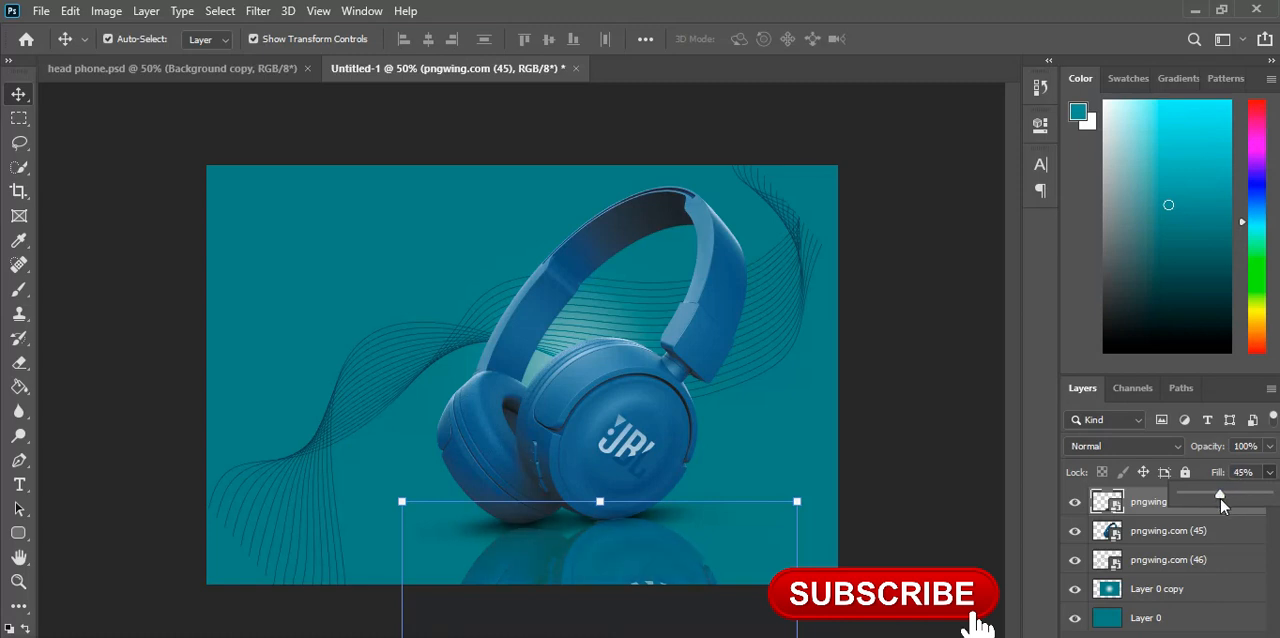
click(1269, 446)
click(1269, 446)
drag(1270, 469, 1263, 475)
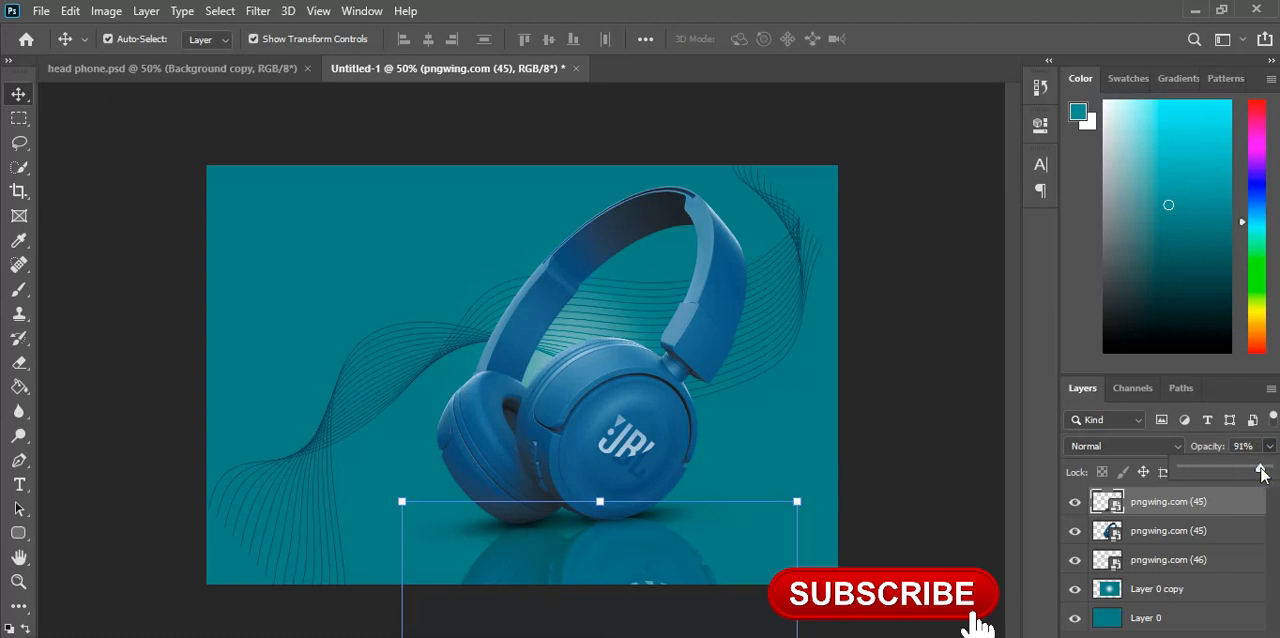
click(951, 388)
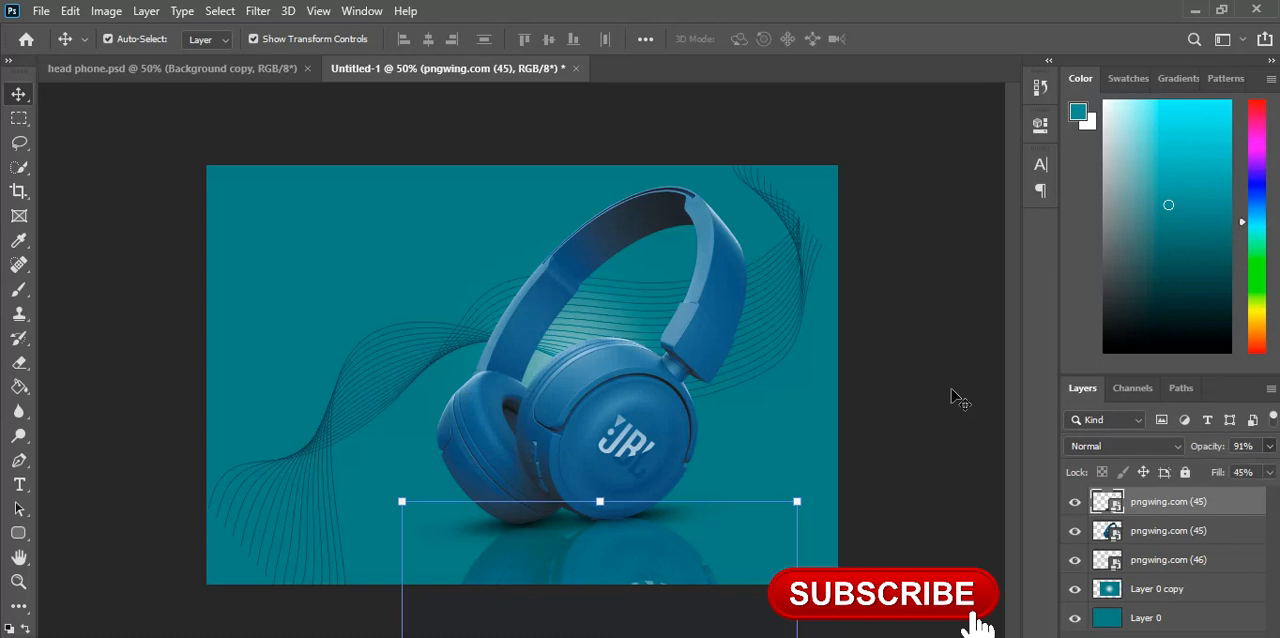
click(951, 389)
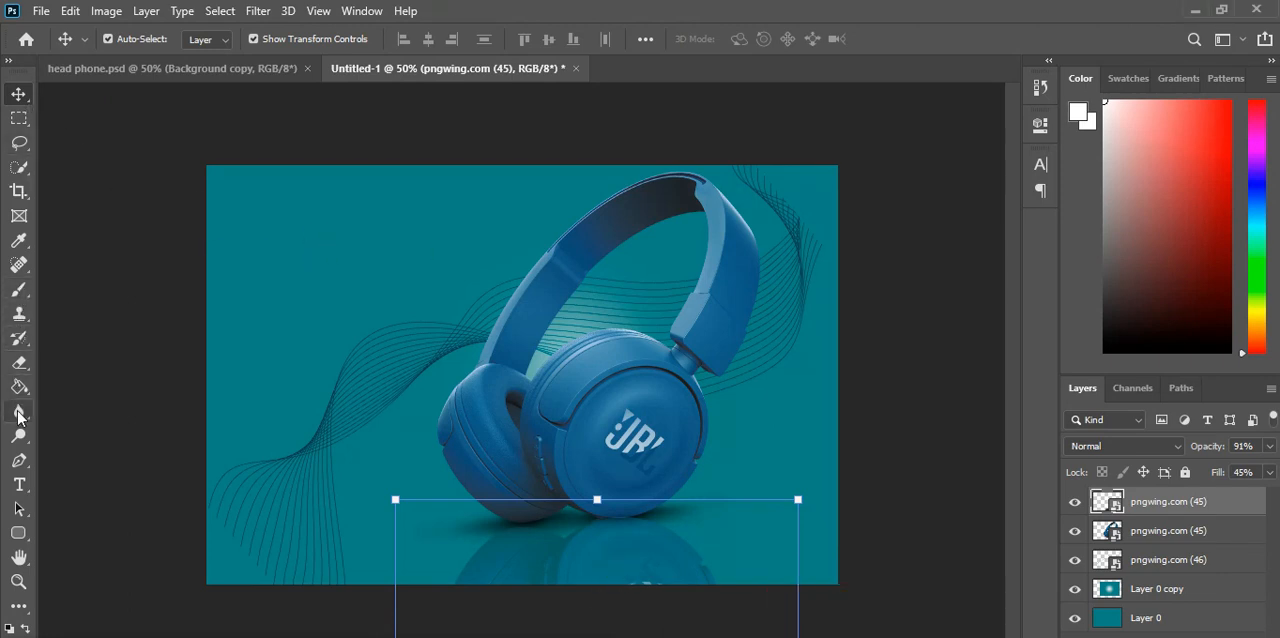
Step: Add the white text WIRELESS in Centaur at 24 pt near the poster's upper-left corner
click(19, 484)
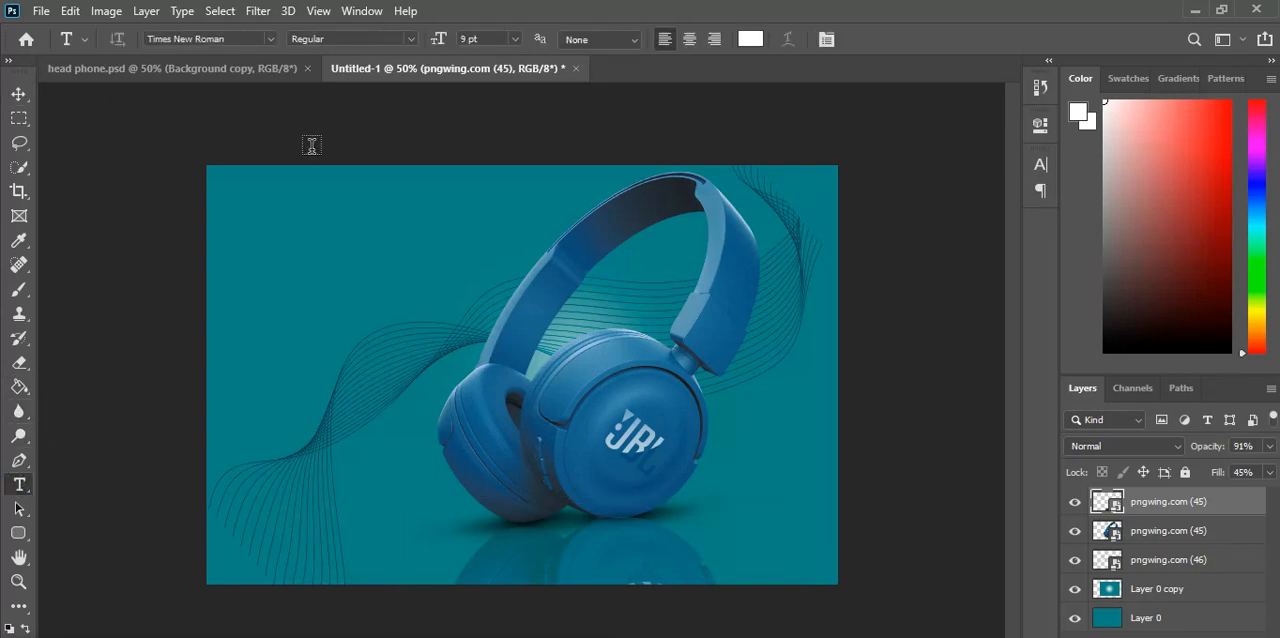
click(272, 203)
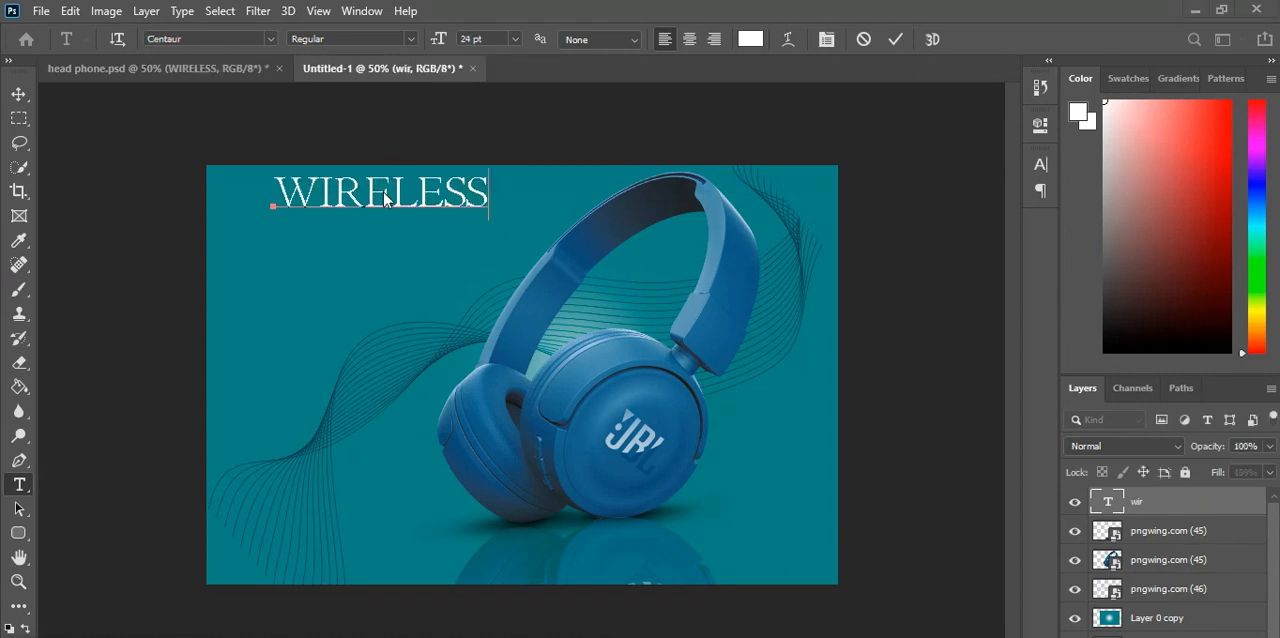
click(19, 94)
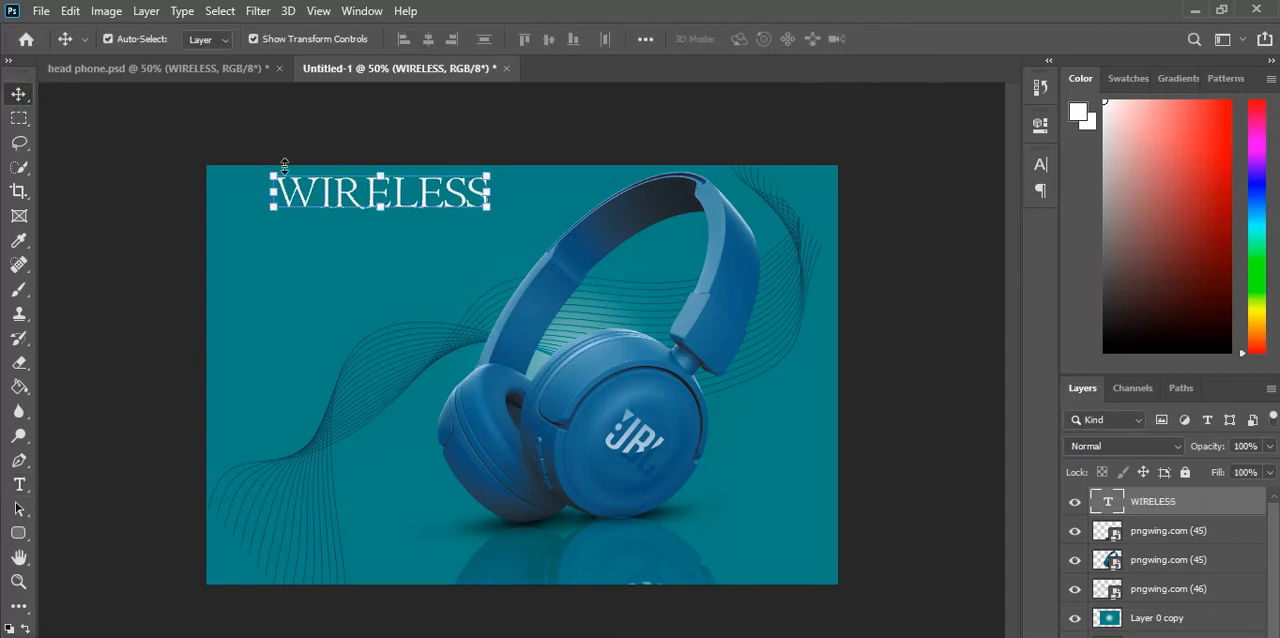
Step: Move the WIRELESS text slightly down and scale it to about 68.4%
drag(380, 196, 380, 218)
key(ctrl+t)
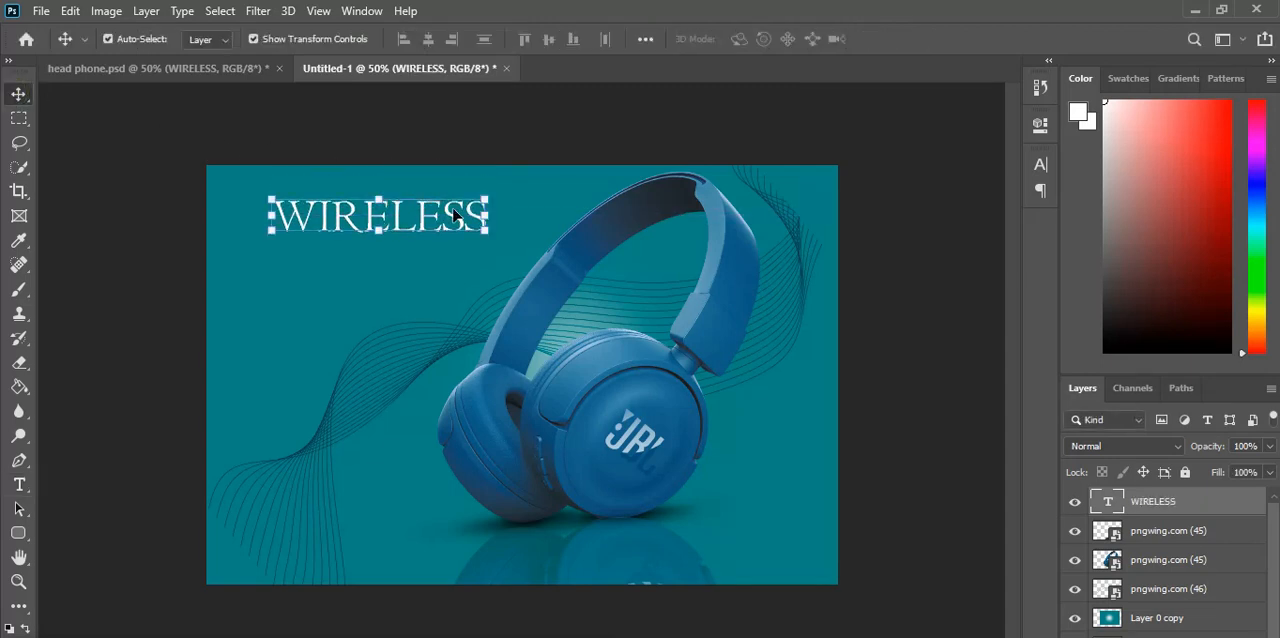
drag(487, 200, 425, 220)
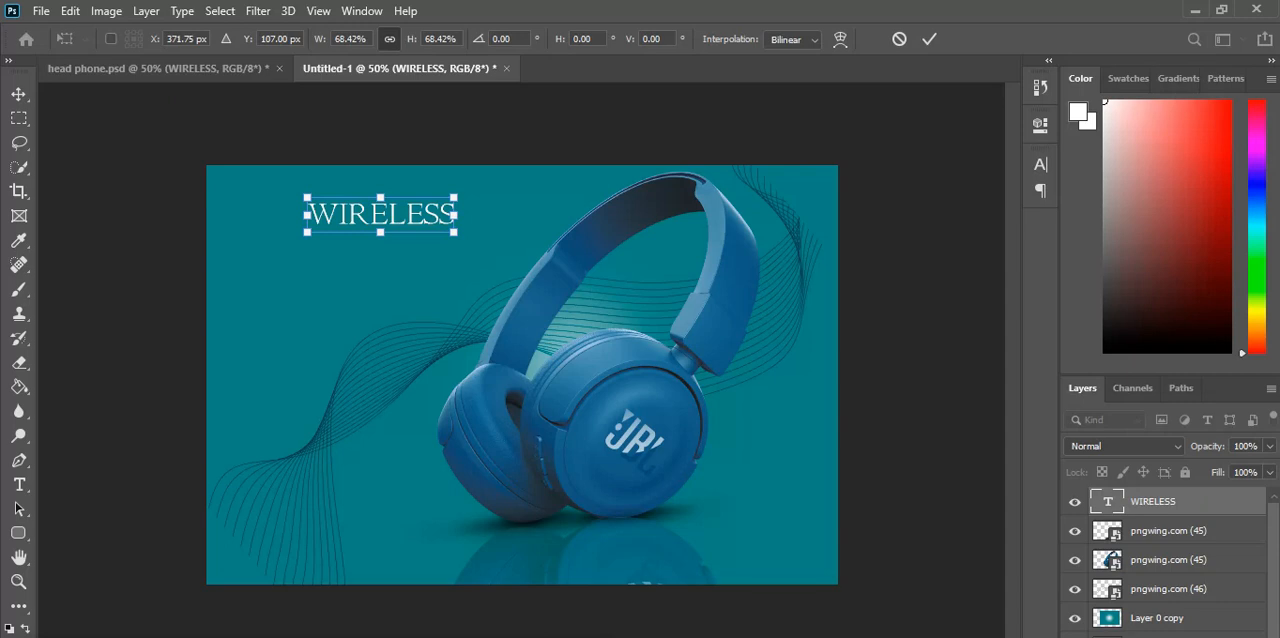
key(Return)
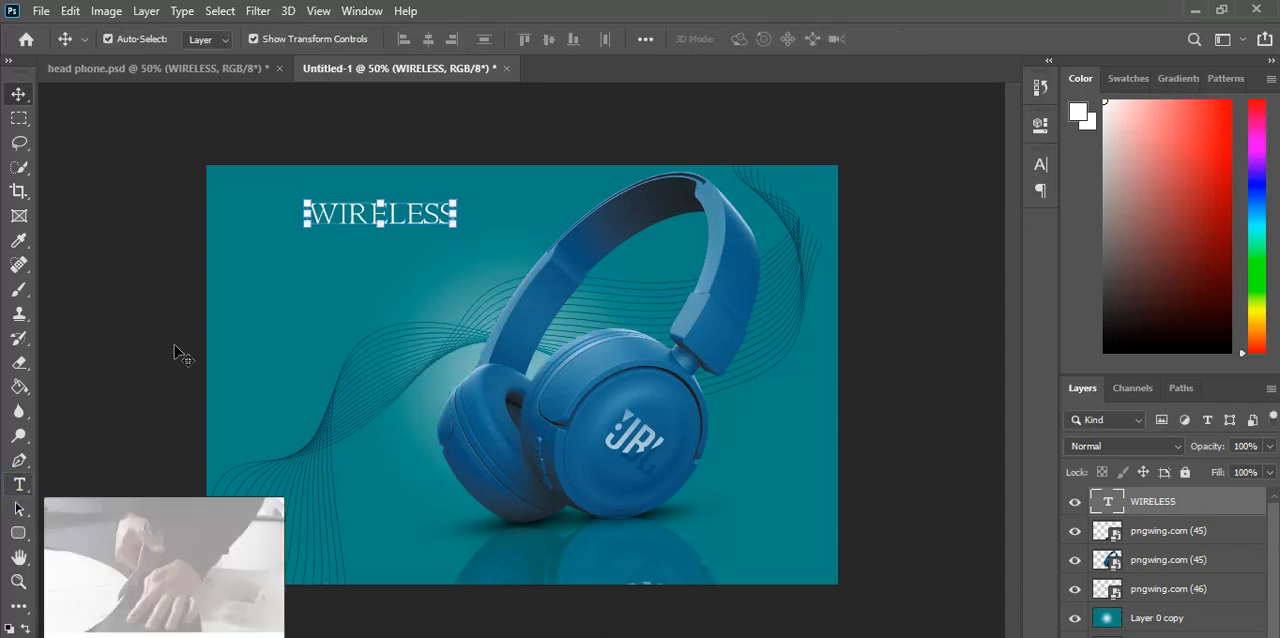
Step: Set the WIRELESS text size to 48 pt and scale the text down to fit left of the headband
click(19, 484)
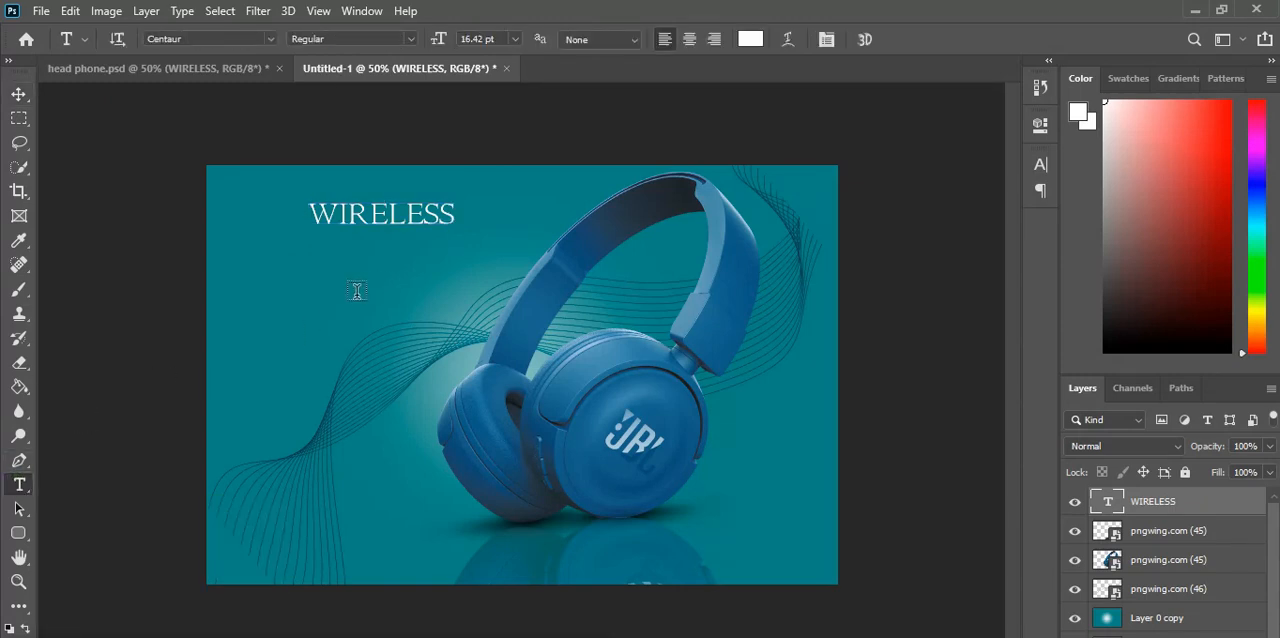
click(513, 39)
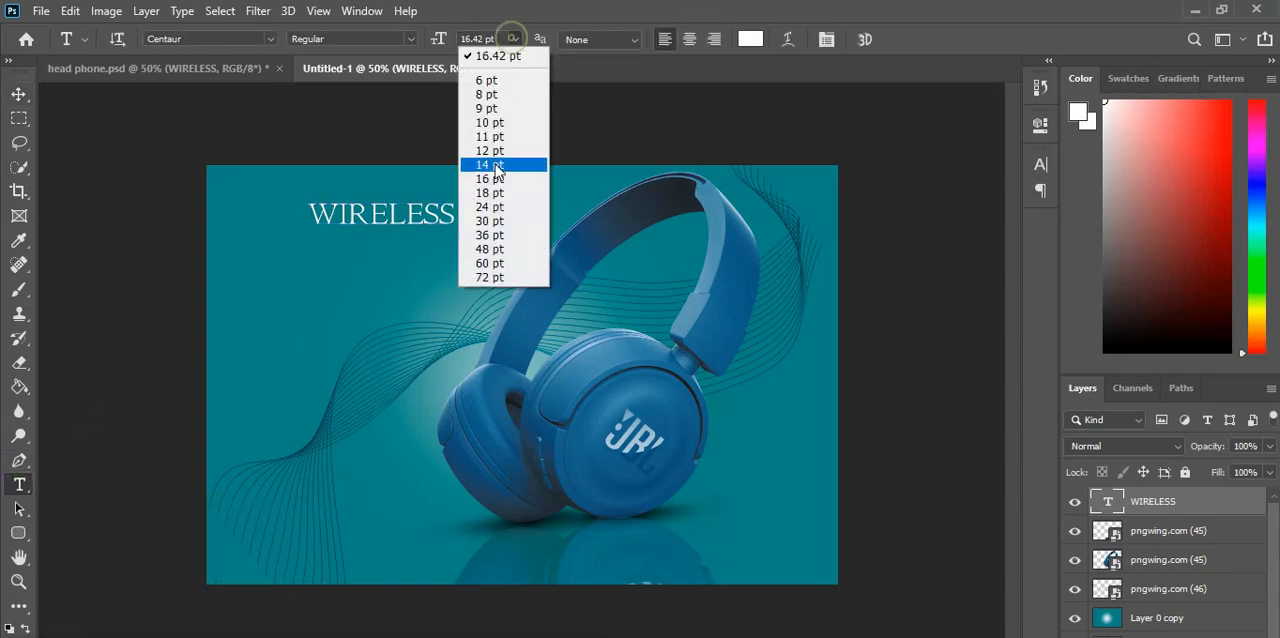
click(486, 246)
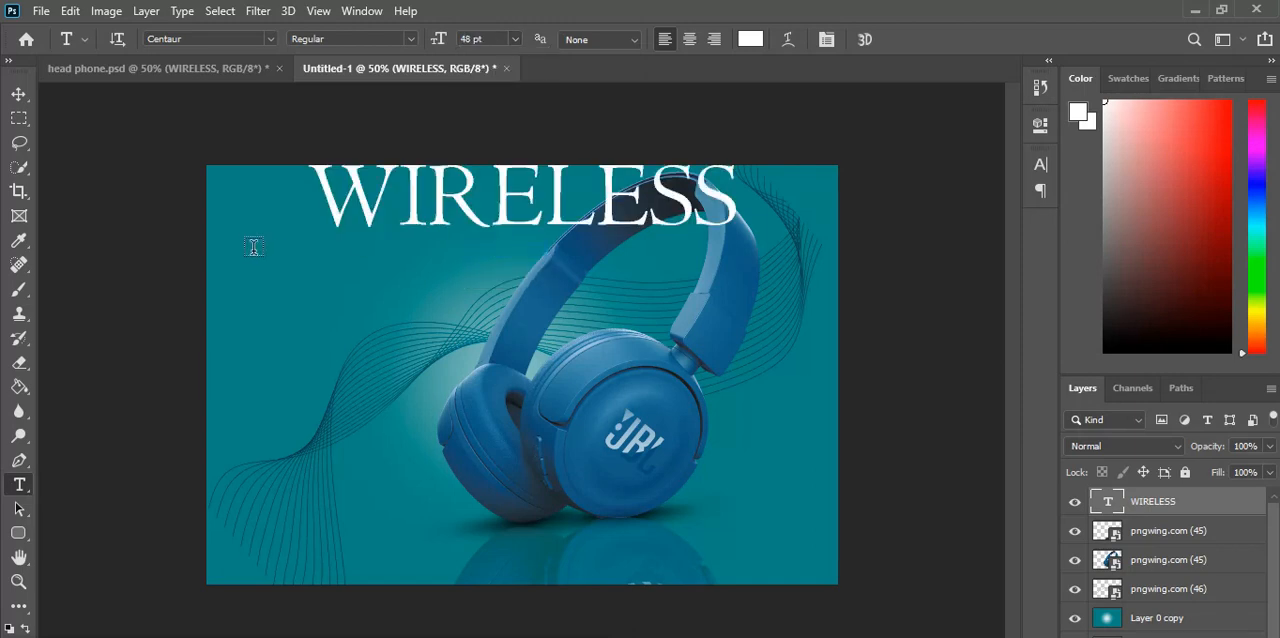
click(18, 100)
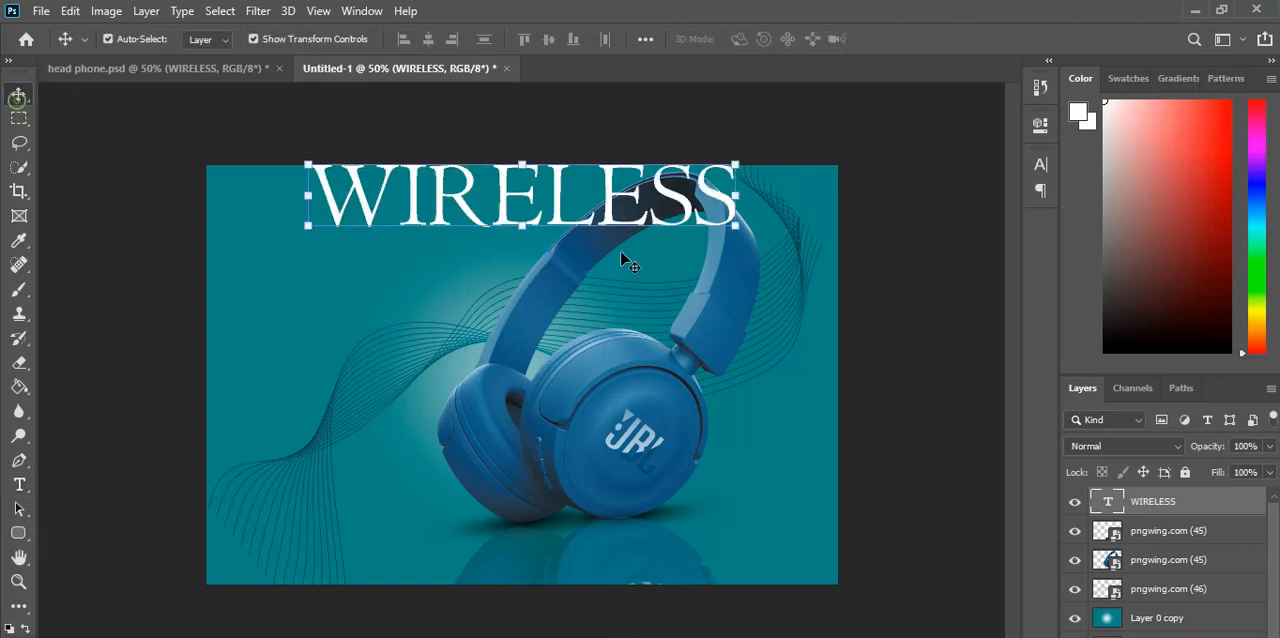
drag(732, 166, 333, 254)
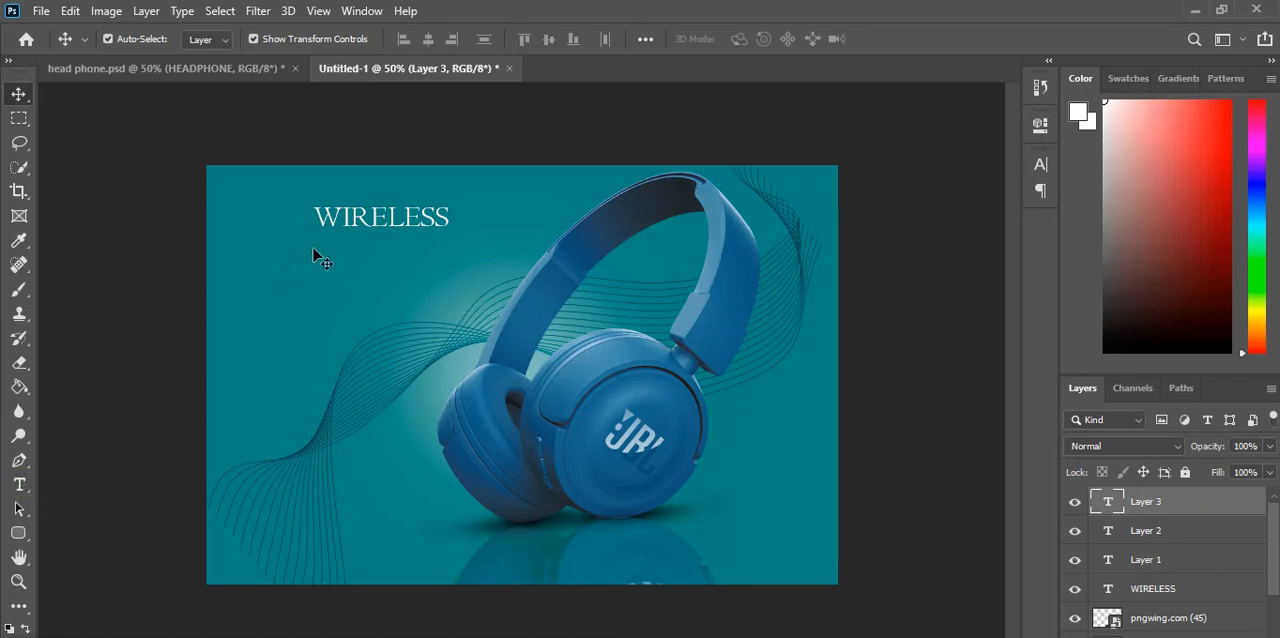
Step: Add the white text HEADPHONE in Britannic Bold at 24 pt below WIRELESS
click(21, 485)
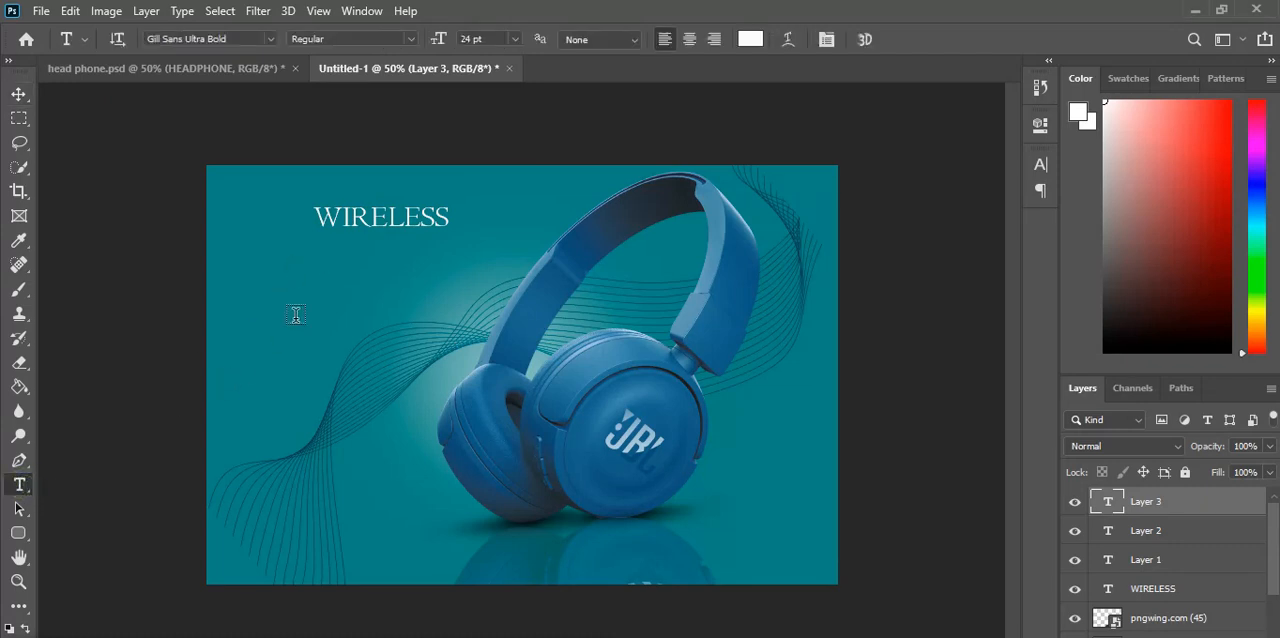
click(275, 279)
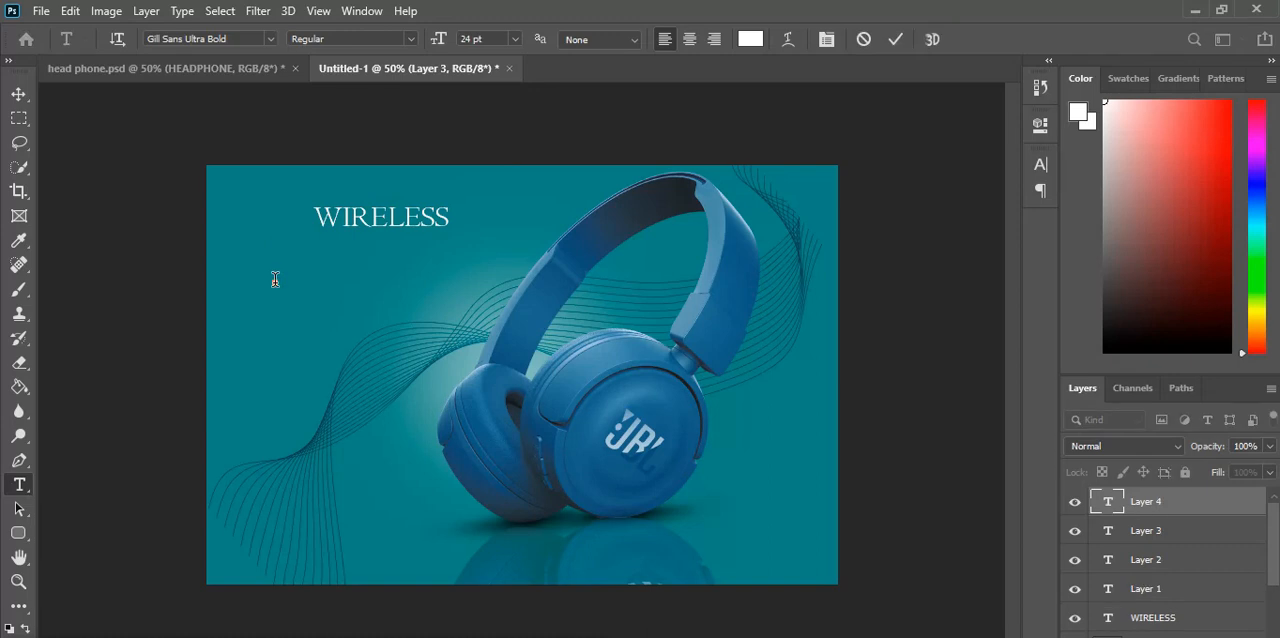
text(He)
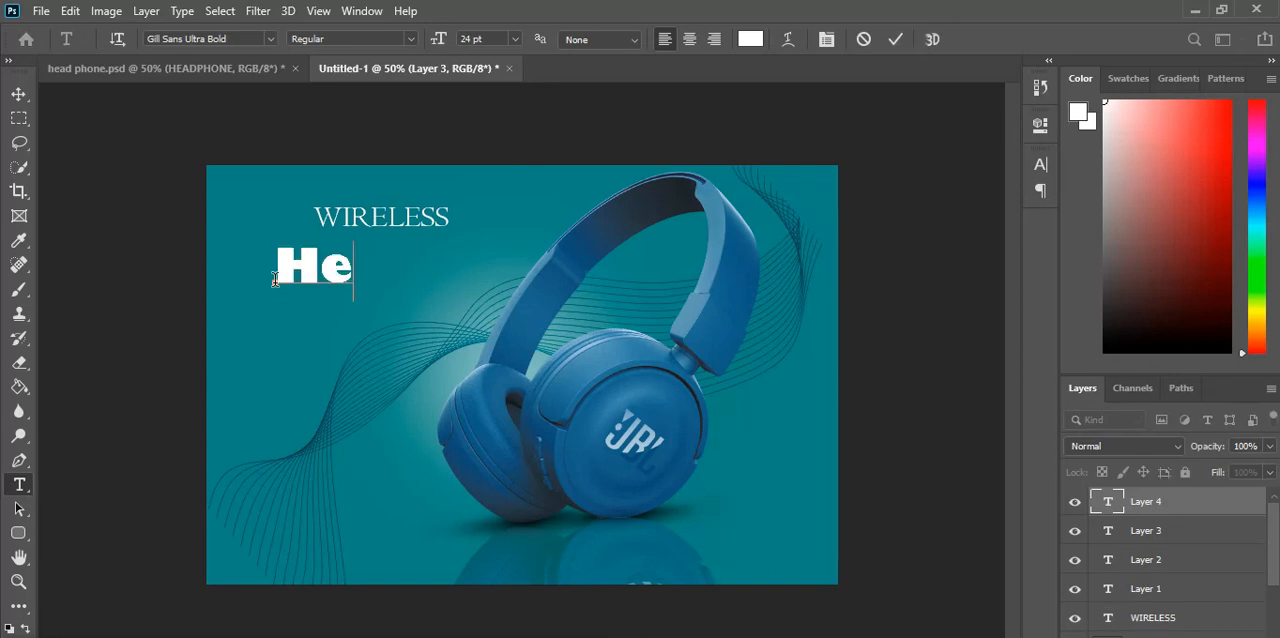
text(ad)
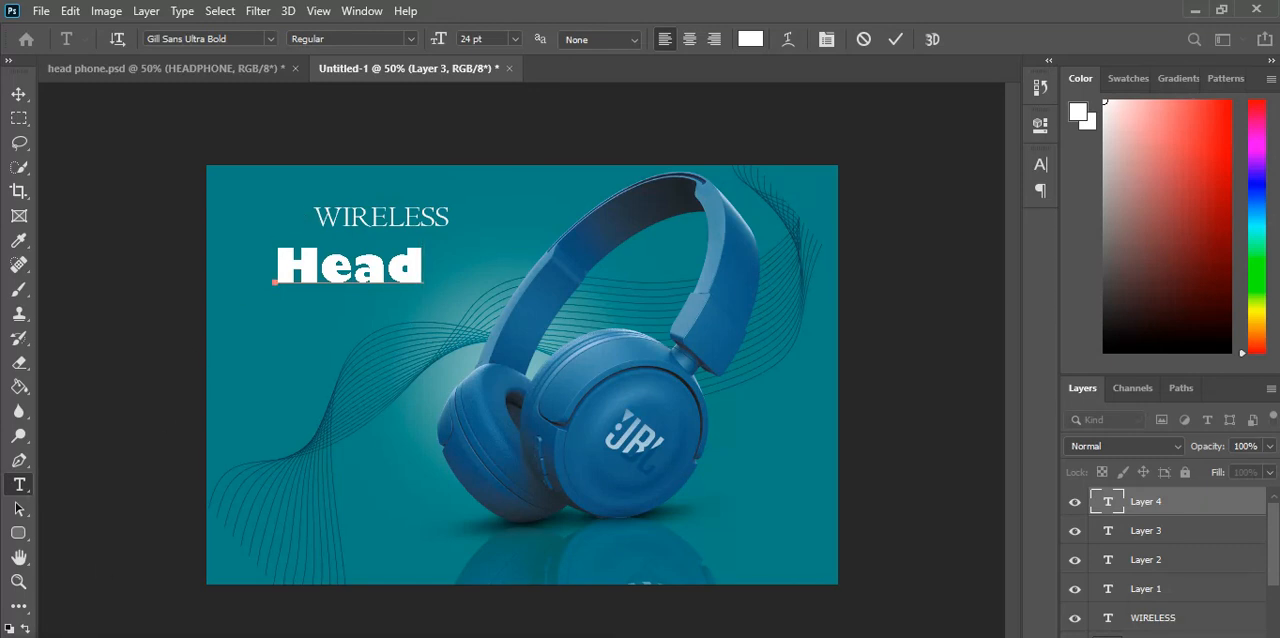
key(ctrl+a)
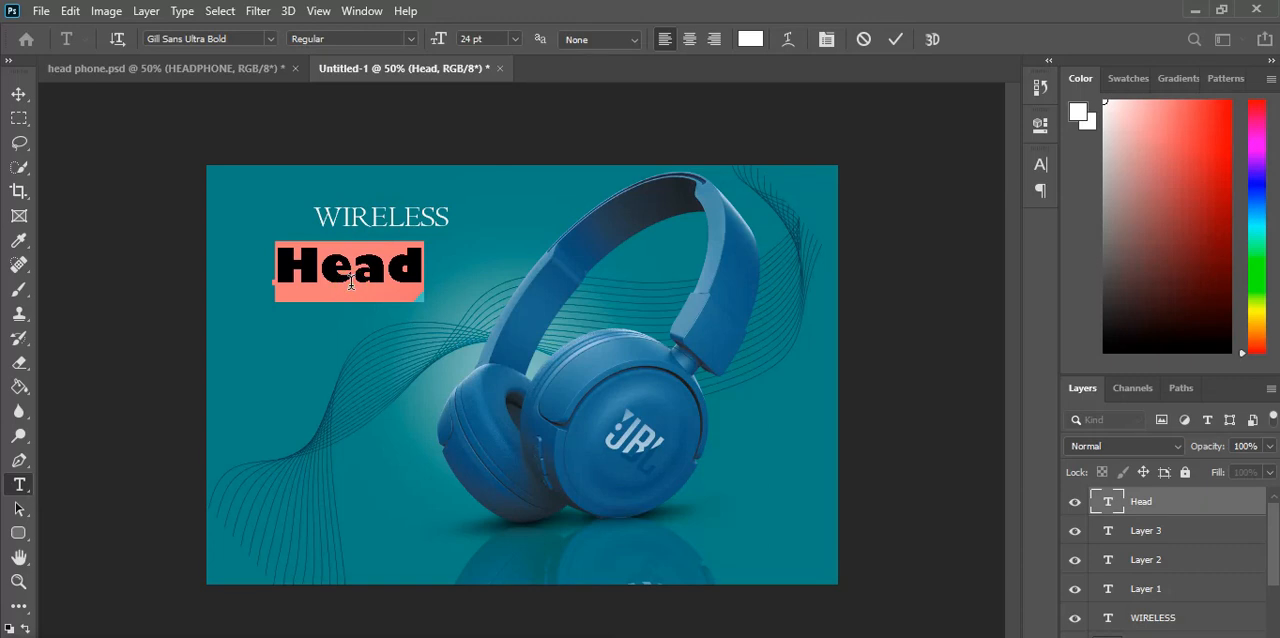
text(HEADPHONE)
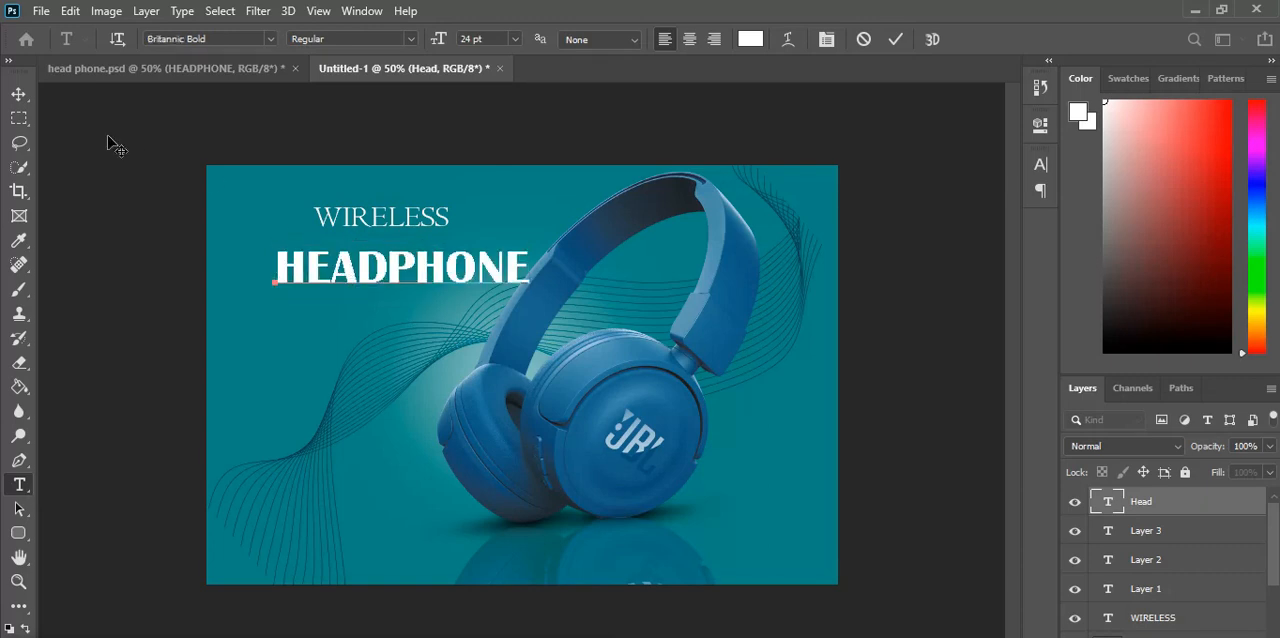
click(19, 94)
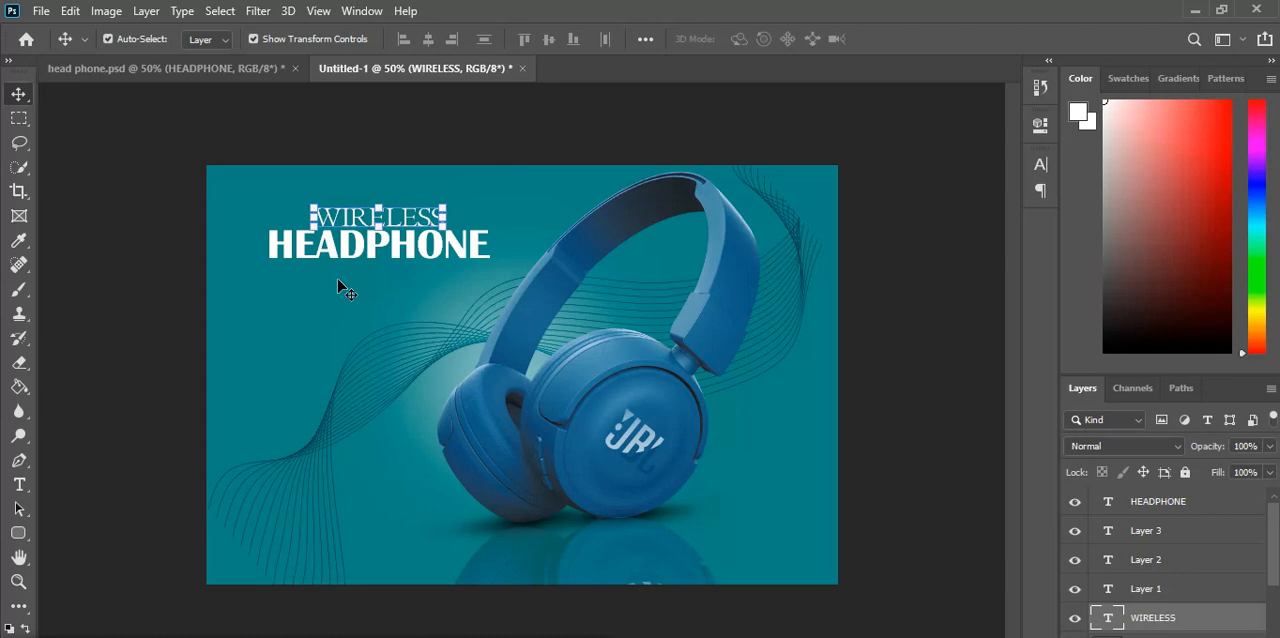
Step: Duplicate the WIRELESS text and place the copy under the right part of HEADPHONE
key(ctrl)
drag(338, 281, 565, 352)
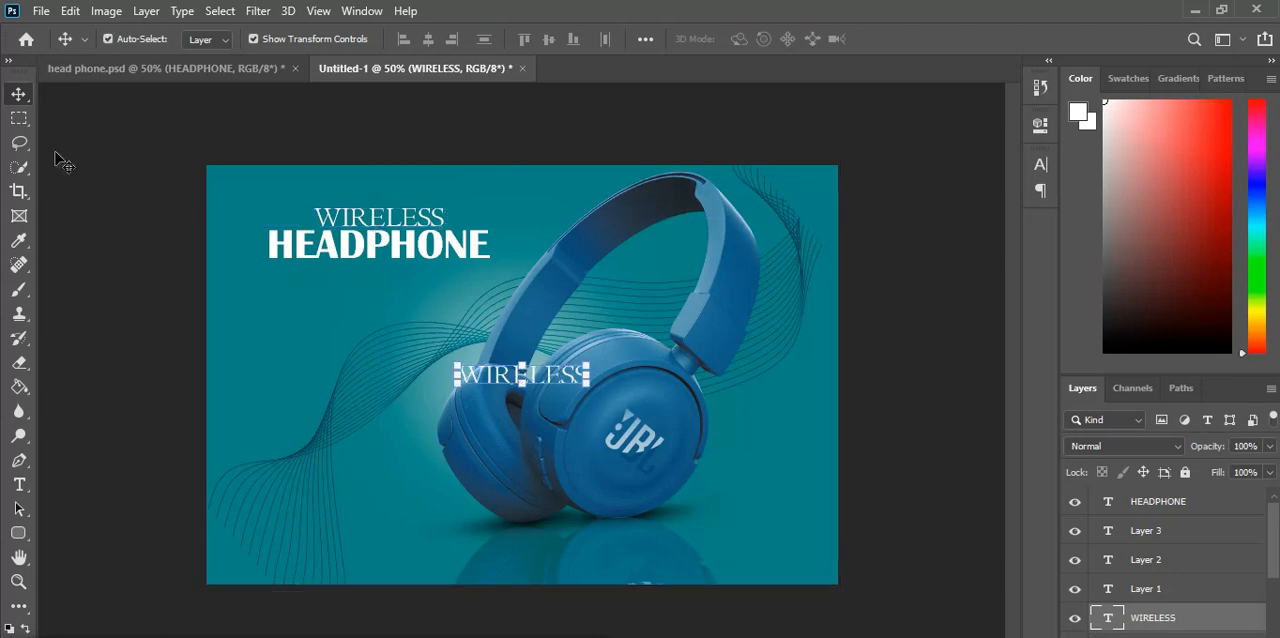
drag(512, 381, 408, 284)
click(422, 278)
Step: Replace the wording of the text copy below HEADPHONE with JBL
key(Escape)
double_click(415, 278)
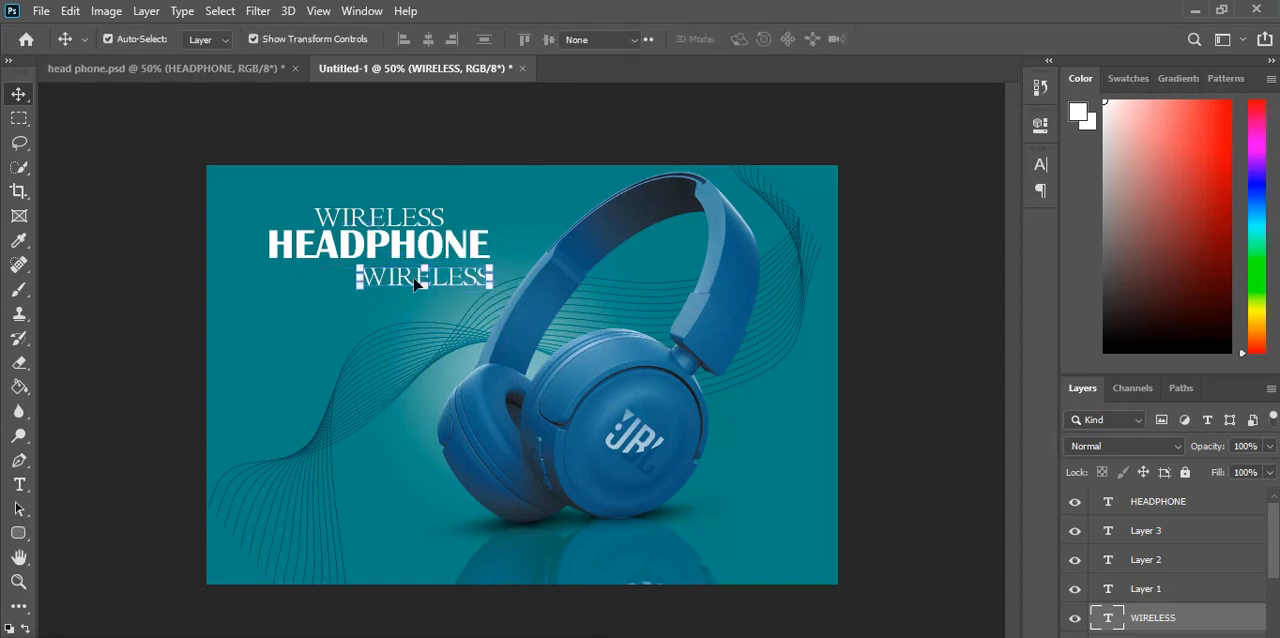
key(BackSpace)
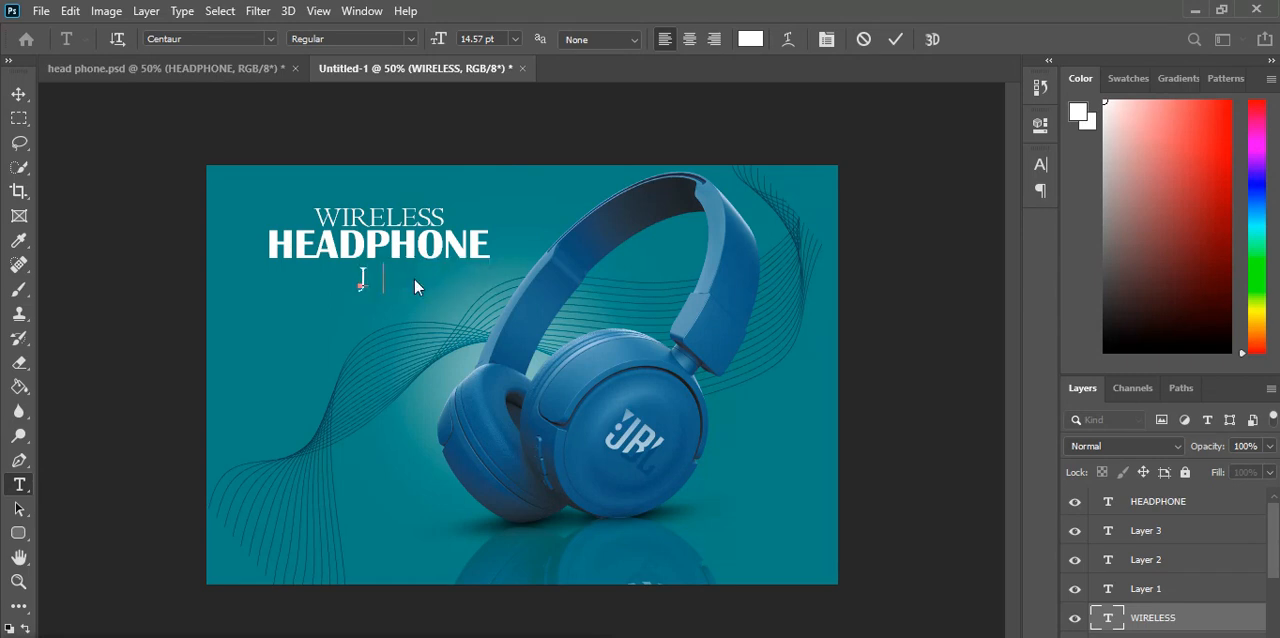
text(JBL)
click(19, 93)
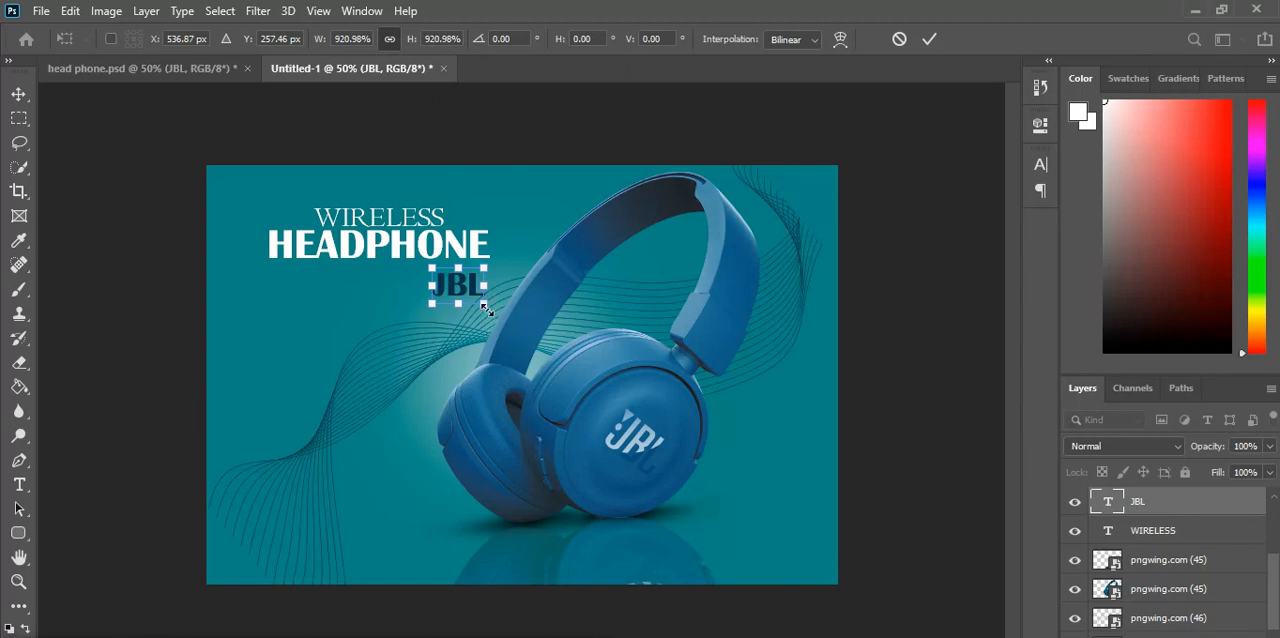
Step: Enlarge the dark JBL text to about 1037% and position it under the right end of HEADPHONE
drag(484, 306, 476, 281)
key(Left)
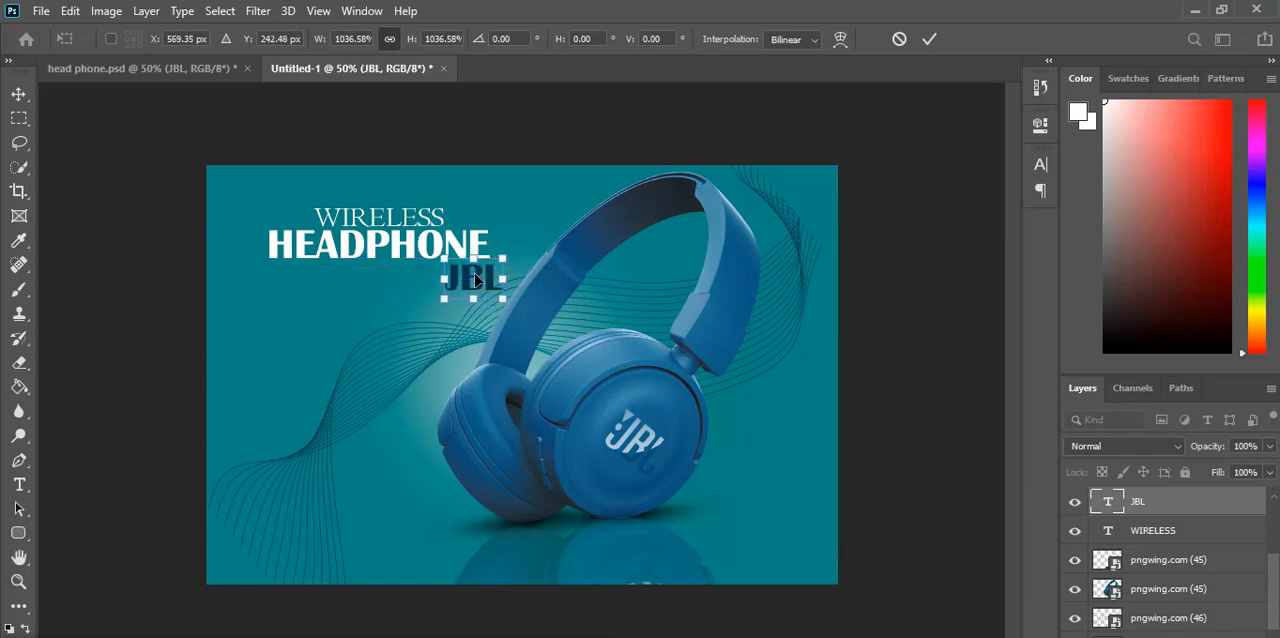
click(930, 39)
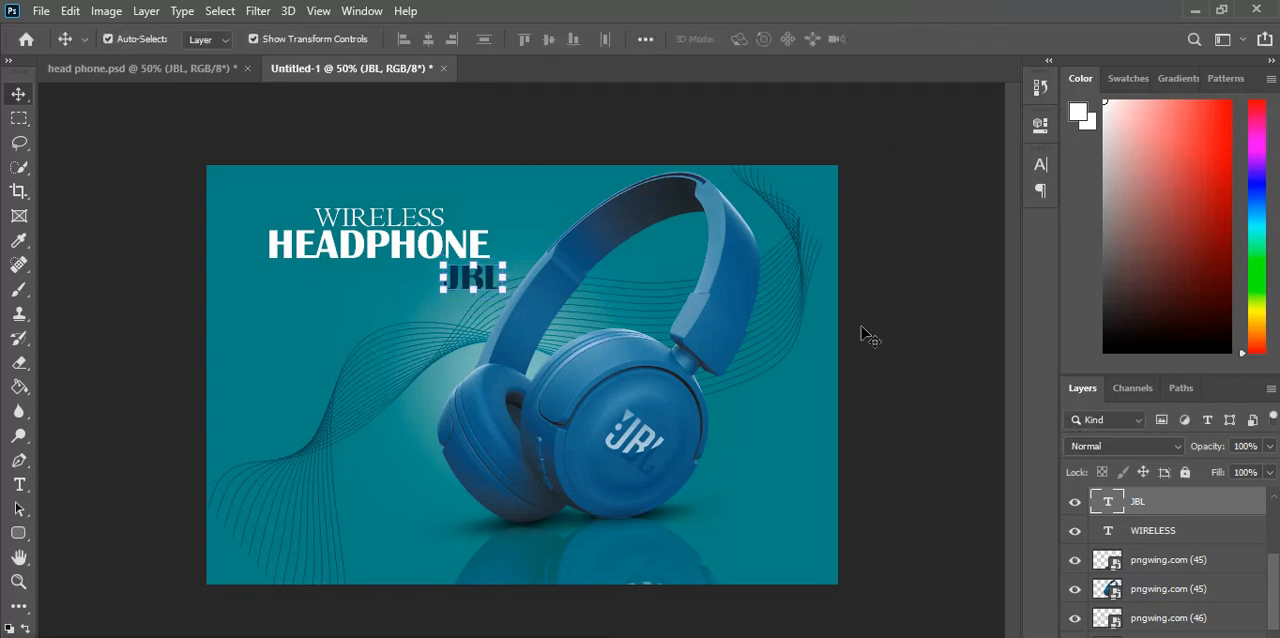
click(476, 289)
drag(476, 289, 471, 290)
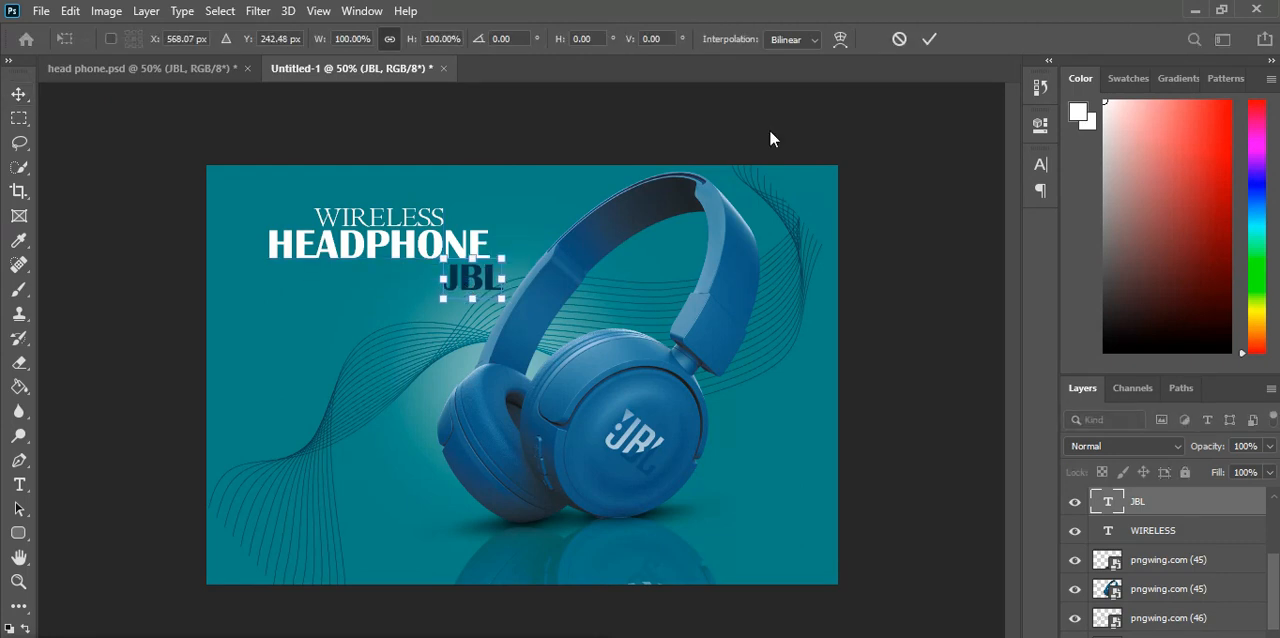
click(929, 39)
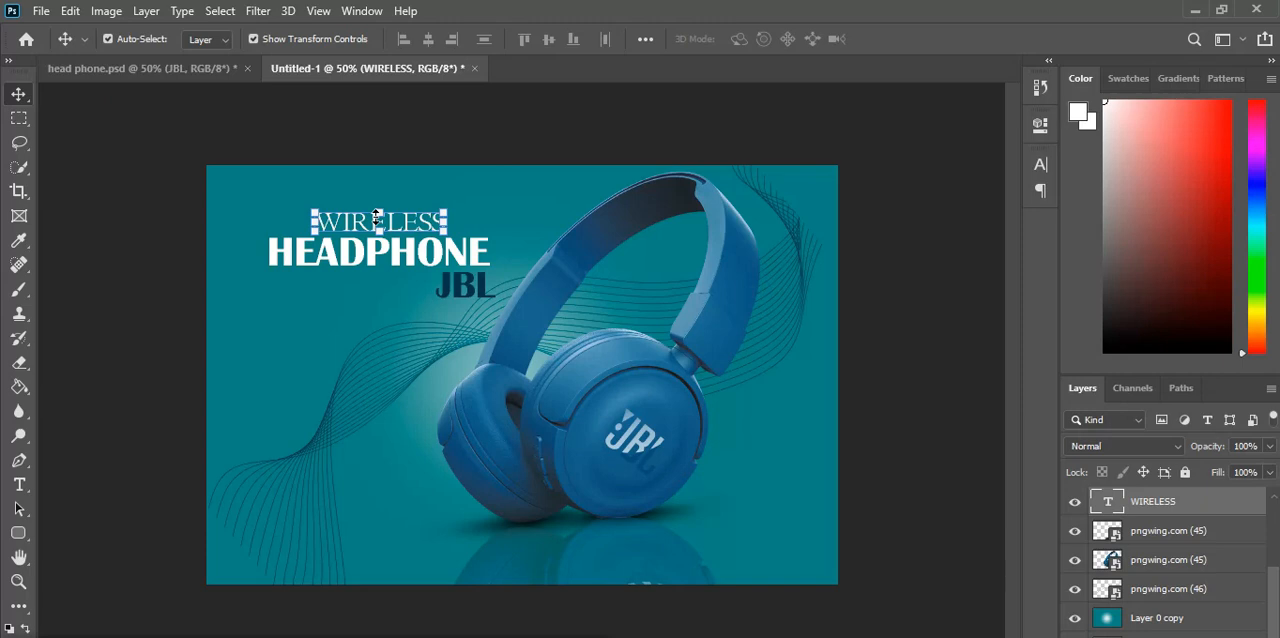
Step: Duplicate the WIRELESS text and place the copy at the poster's left, below the HEADPHONE and JBL lines
key(ctrl+c)
key(ctrl+v)
drag(508, 382, 286, 325)
Step: Replace the wording of the lower WIRELESS copy with LISTEN TO MUSIC
double_click(286, 323)
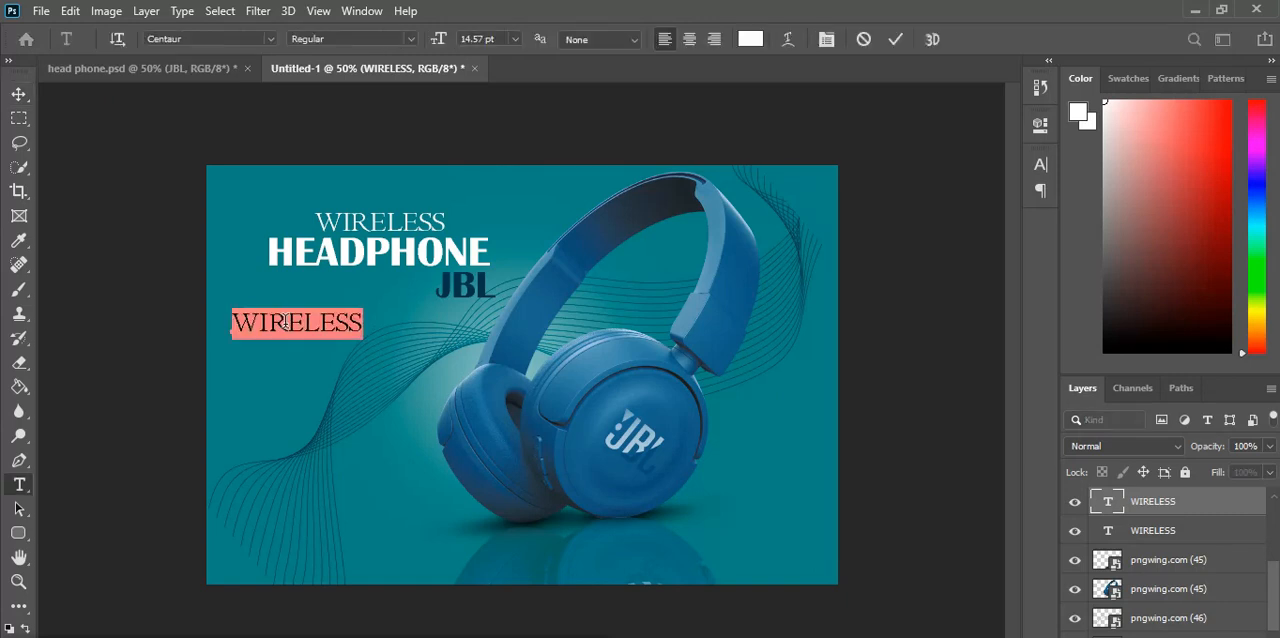
text(LIS)
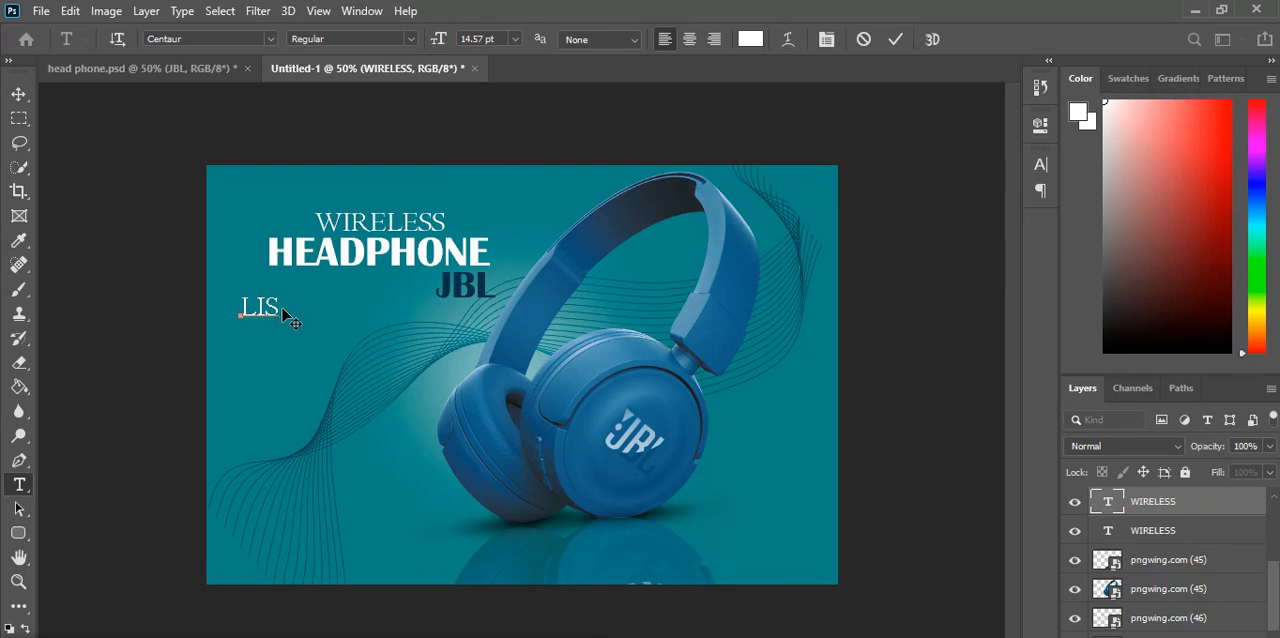
text(TENT)
key(BackSpace)
text(TO MUSIC)
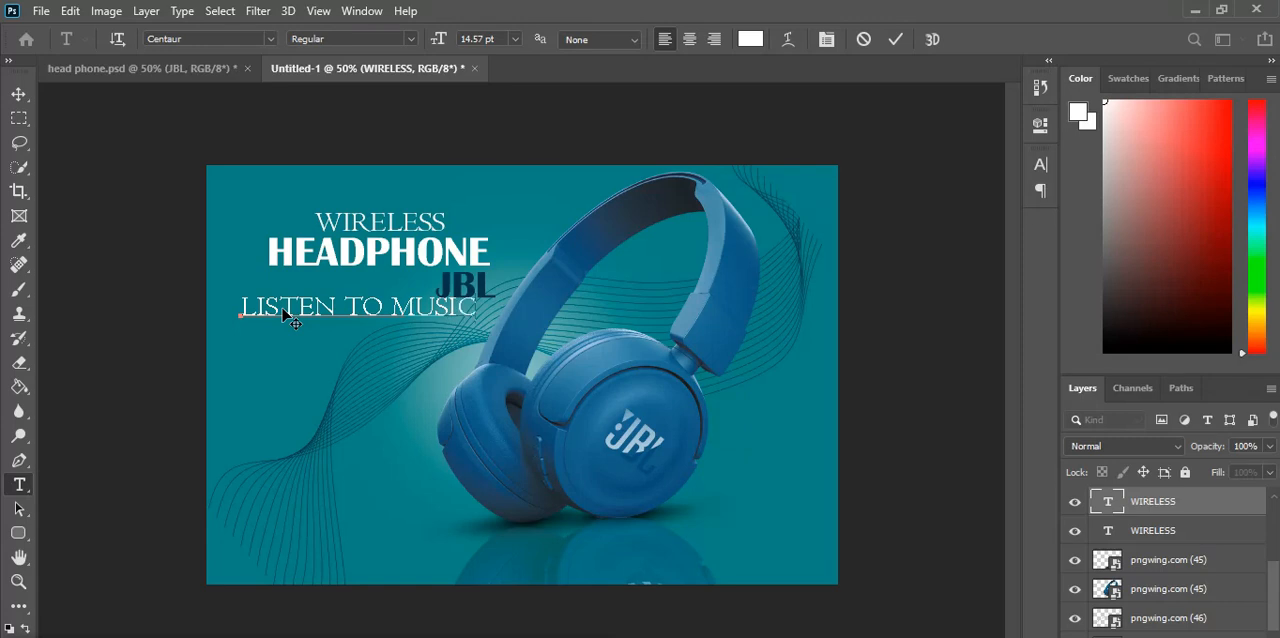
Step: Set the colour of the LISTEN TO MUSIC text to olive yellow #a9a532
click(750, 38)
click(845, 321)
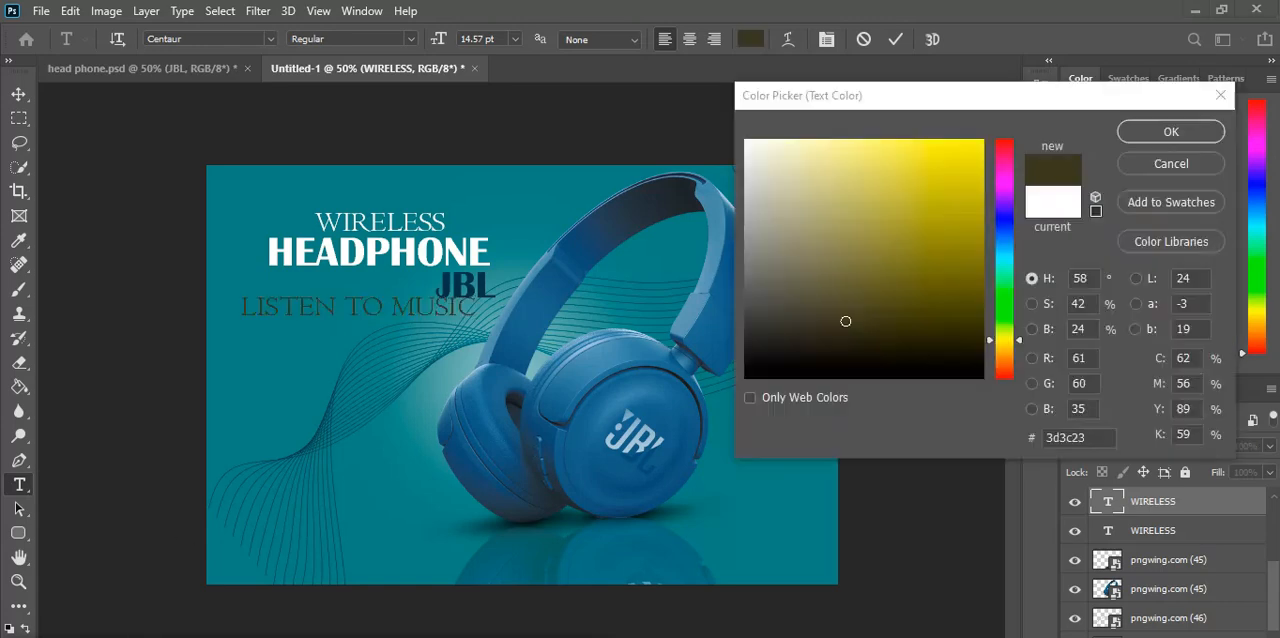
click(854, 299)
drag(855, 347, 836, 345)
click(854, 284)
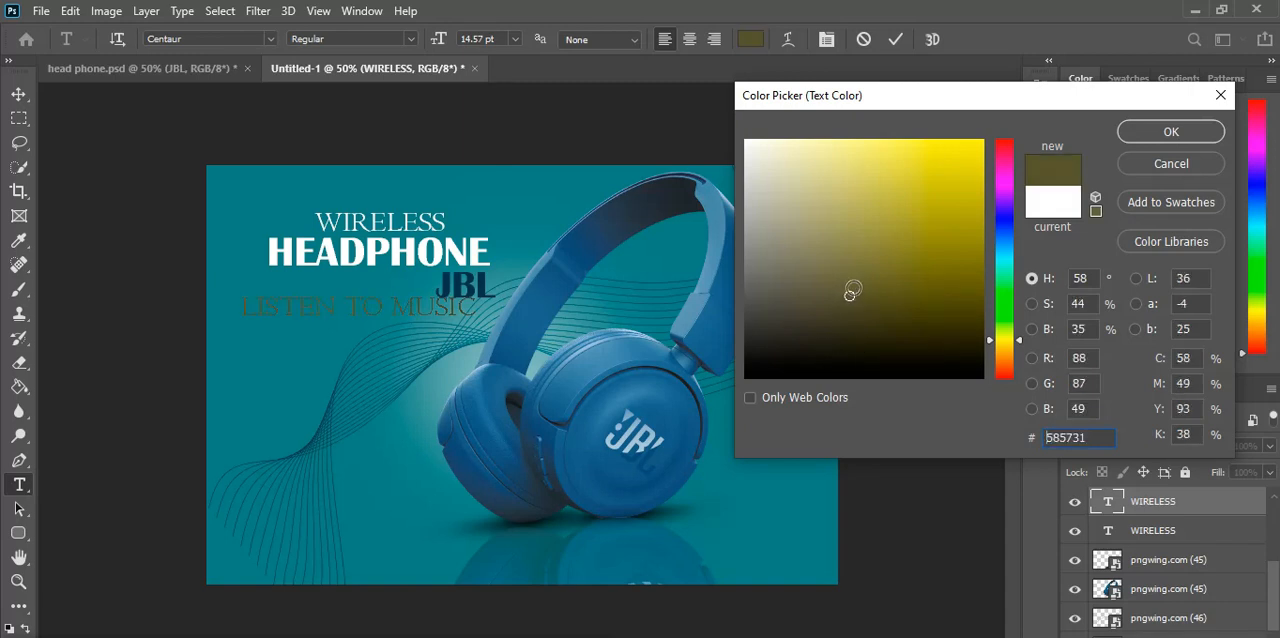
drag(856, 274, 850, 303)
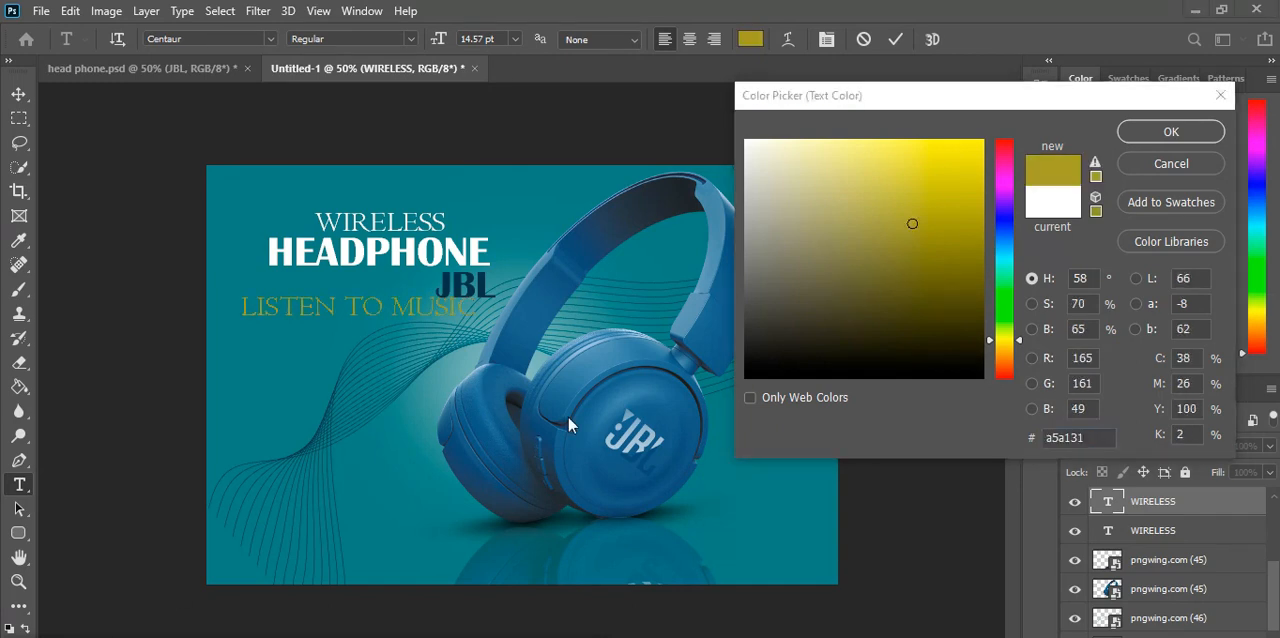
drag(909, 224, 912, 220)
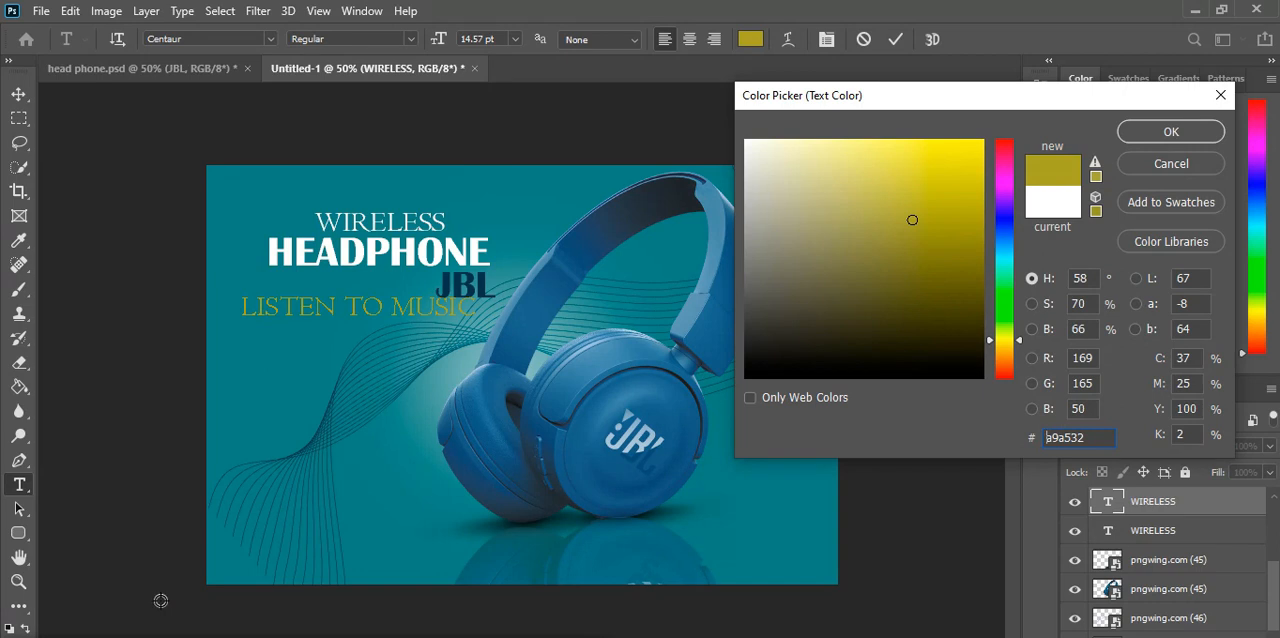
key(Return)
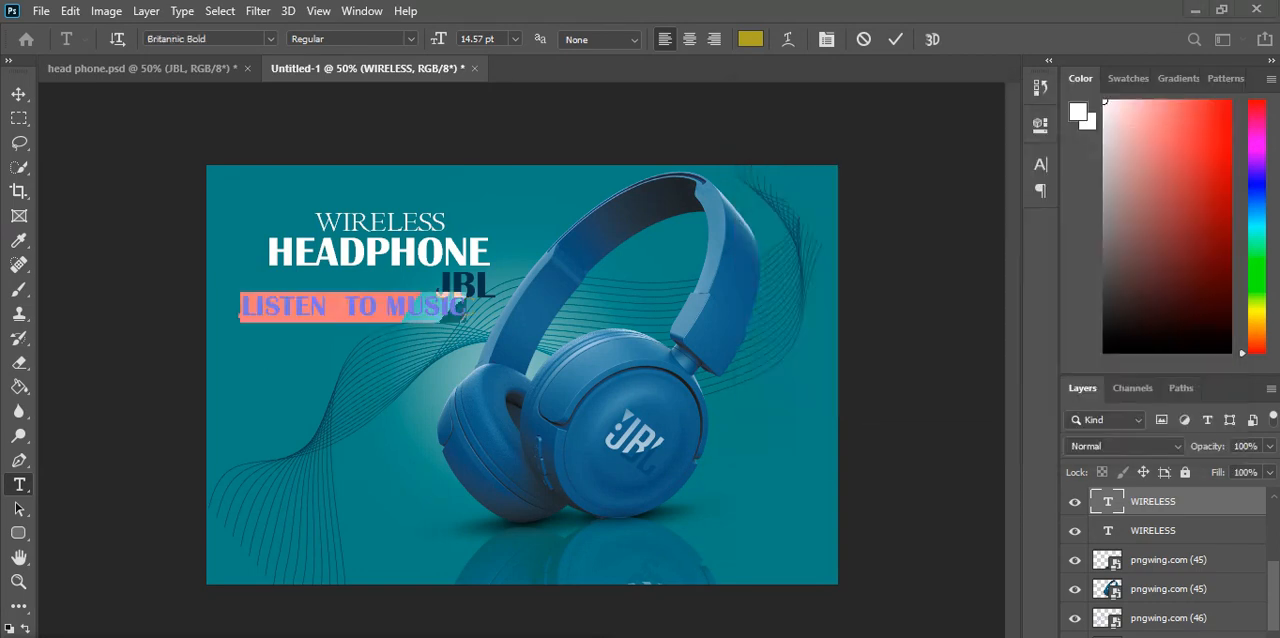
Step: Change the font of the LISTEN TO MUSIC text to Copperplate Gothic Bold and finish editing it
click(270, 39)
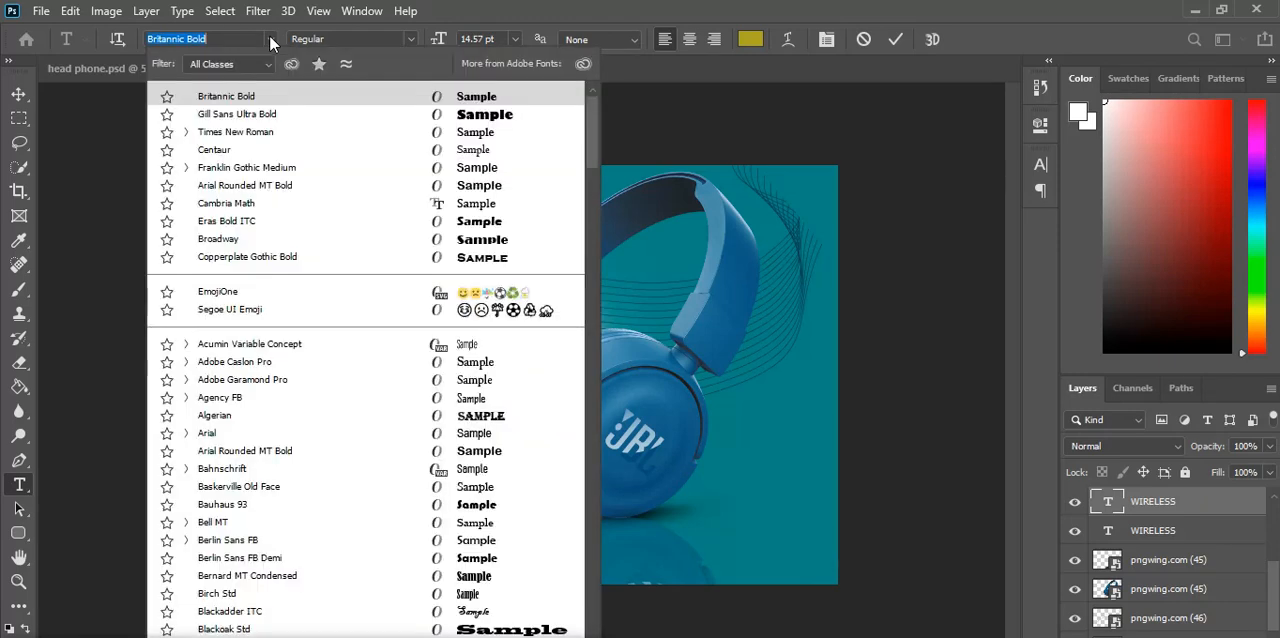
click(366, 261)
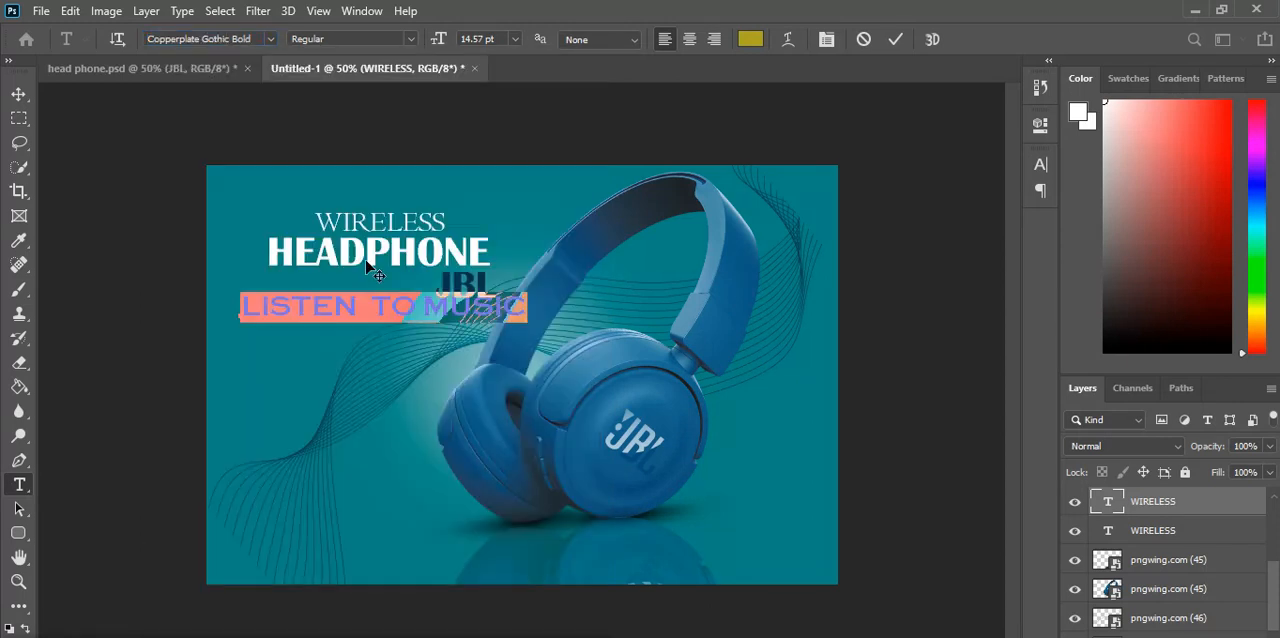
click(20, 94)
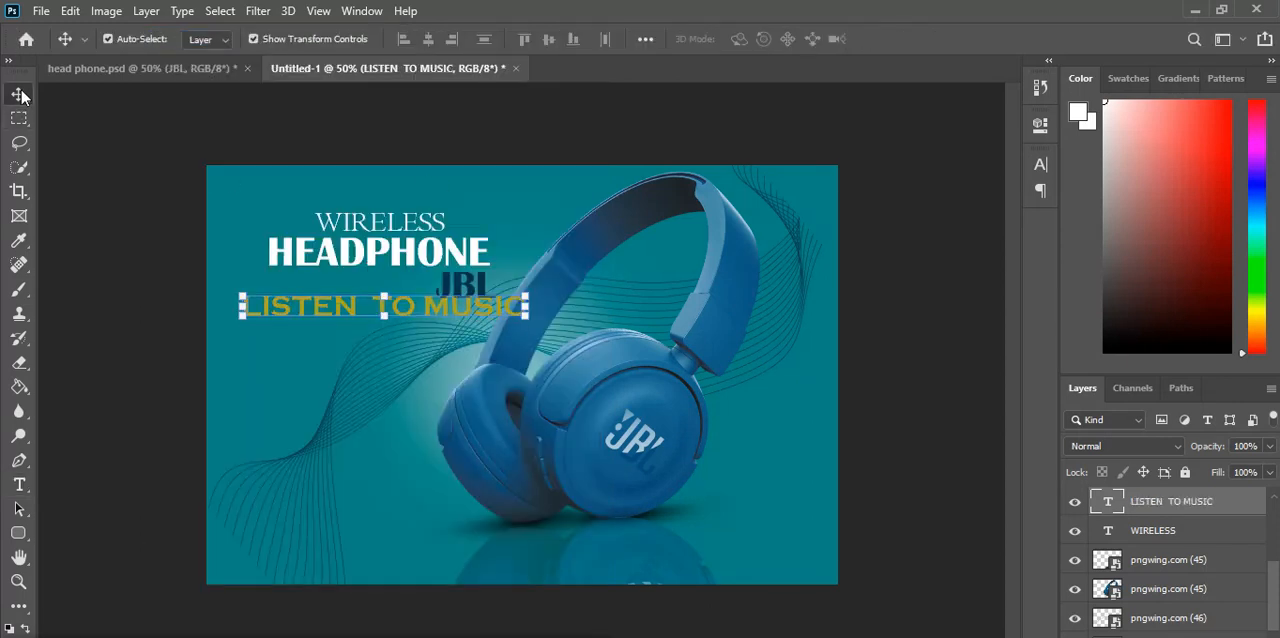
Step: Resize the olive LISTEN TO MUSIC text, ending with a 106.56% scale, and position it below the JBL line
click(513, 301)
drag(513, 301, 399, 323)
key(Return)
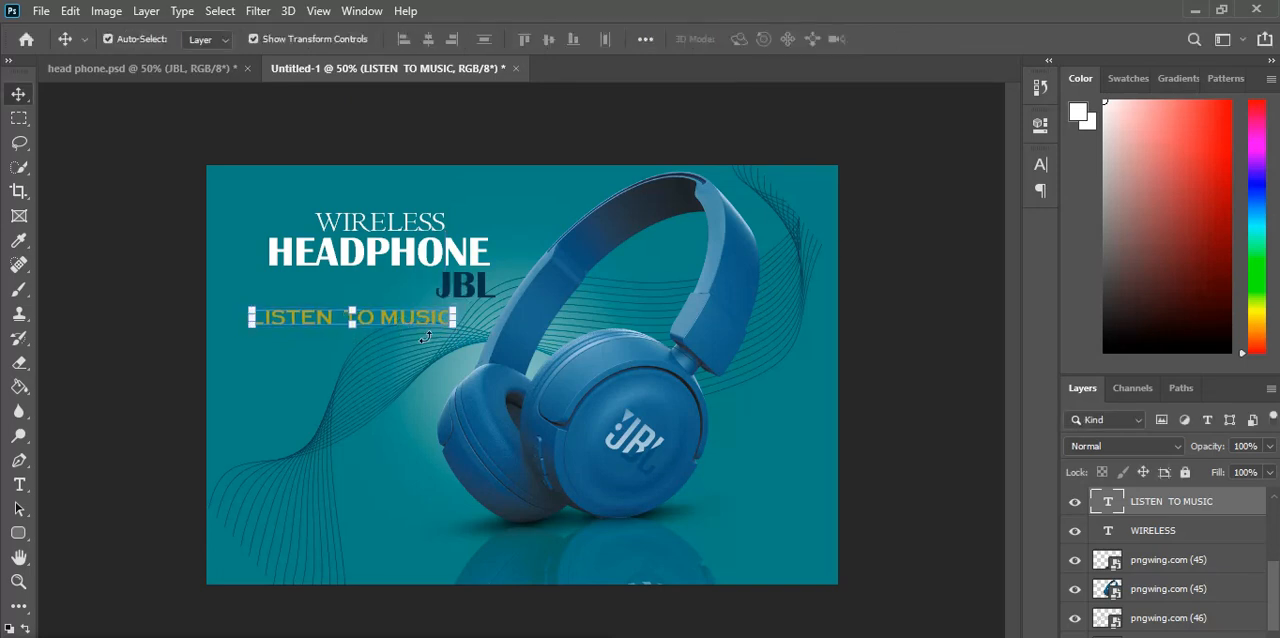
drag(453, 328, 470, 331)
drag(393, 320, 388, 336)
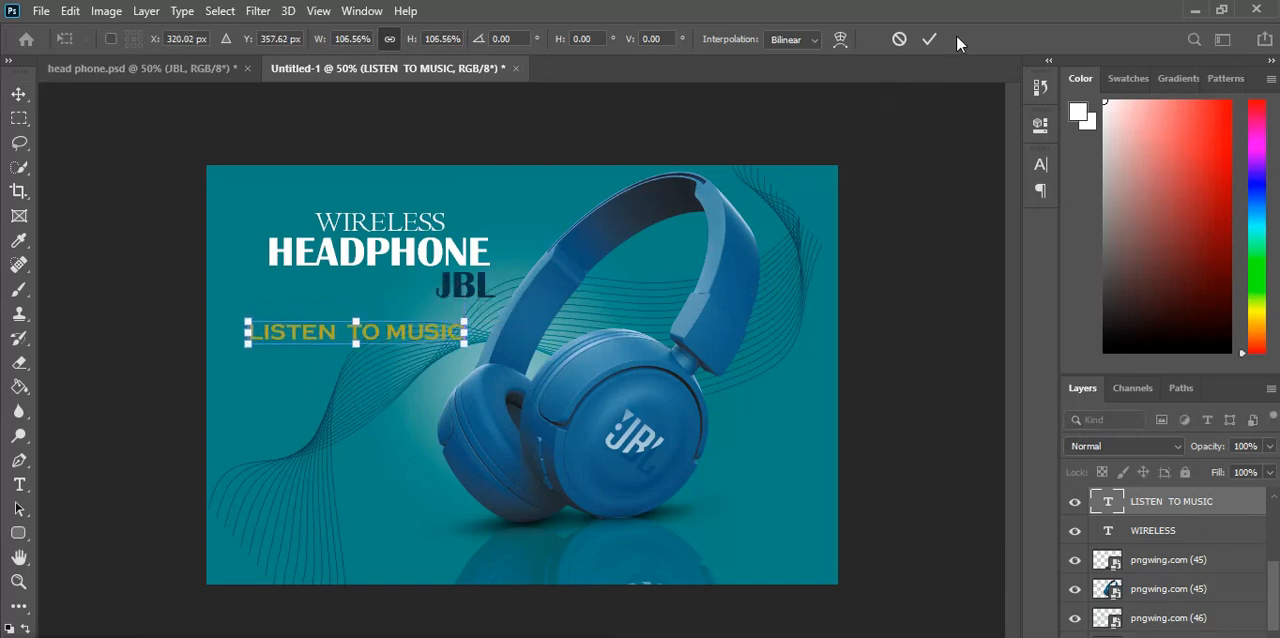
click(927, 38)
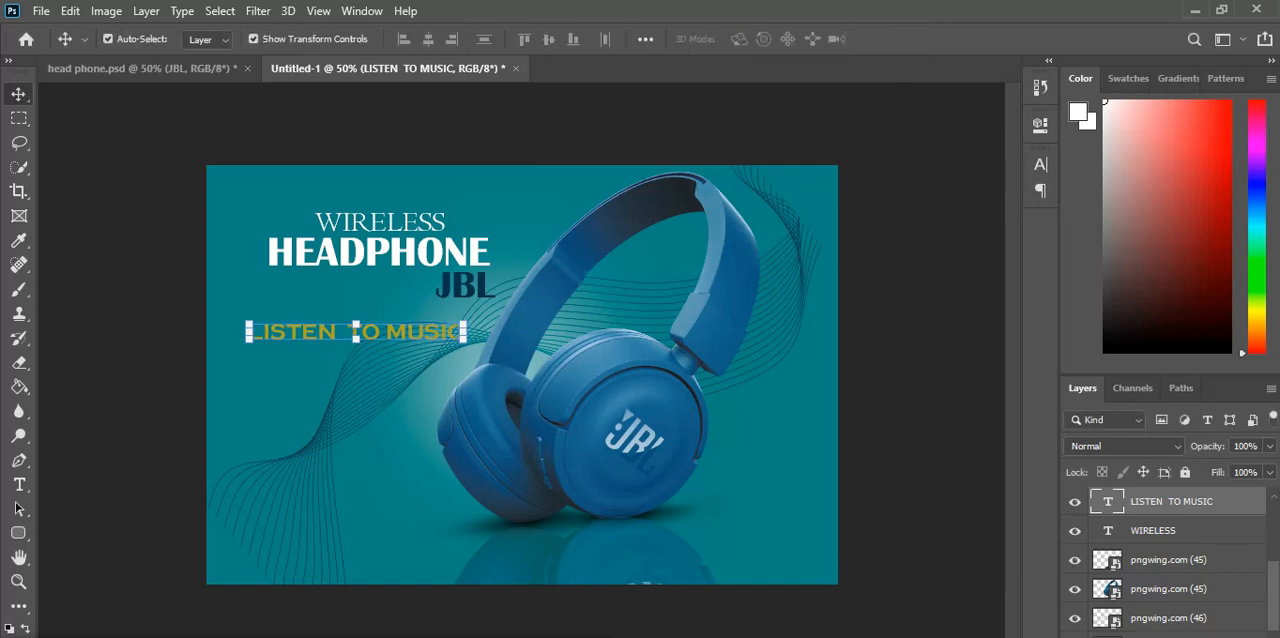
Step: Scale the dark navy LISTEN TO MUSIC text to about 105% and position it just below the JBL line, toward the poster's left
key(ctrl+t)
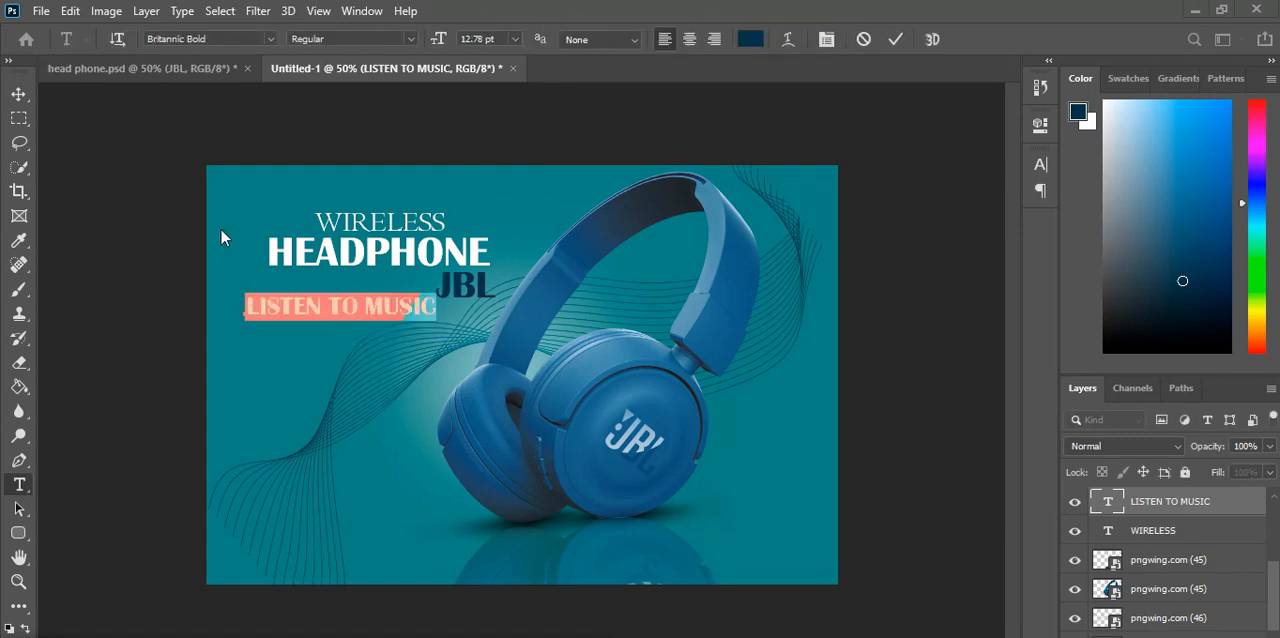
click(18, 94)
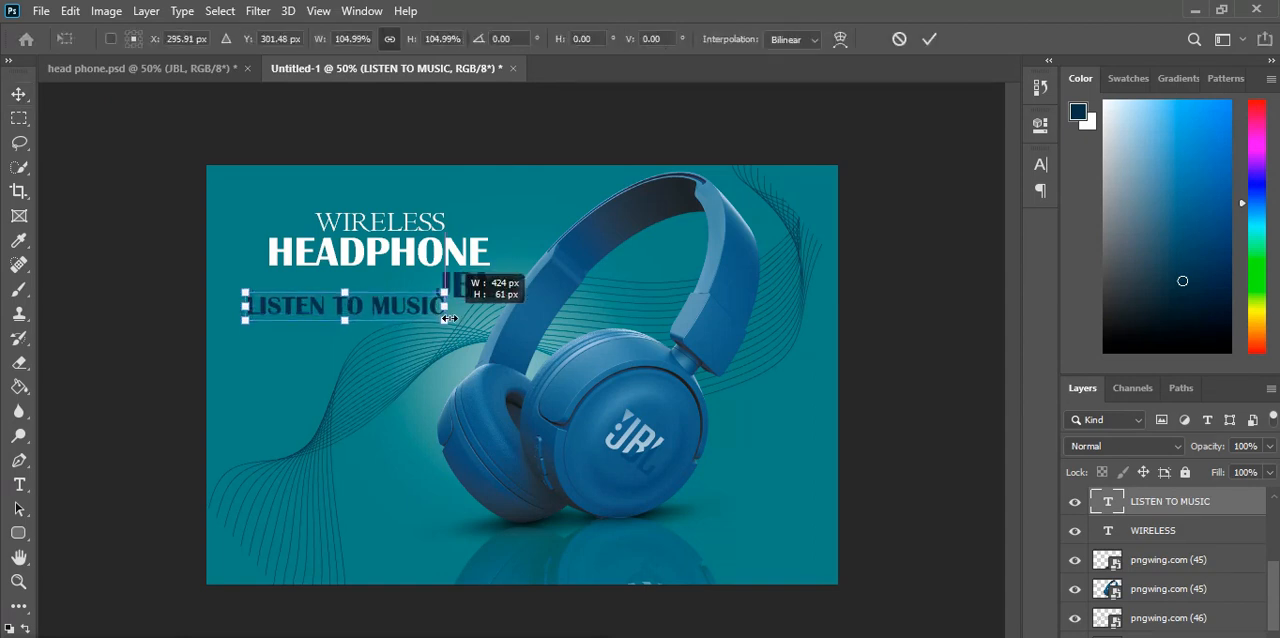
drag(379, 316, 376, 335)
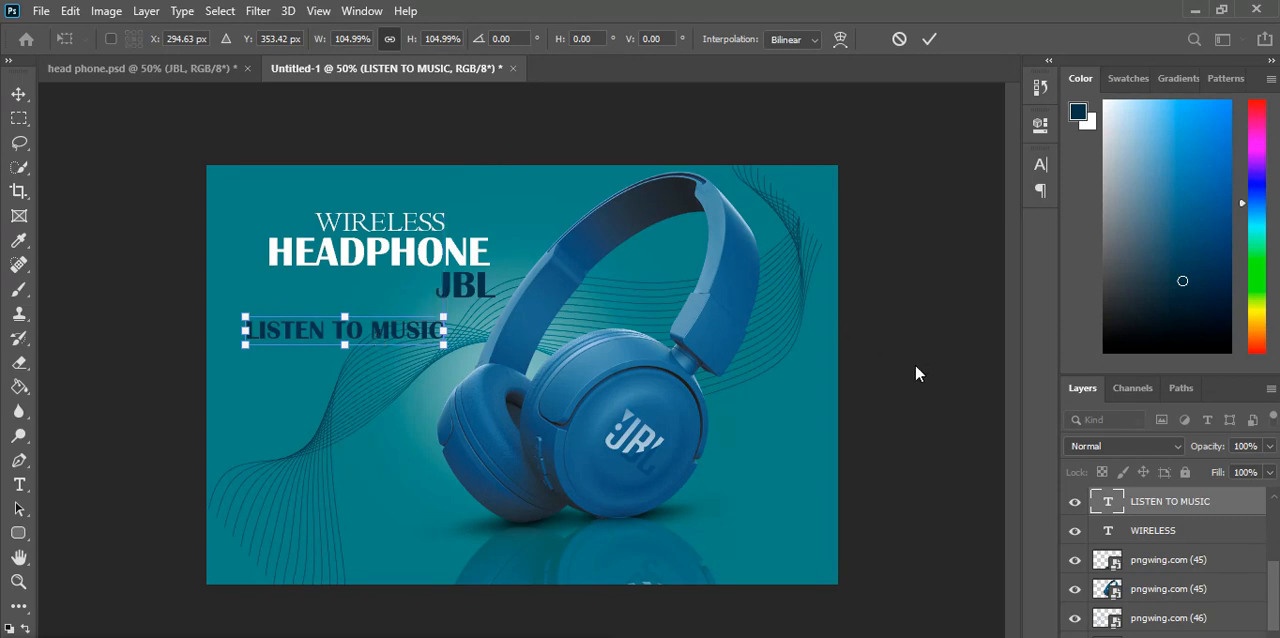
key(Return)
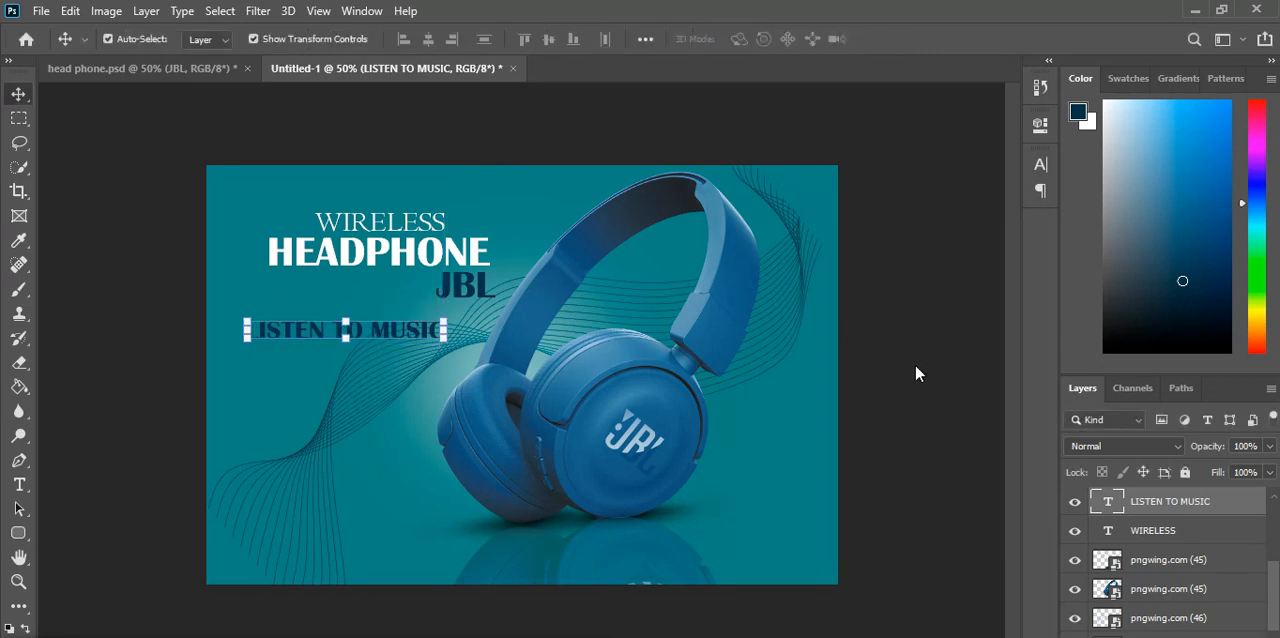
click(879, 208)
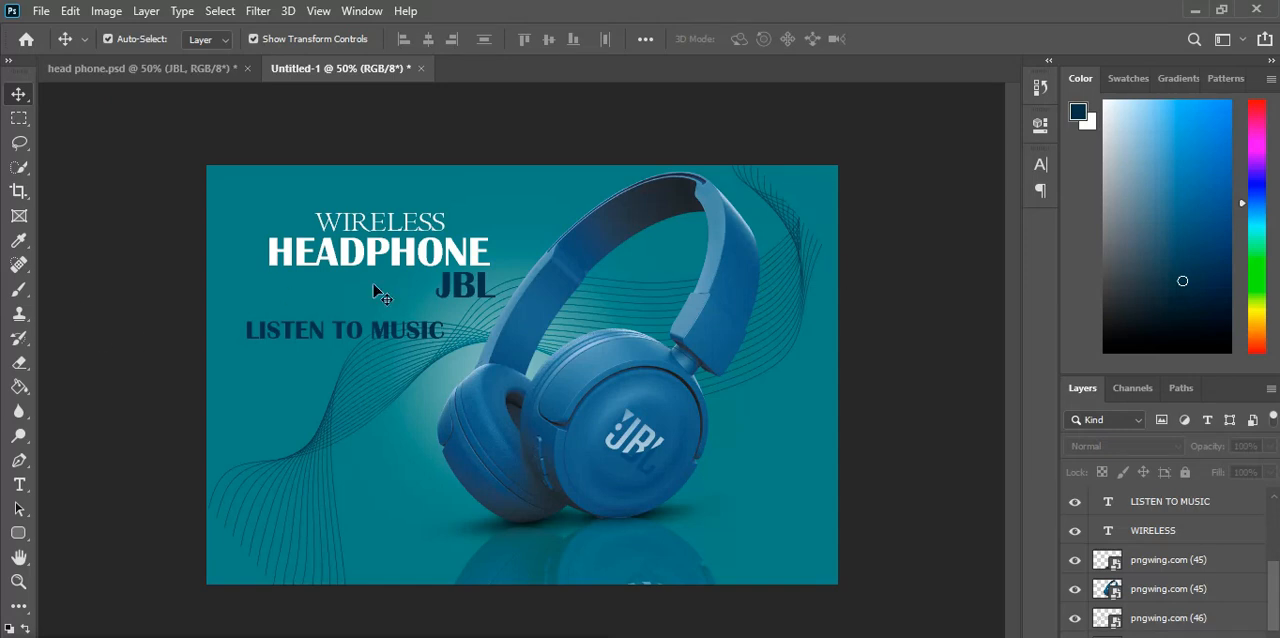
drag(337, 333, 337, 320)
click(855, 350)
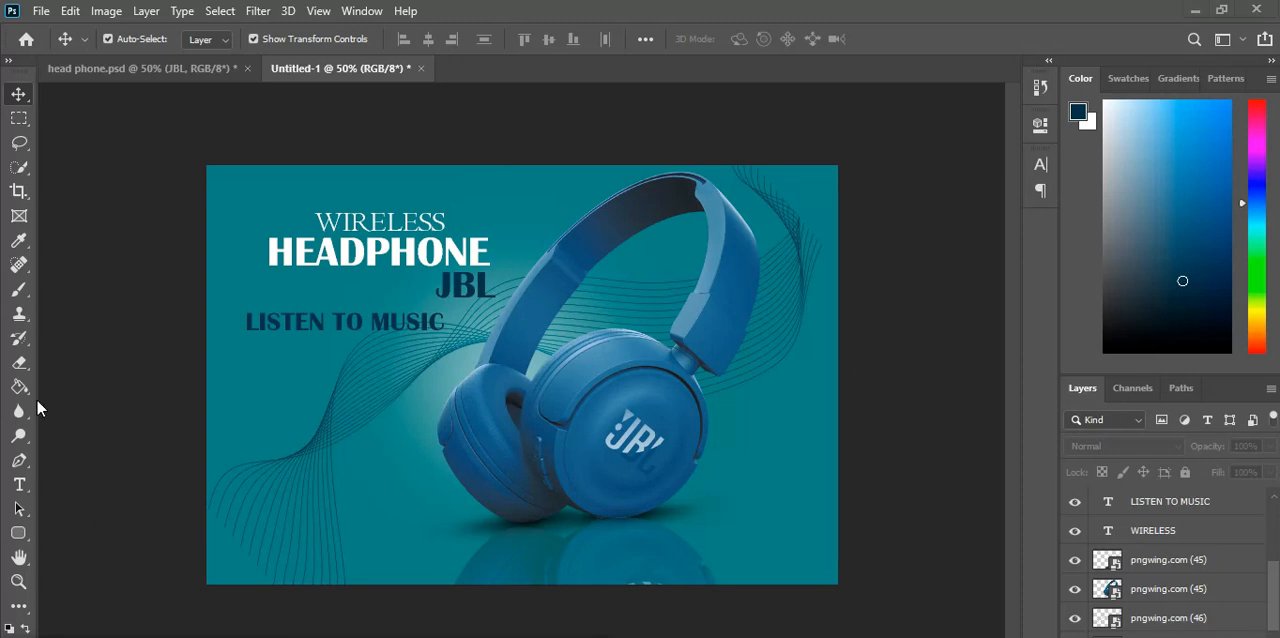
Step: Draw a rounded rectangle of about 471 by 69 px with a 10 px radius below the headphone
click(18, 535)
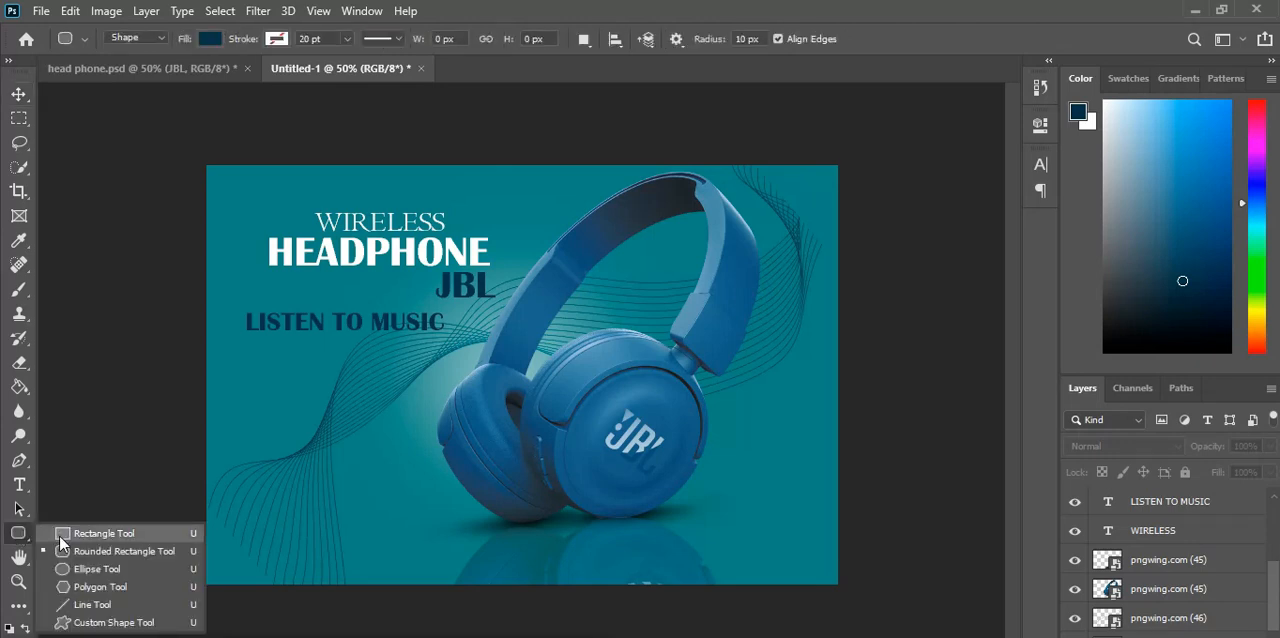
click(62, 551)
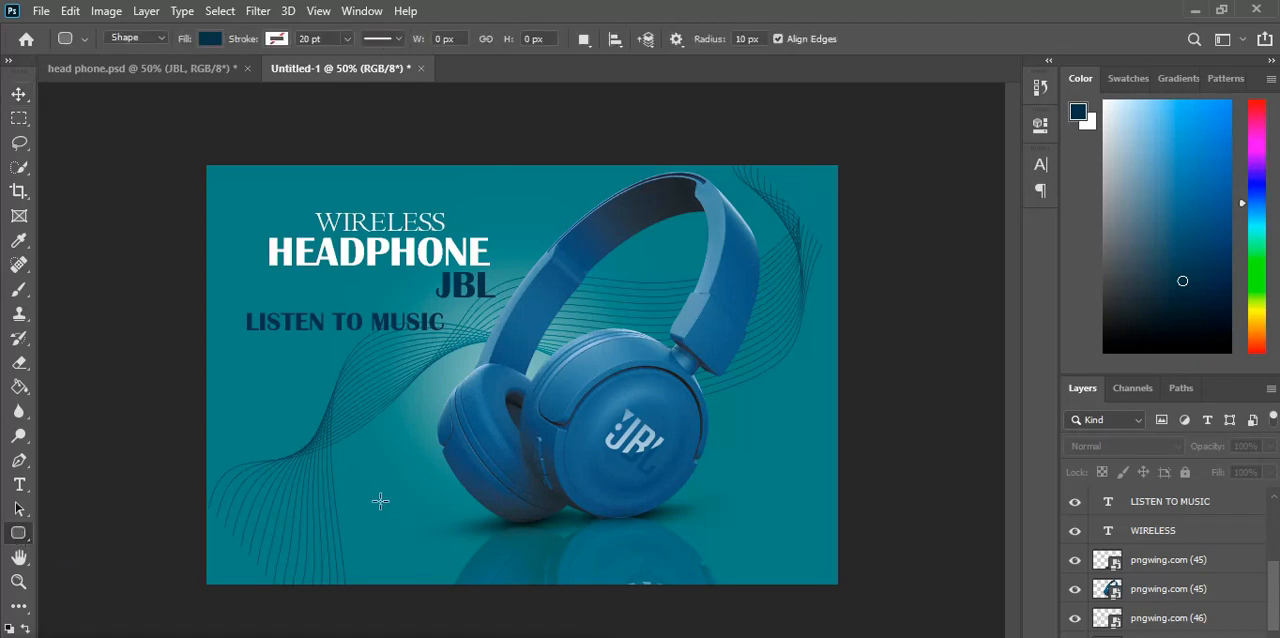
drag(372, 510, 591, 542)
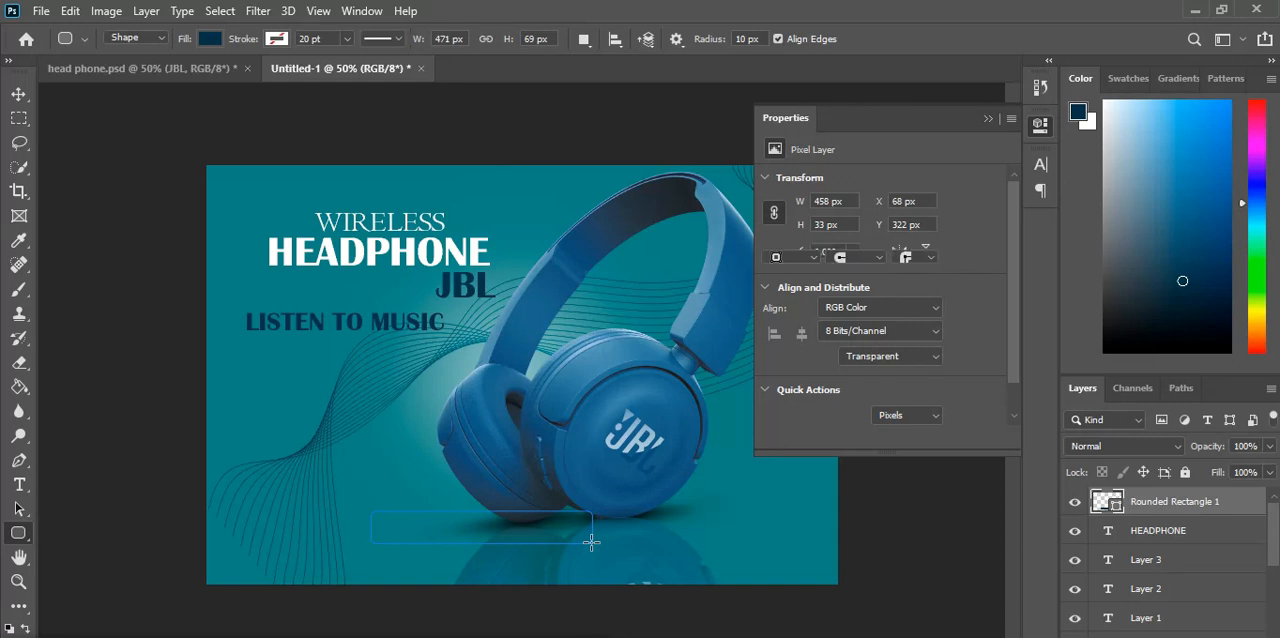
Step: Fill the rounded rectangle with the recently used olive yellow colour
click(776, 238)
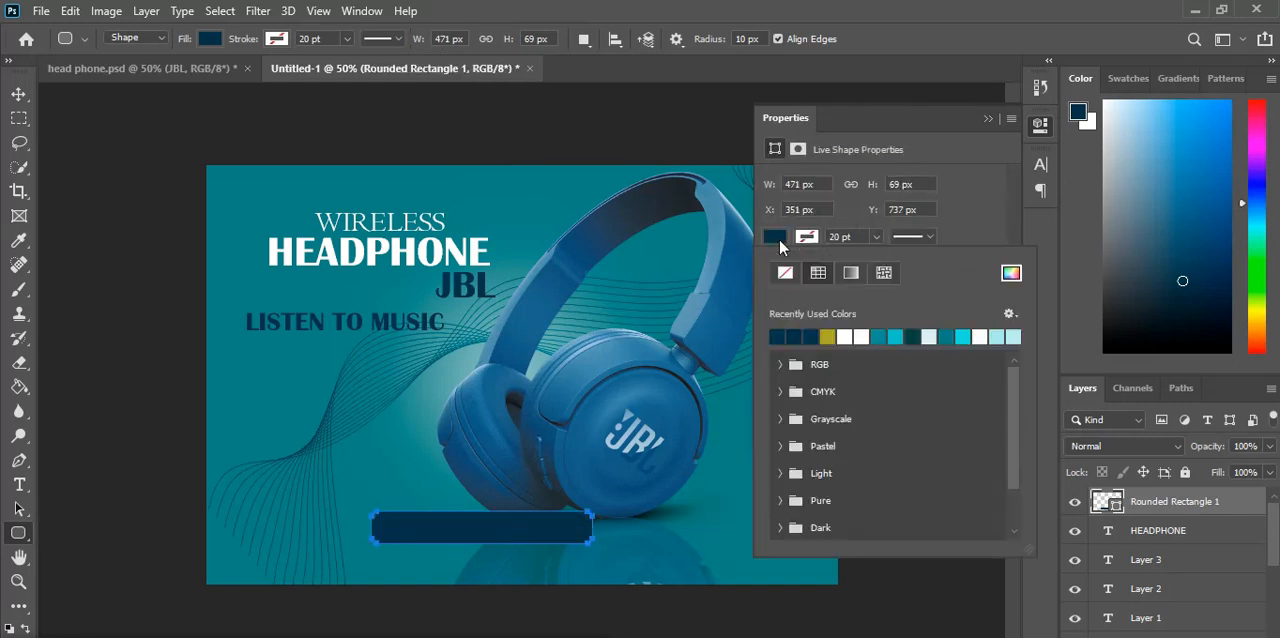
click(830, 337)
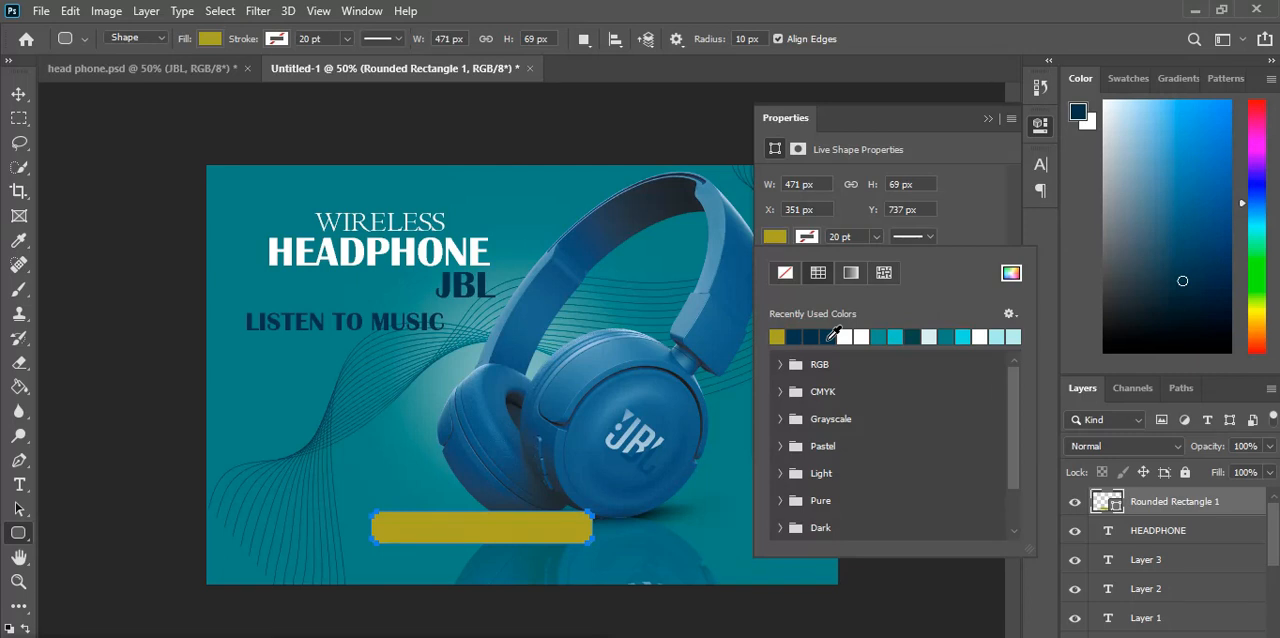
click(990, 118)
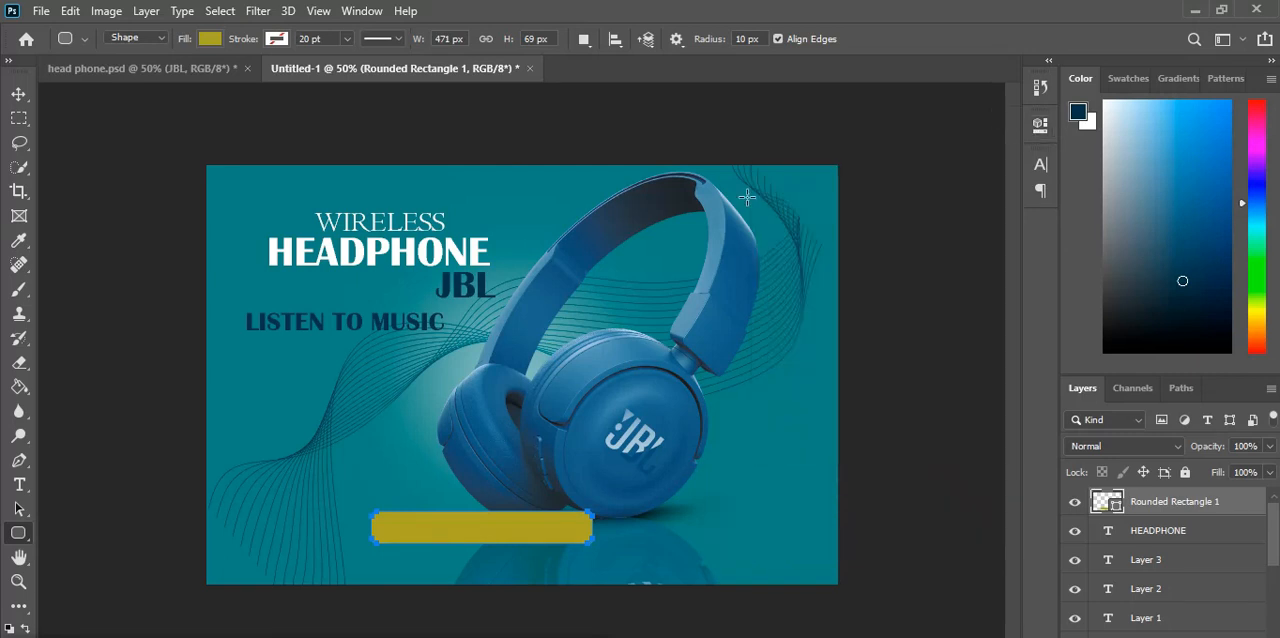
Step: Move the olive rounded rectangle directly below LISTEN TO MUSIC and shrink it to match that text's width
click(18, 95)
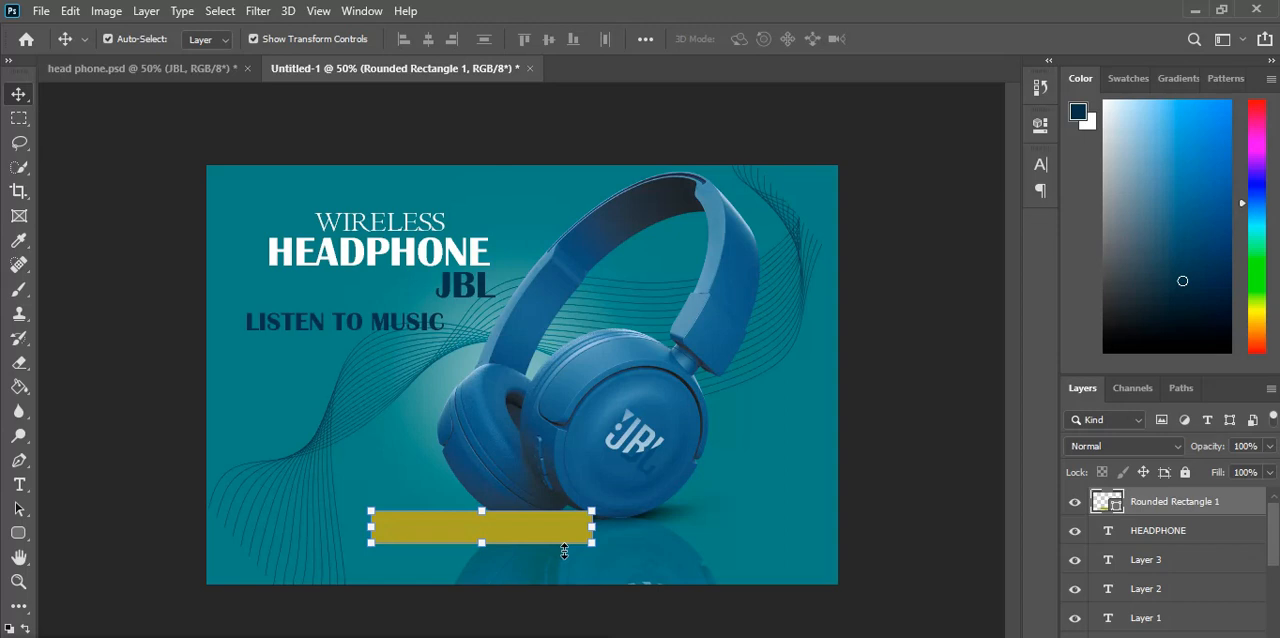
drag(524, 523, 384, 348)
drag(456, 370, 398, 364)
key(Up)
key(Up)
key(Up)
key(Up)
key(Up)
key(Up)
key(Up)
key(Up)
key(Up)
key(Up)
key(Up)
key(Up)
key(Up)
key(Up)
key(Up)
key(Up)
key(Up)
key(Up)
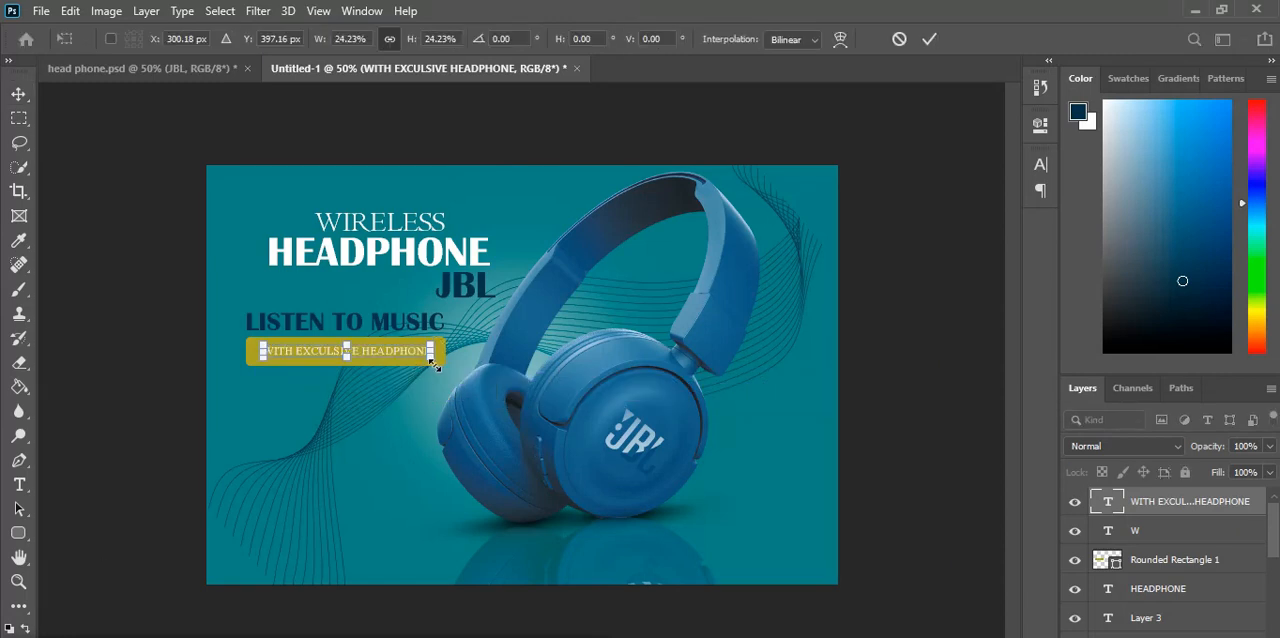
Step: Scale the white WITH EXCULSIVE HEADPHONE text to 26.89% so it spans the olive bar
drag(435, 363, 442, 365)
drag(259, 346, 250, 344)
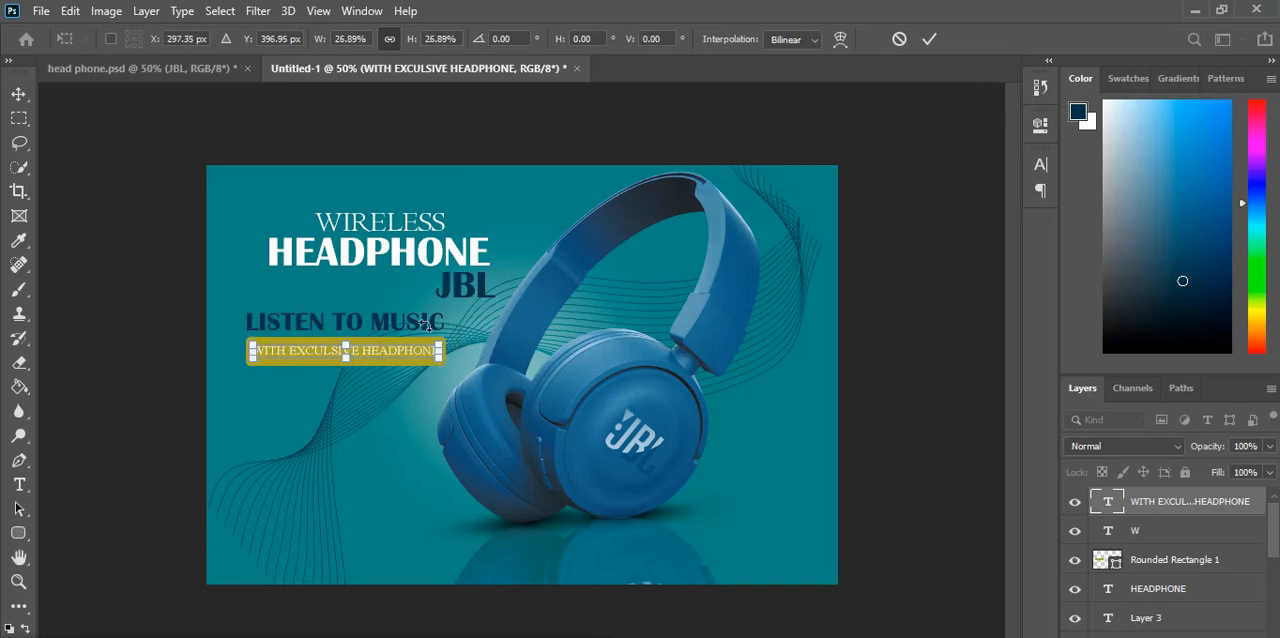
click(929, 39)
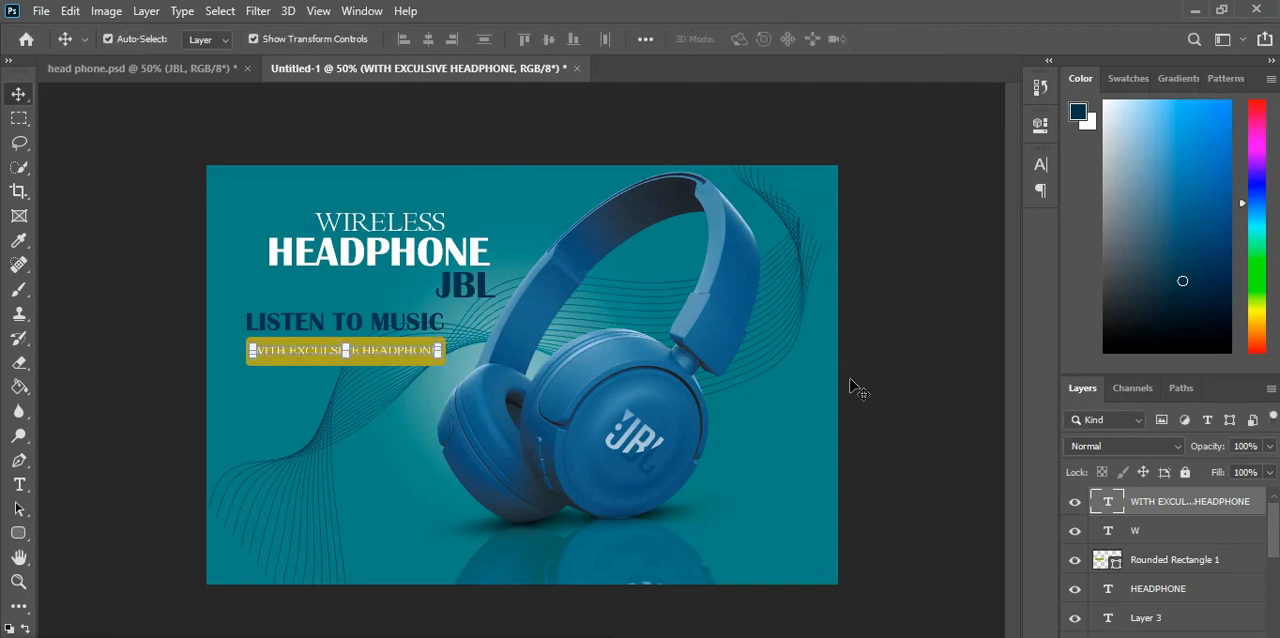
Step: Set the WITH EXCULSIVE HEADPHONE tagline to Bold and scale it to 95.70% so it fits inside the olive bar
click(848, 386)
click(375, 362)
double_click(362, 355)
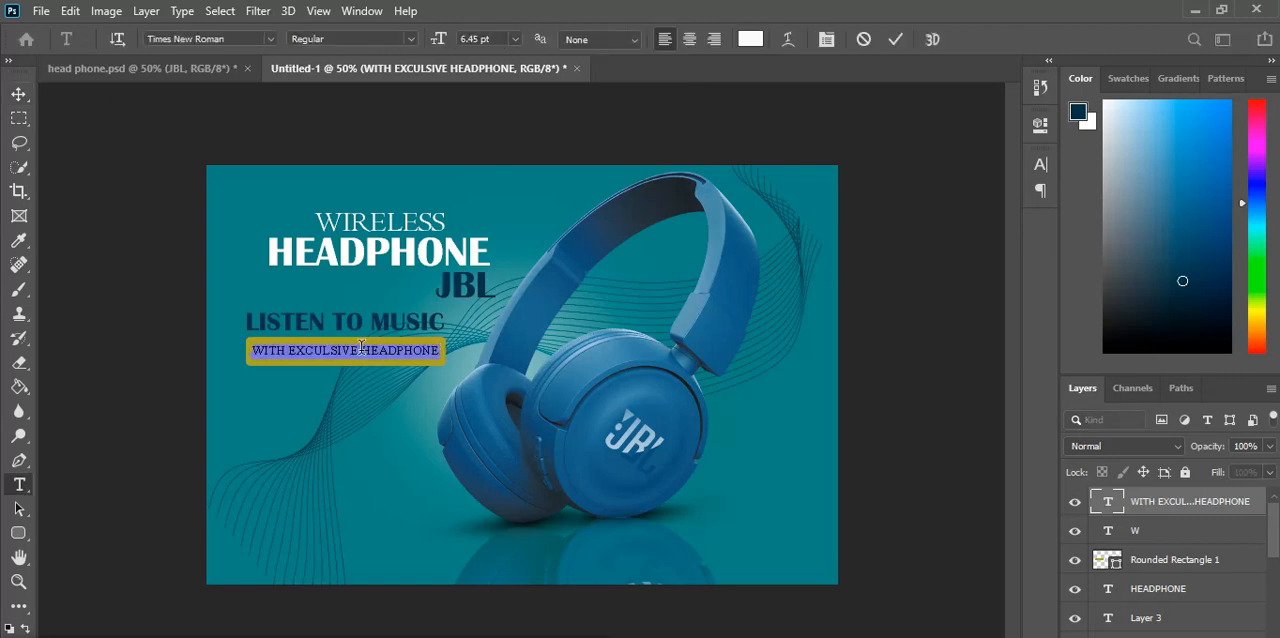
click(407, 39)
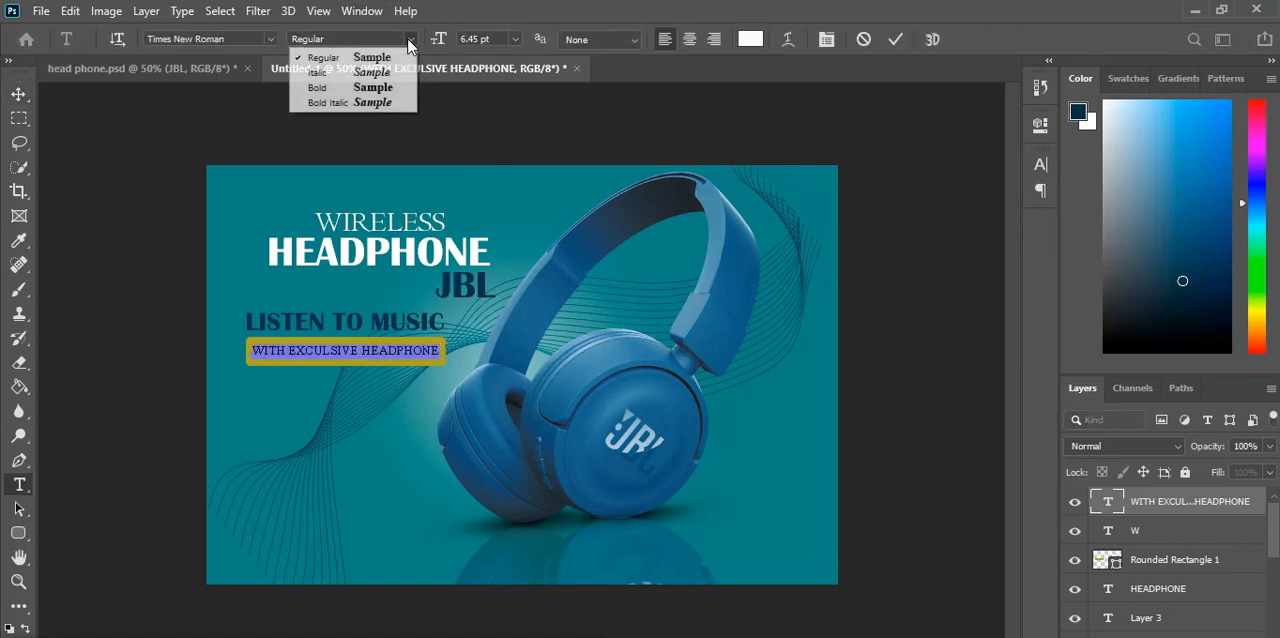
click(389, 89)
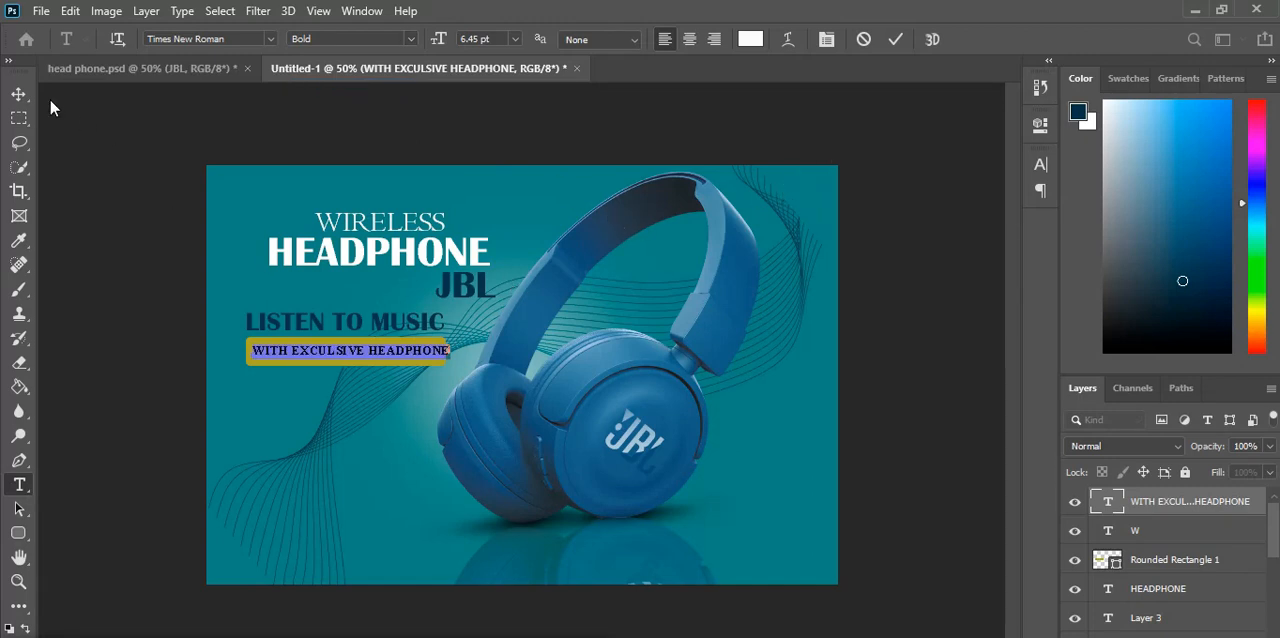
click(18, 94)
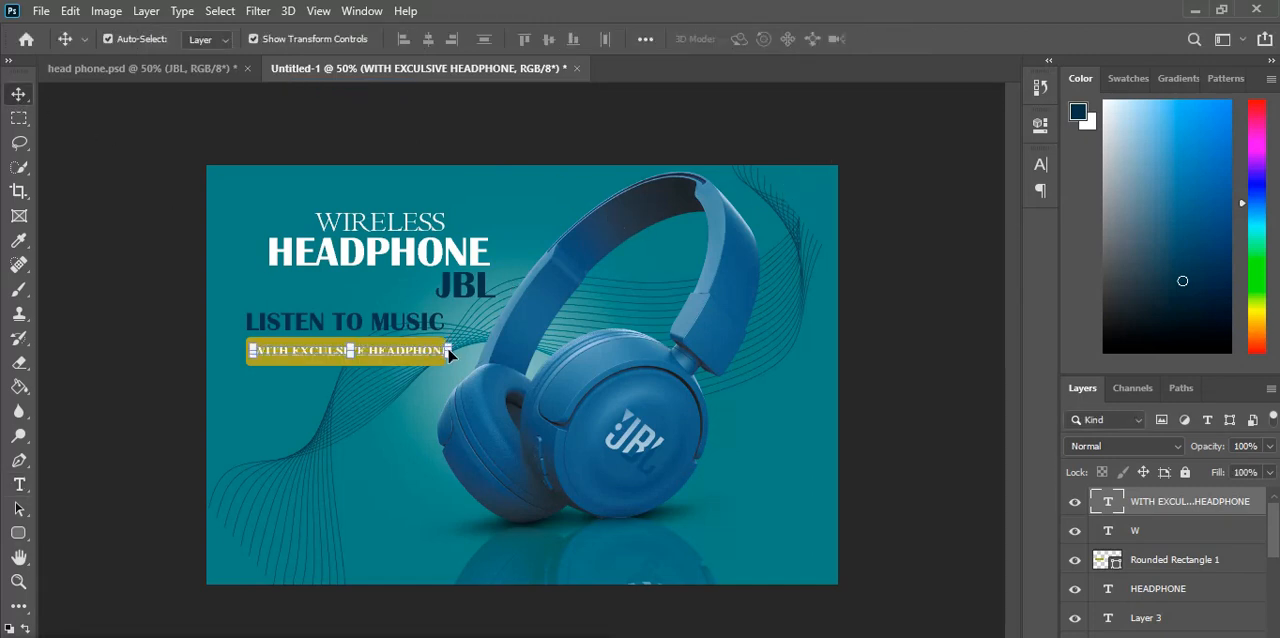
drag(446, 346, 439, 349)
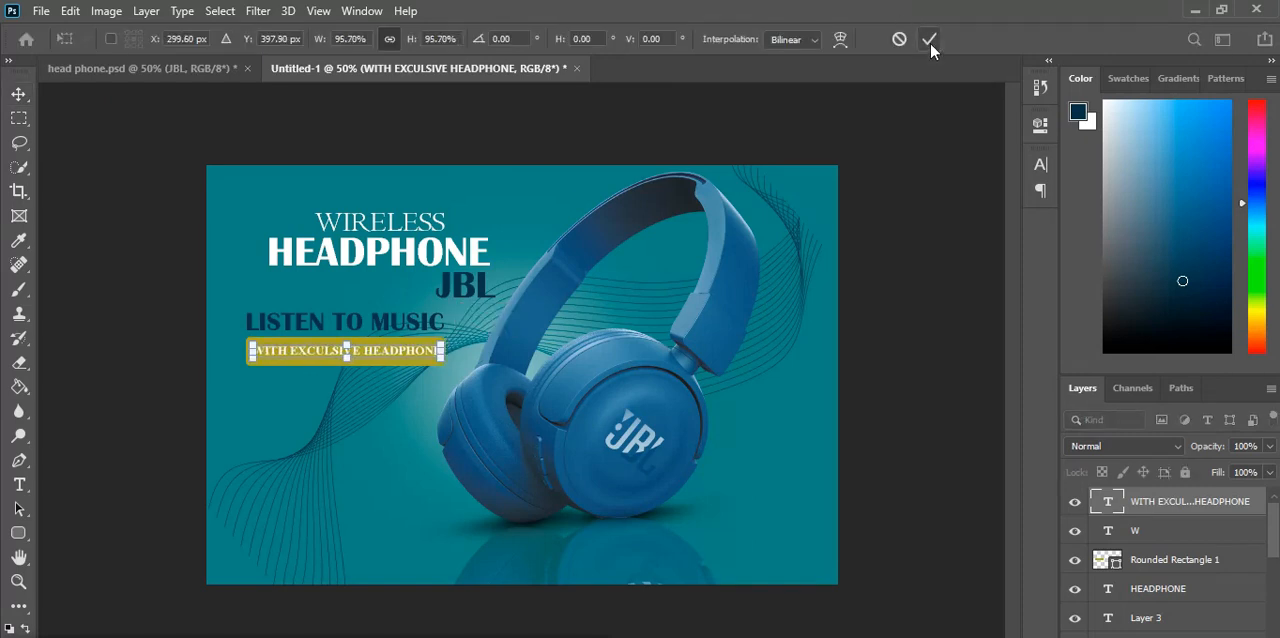
click(930, 40)
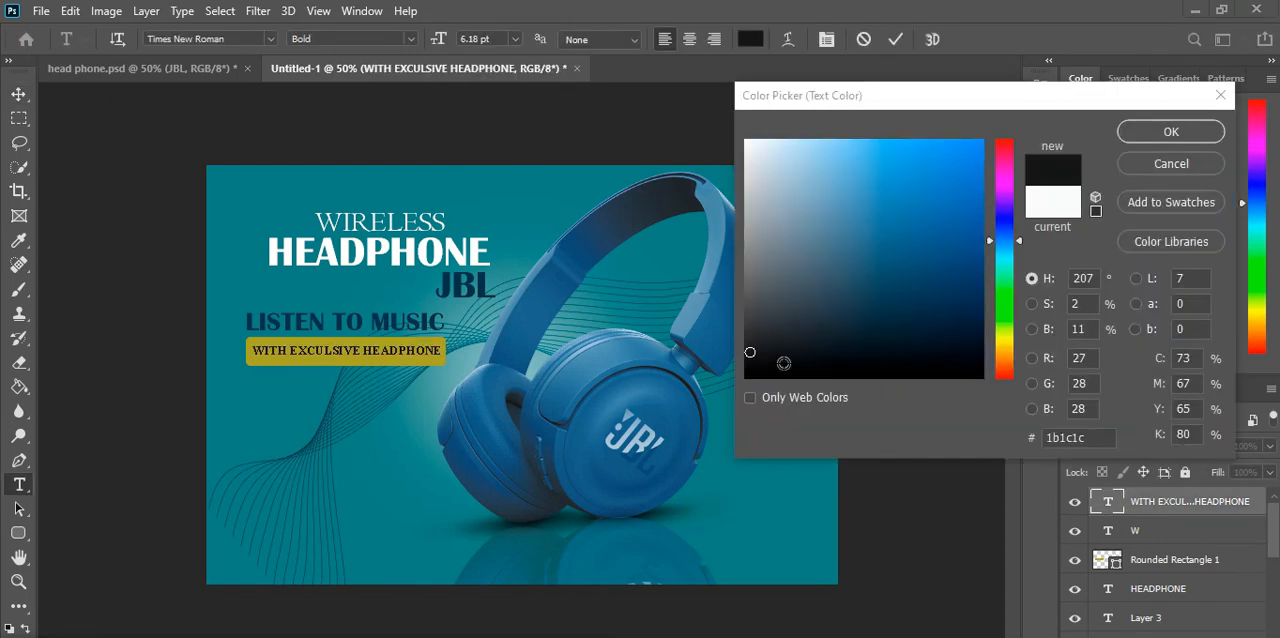
Step: Recolour the WITH EXCULSIVE HEADPHONE tagline to near-black #232528
click(777, 341)
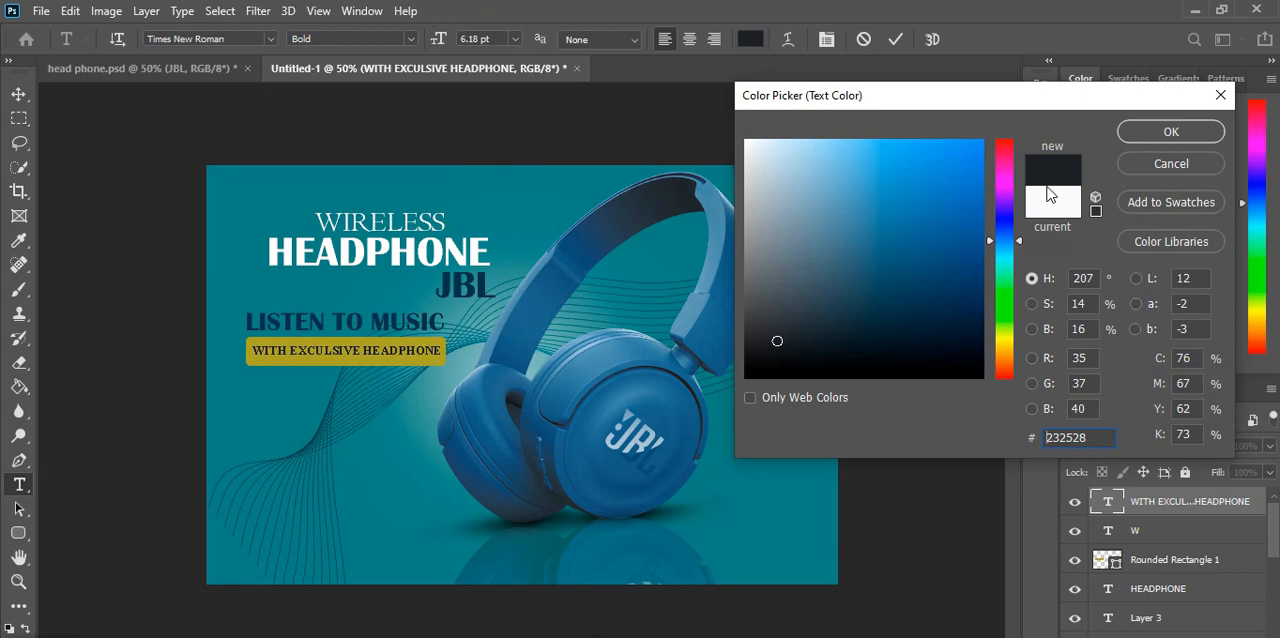
click(1158, 131)
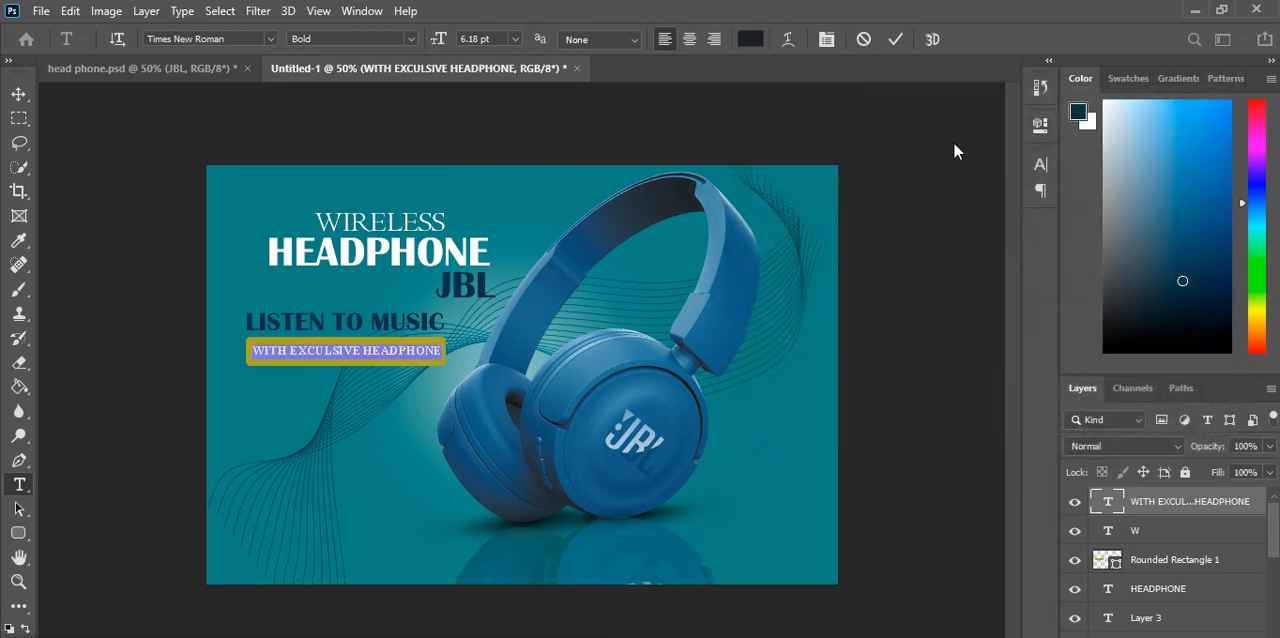
click(896, 39)
key(v)
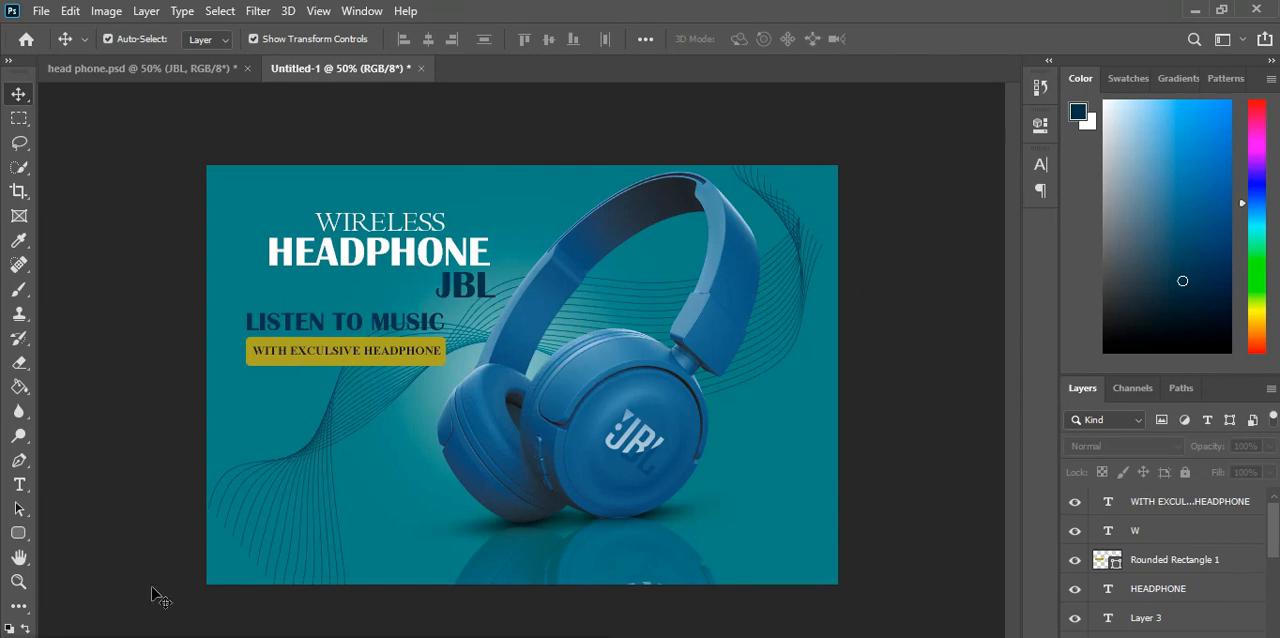
Step: Draw a dark navy rounded rectangle for a button to the lower left of the headphone's ear cup
click(13, 535)
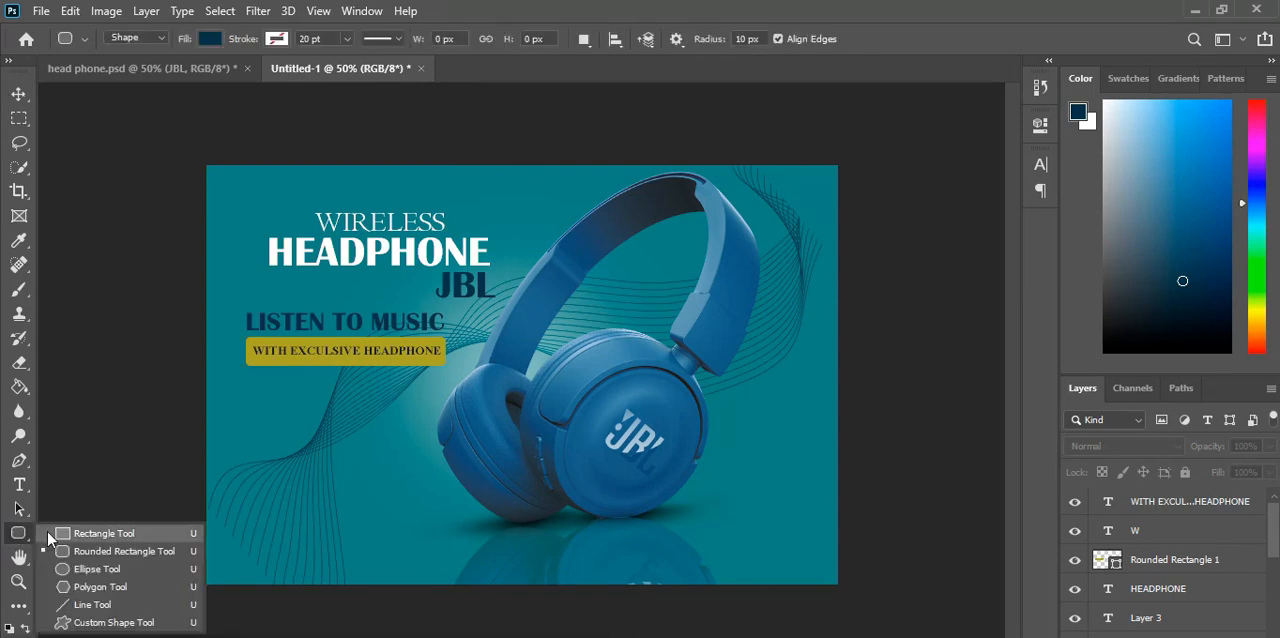
click(48, 533)
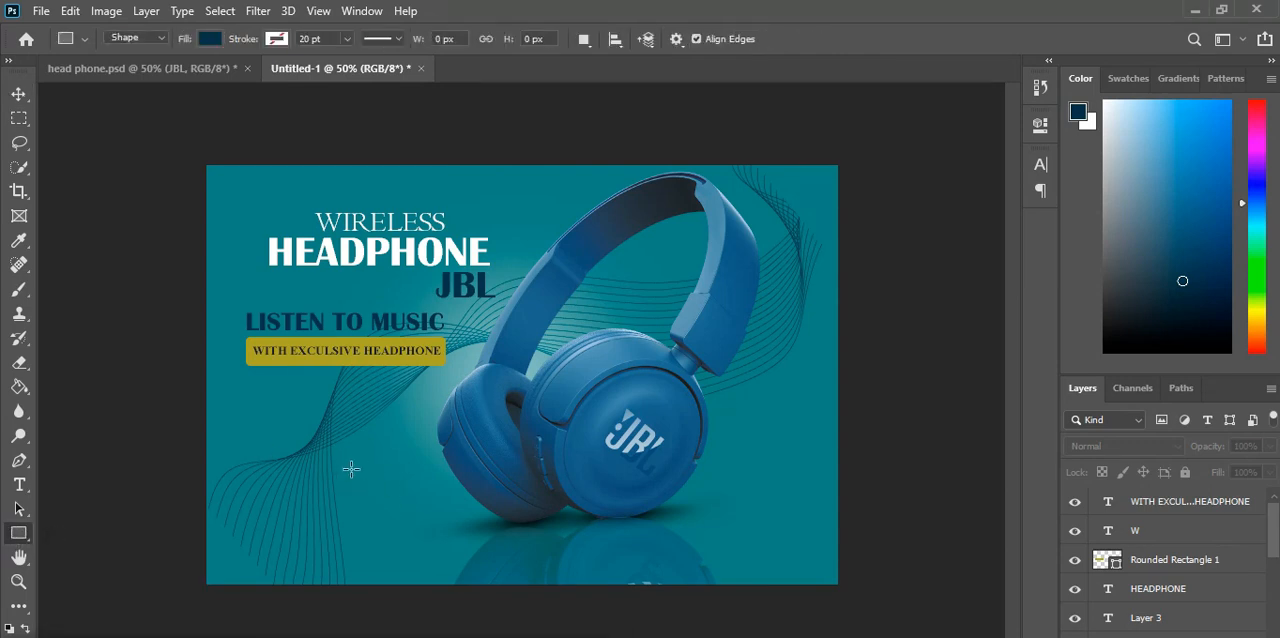
drag(347, 472, 453, 498)
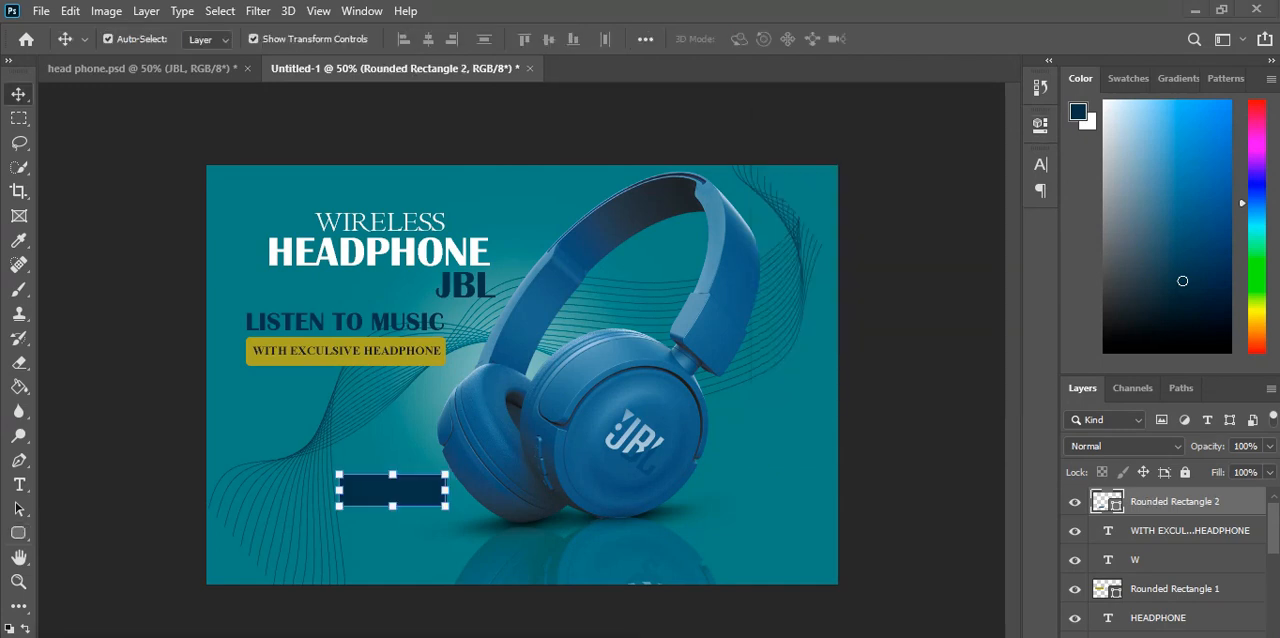
Step: Apply Outer Glow and Satin layer effects to the navy button rectangle and set its fill opacity to 76%
double_click(1236, 502)
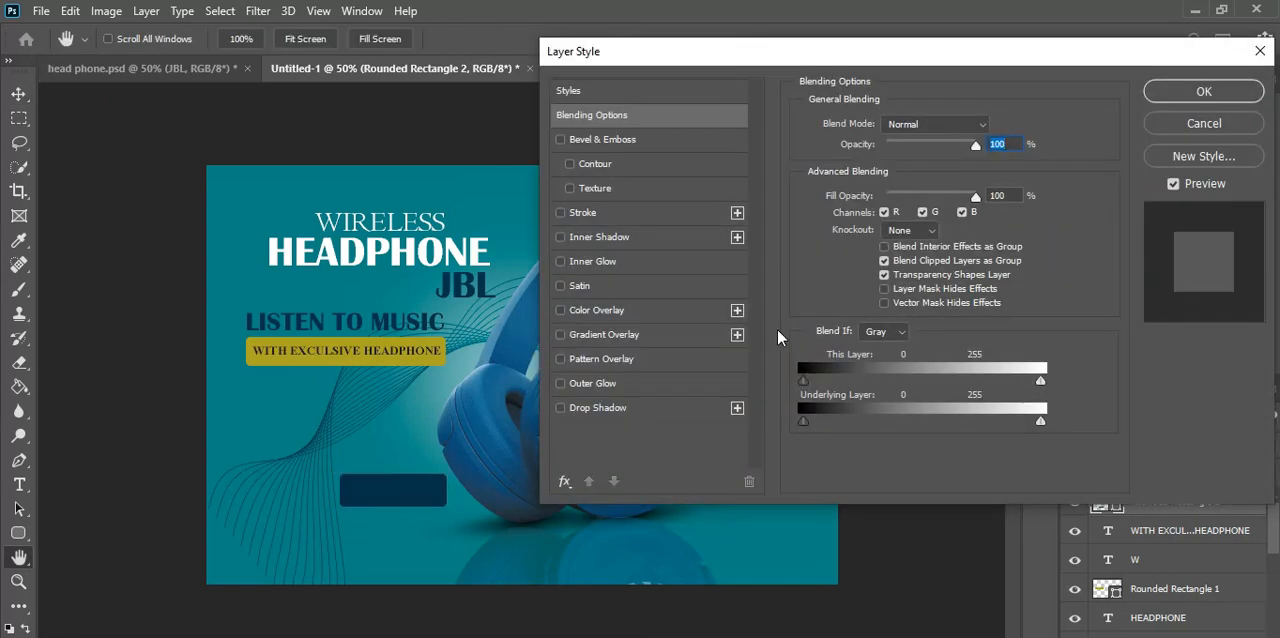
click(559, 386)
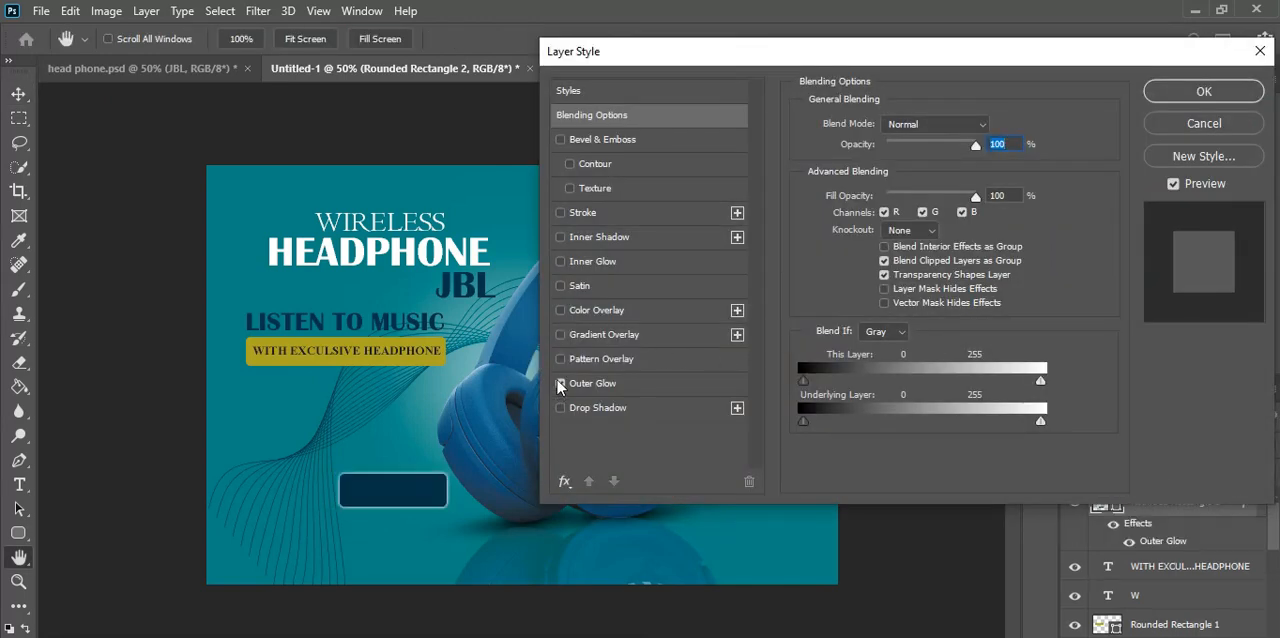
click(561, 287)
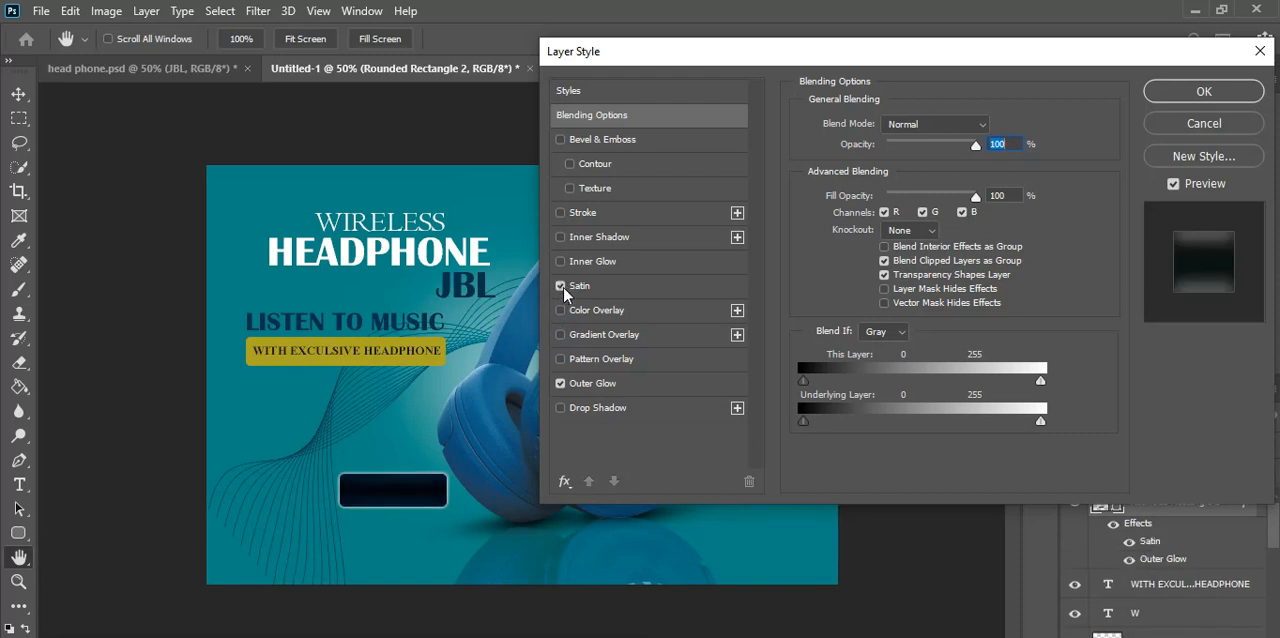
mouse_move(977, 148)
mouse_down()
mouse_move(949, 150)
mouse_move(980, 146)
mouse_up()
drag(977, 202, 955, 207)
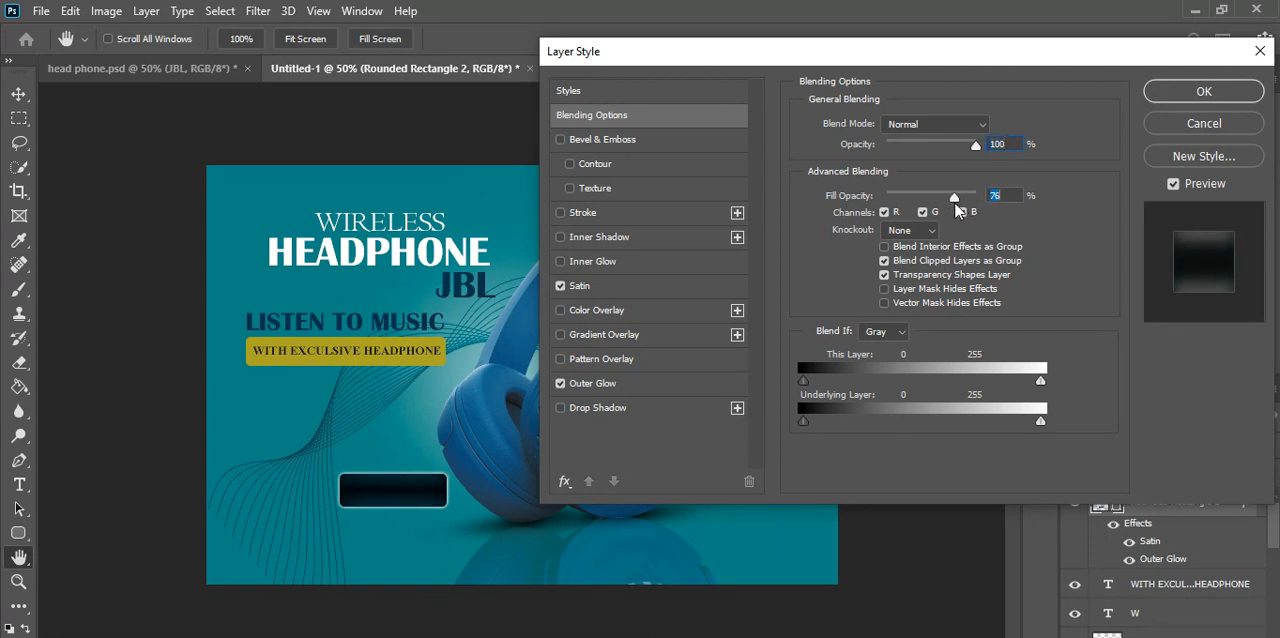
click(1203, 92)
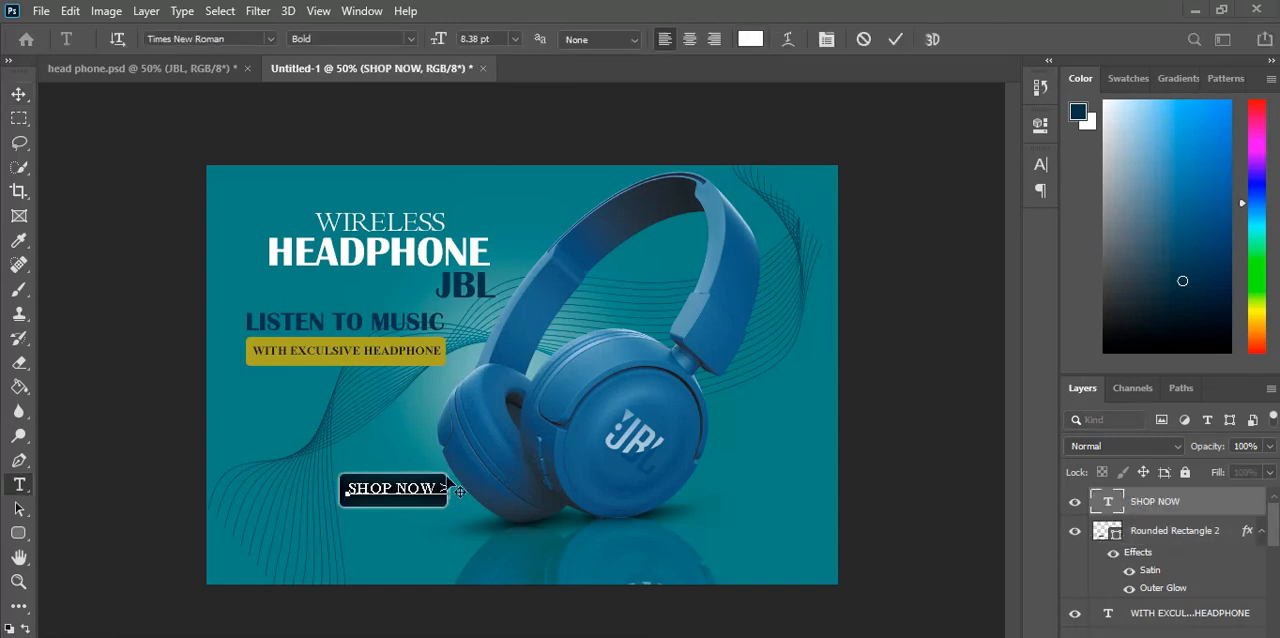
Step: Finish the white bold SHOP NOW > label and fit it within the glowing button
click(896, 39)
key(v)
click(842, 520)
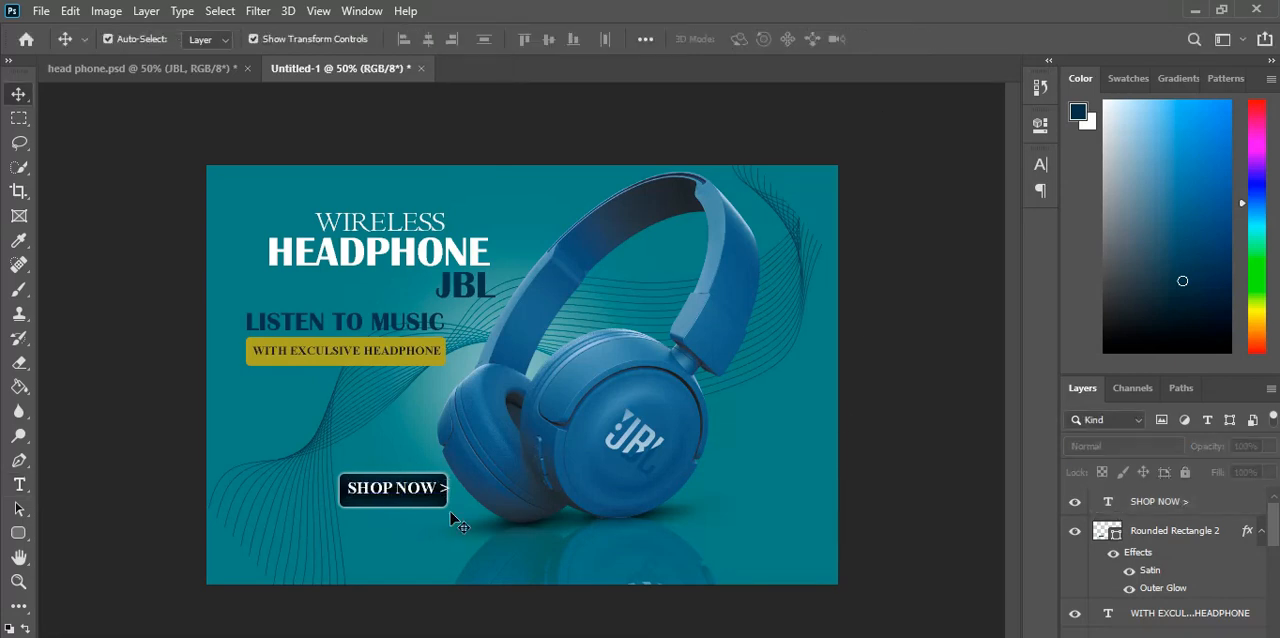
drag(422, 496, 393, 500)
click(929, 38)
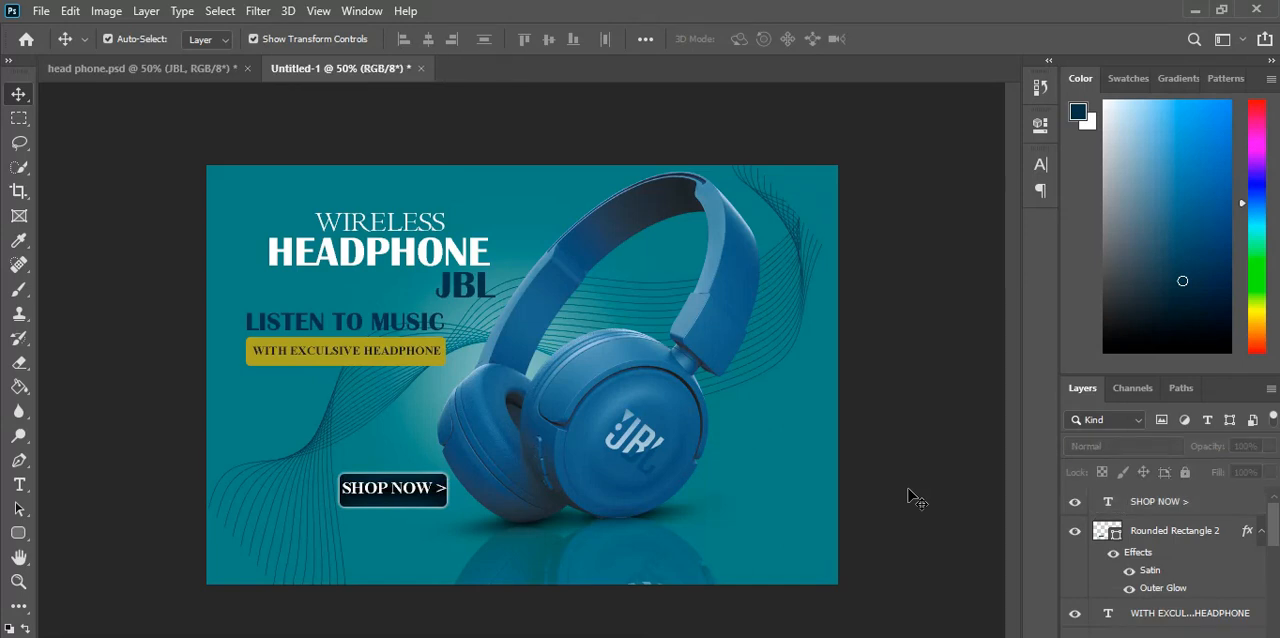
Step: Reduce the button label to a smaller SHOP NOW without the arrow and centre it in the button
click(409, 500)
key(Right)
key(Right)
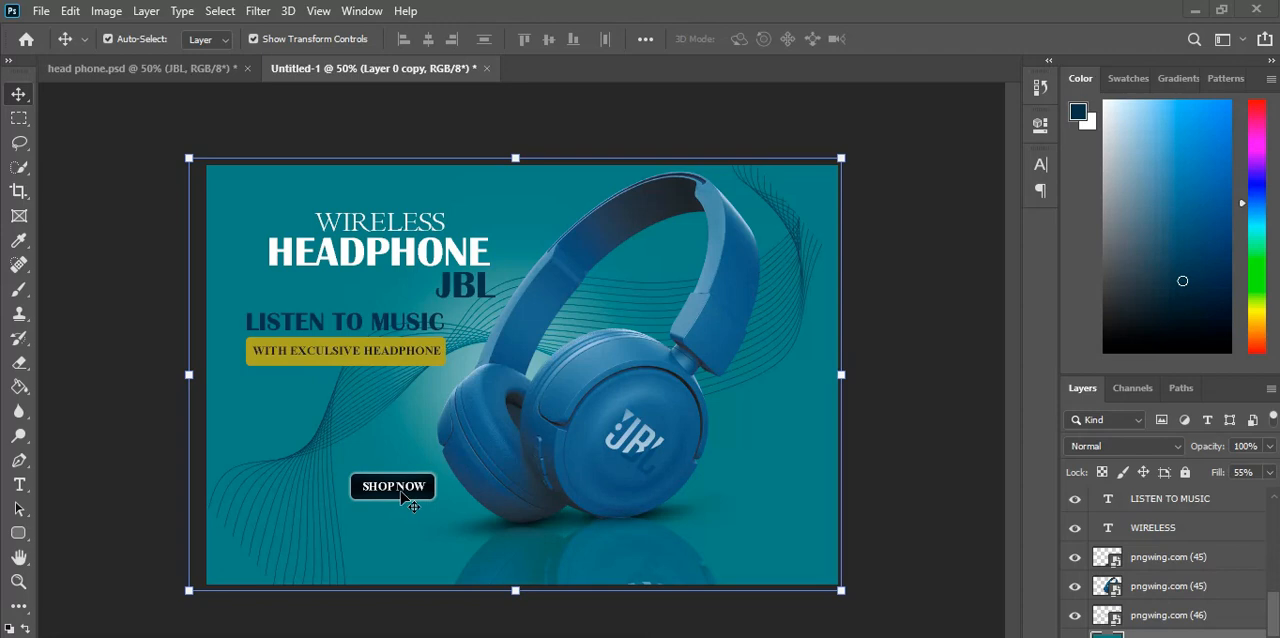
double_click(404, 497)
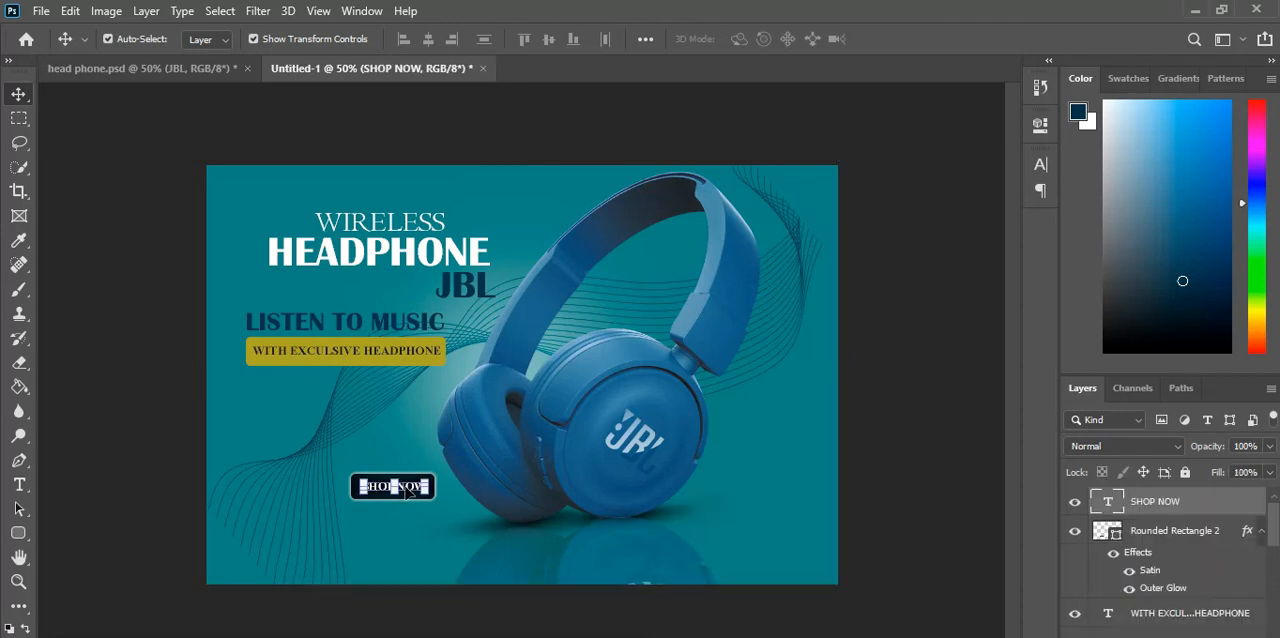
click(370, 543)
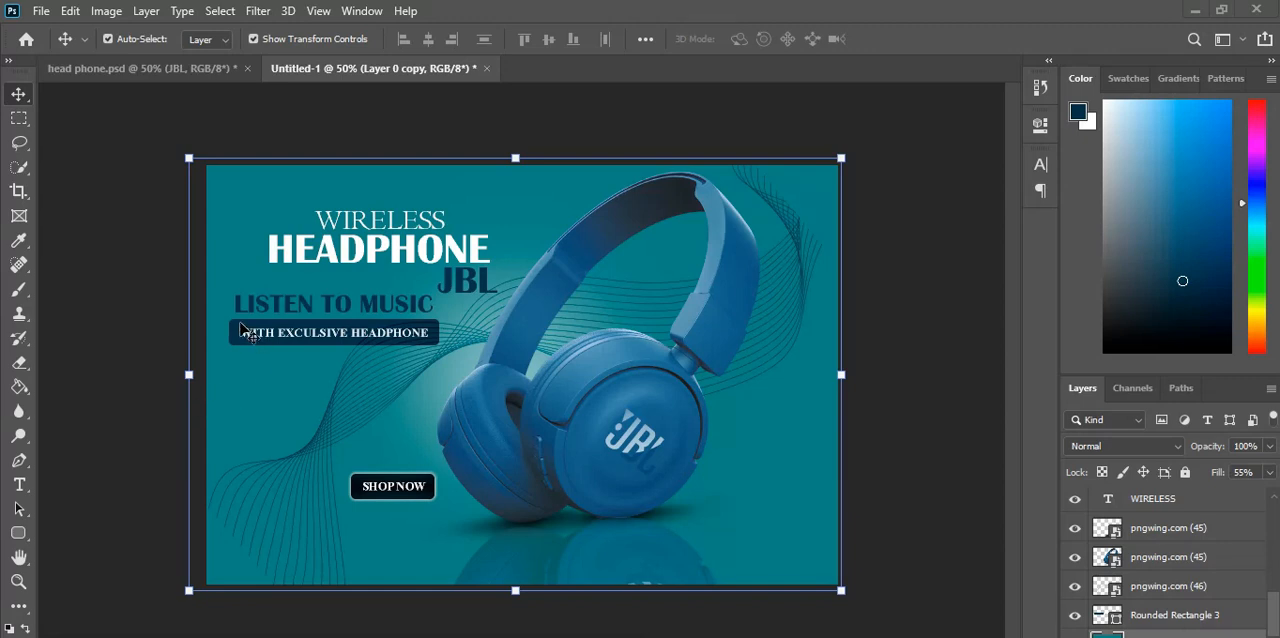
Step: Recolour the WITH EXCULSIVE HEADPHONE text on the navy bar to pale blue #d7e8f6
click(243, 330)
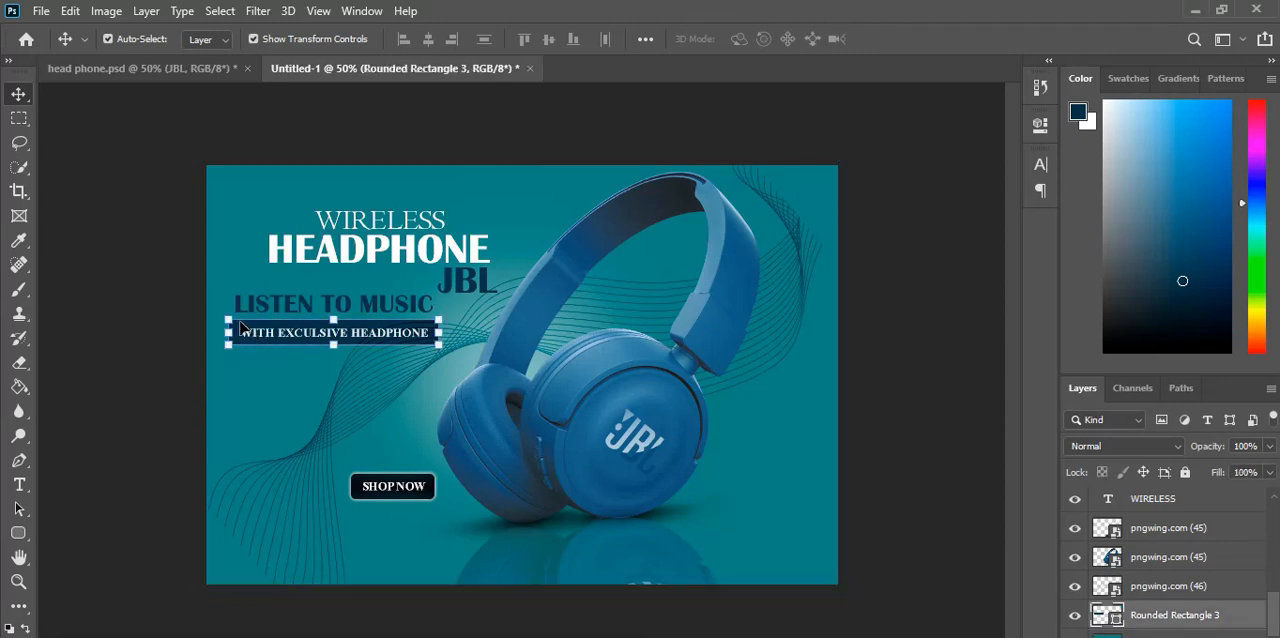
click(276, 340)
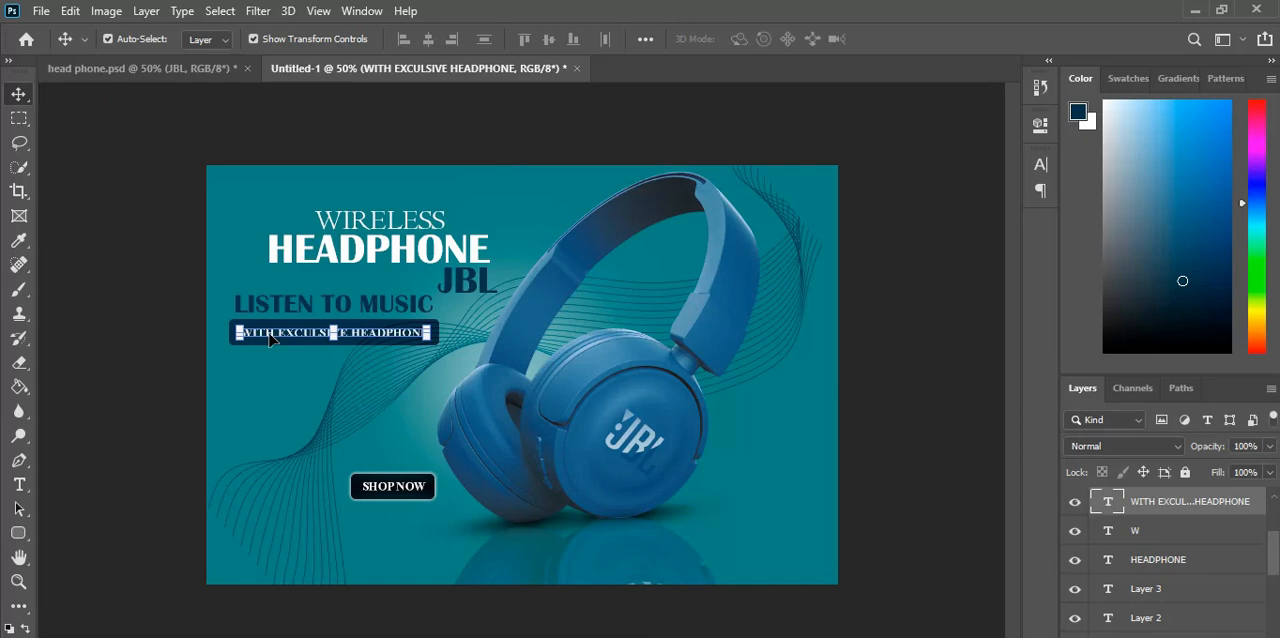
double_click(270, 338)
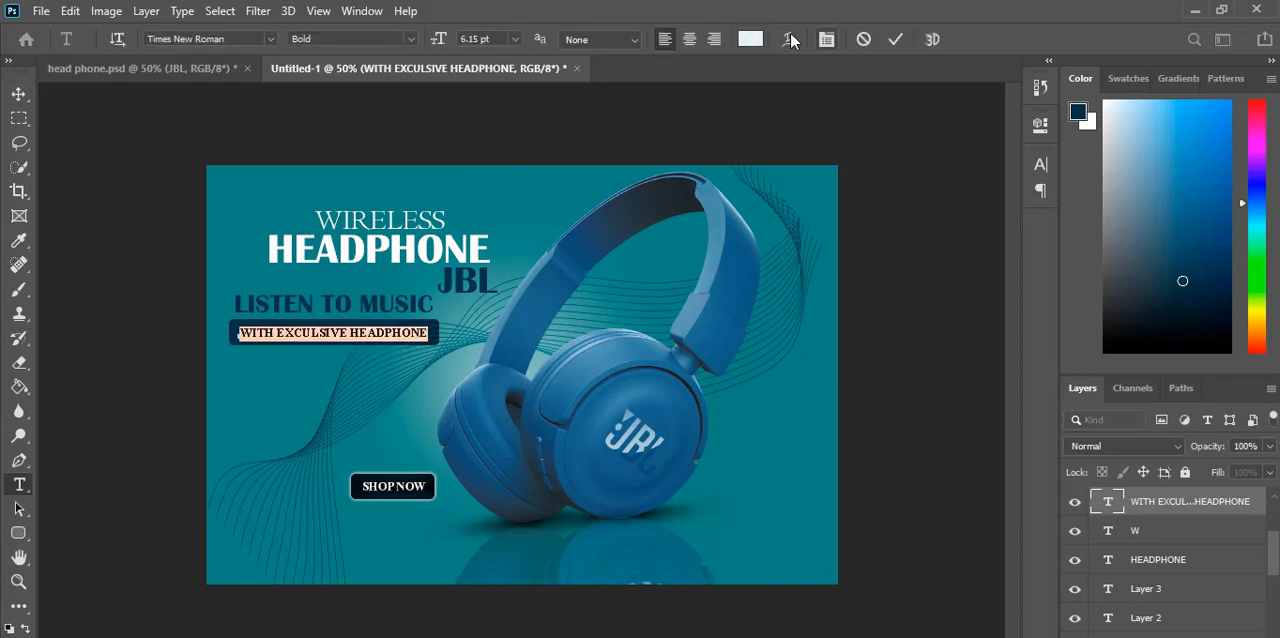
click(749, 40)
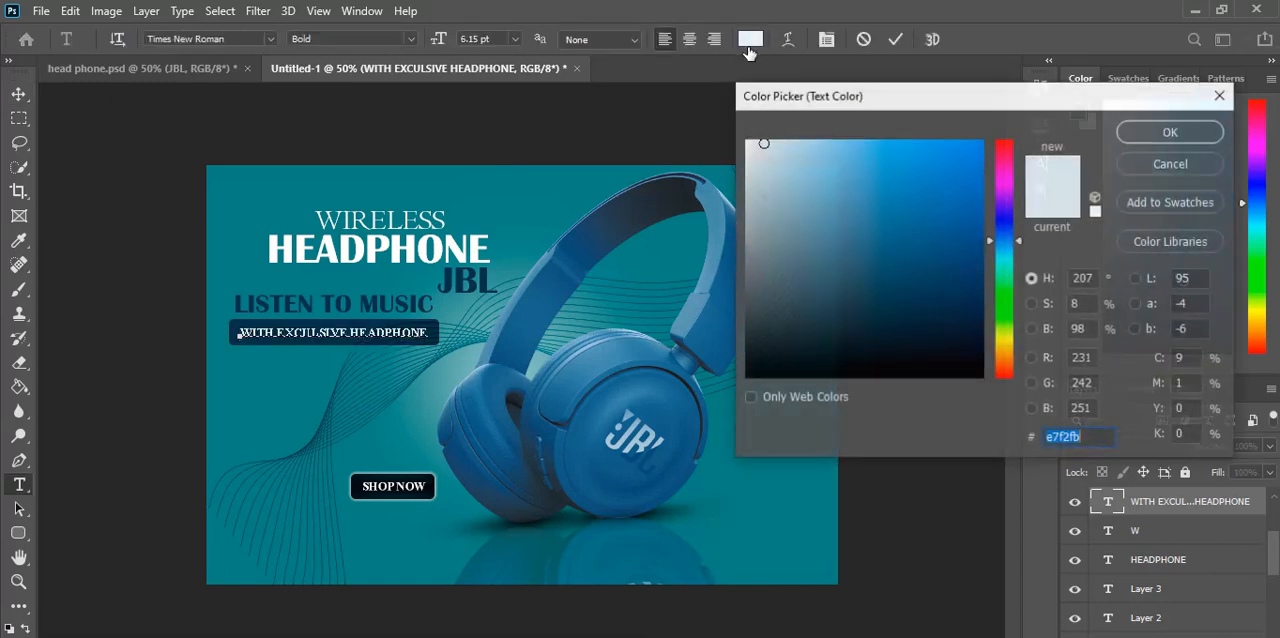
click(775, 148)
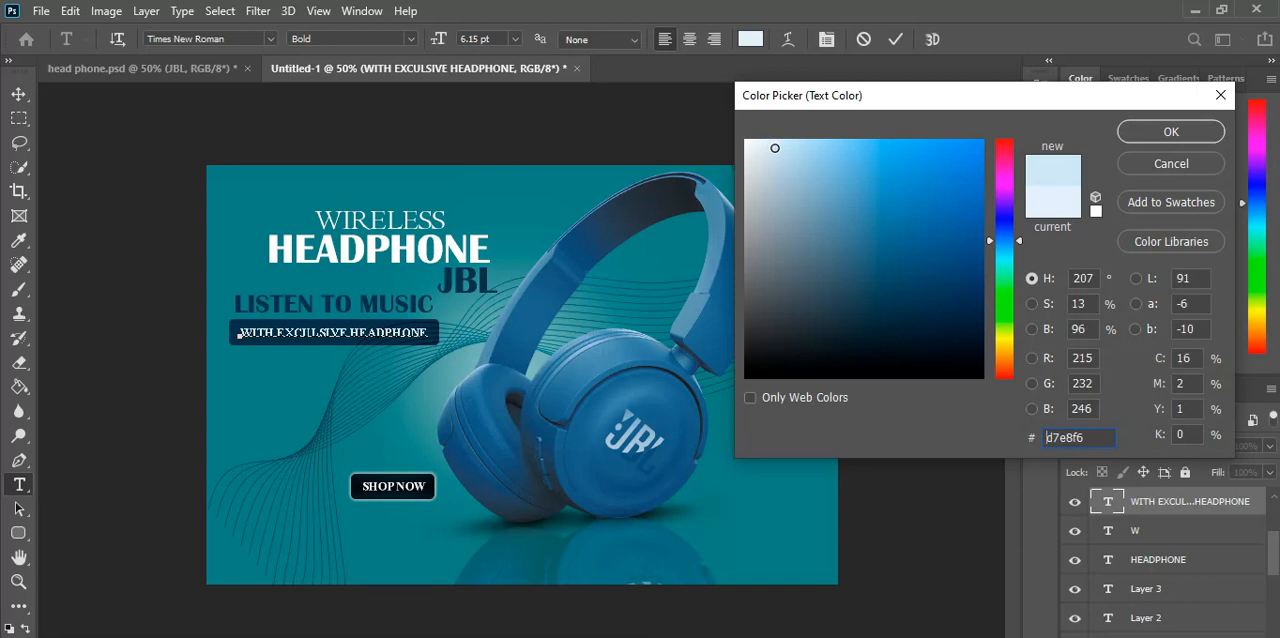
click(1128, 131)
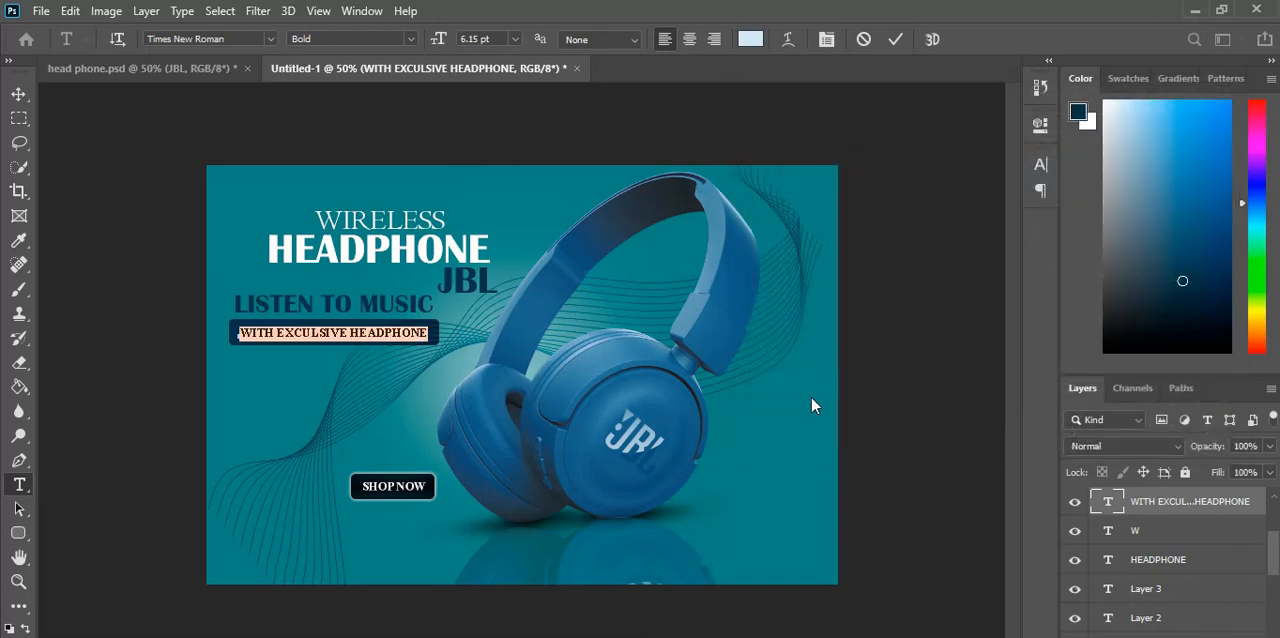
key(ctrl+Return)
key(v)
click(795, 430)
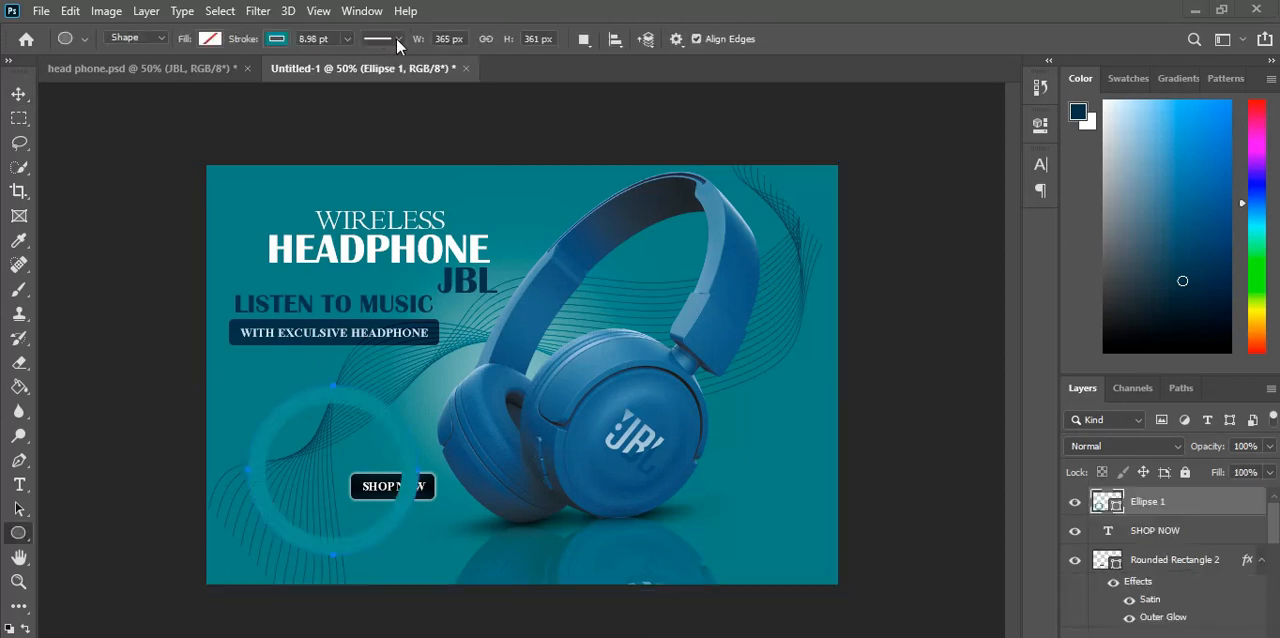
click(398, 39)
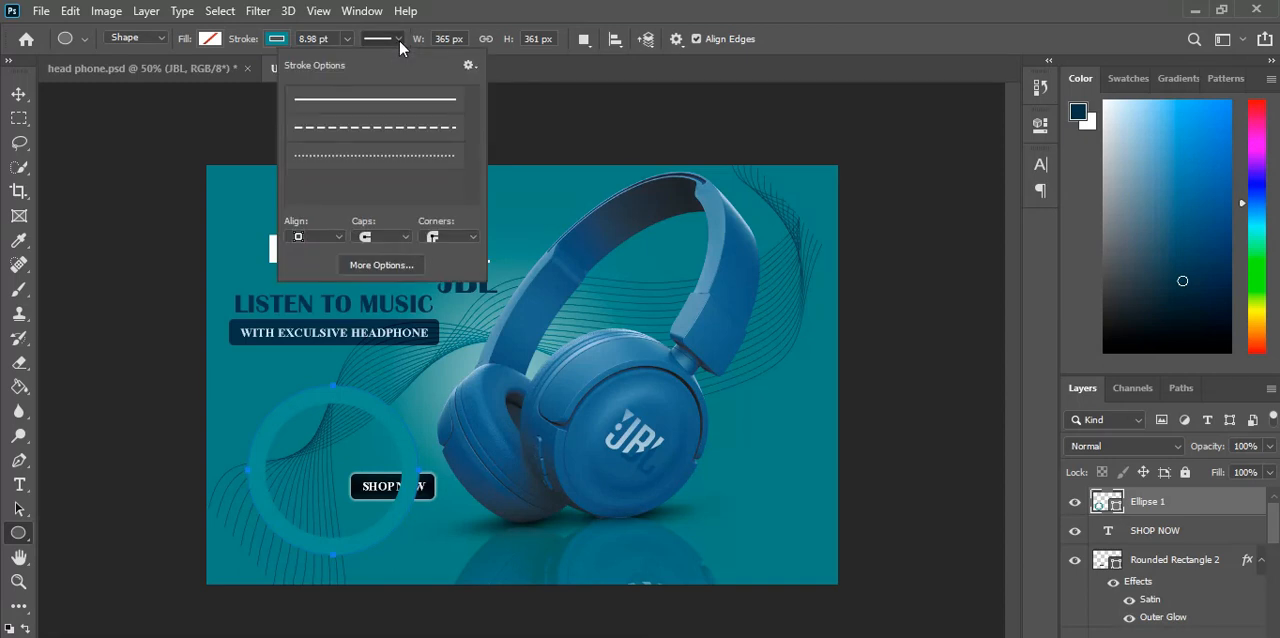
click(399, 40)
click(349, 38)
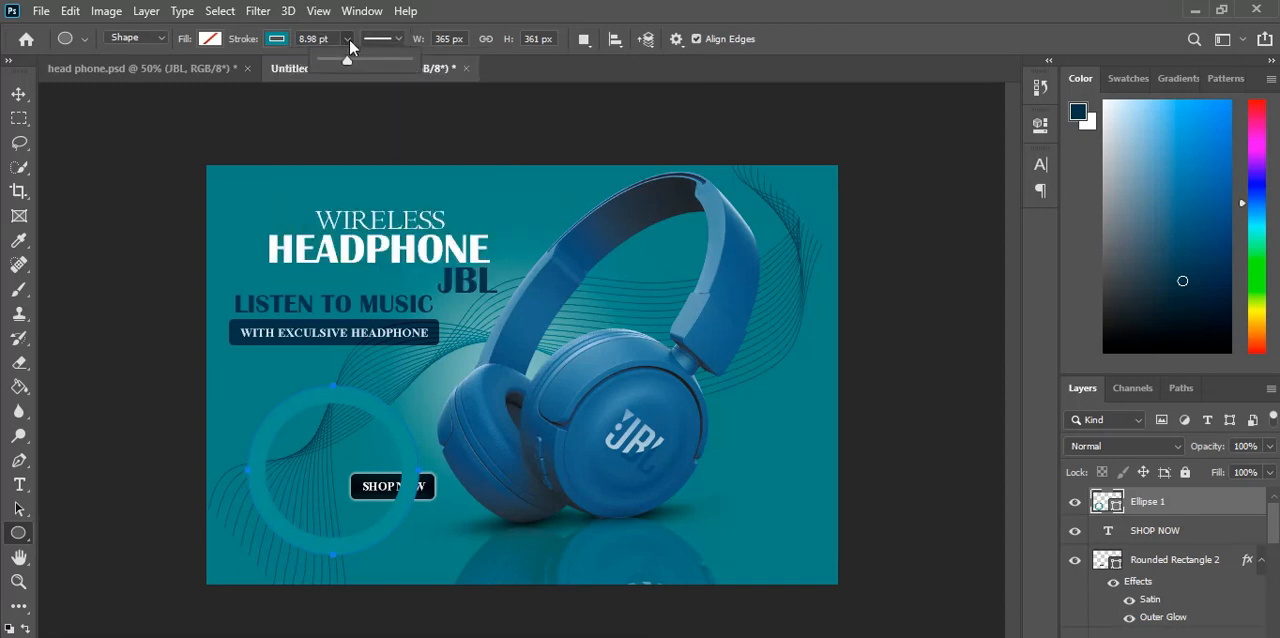
drag(347, 64, 348, 63)
Step: Scale the teal ring to 96.71% and place it partly off the poster's lower-right corner at X 1262 px, Y 815 px
click(19, 94)
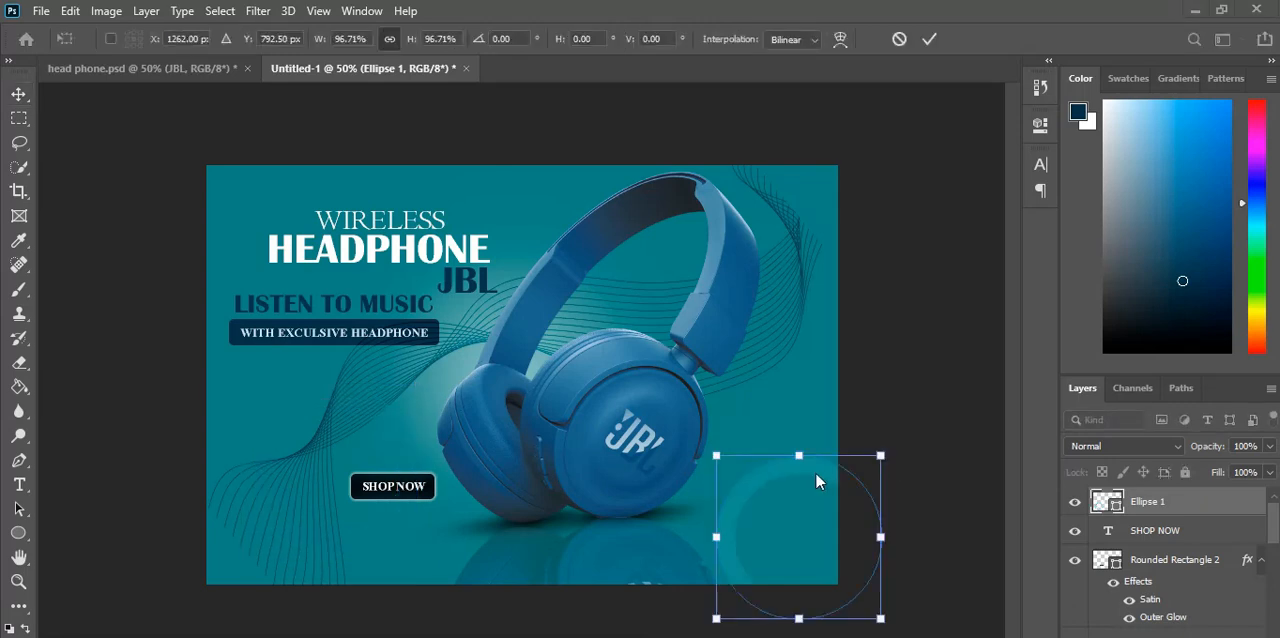
drag(796, 468, 794, 479)
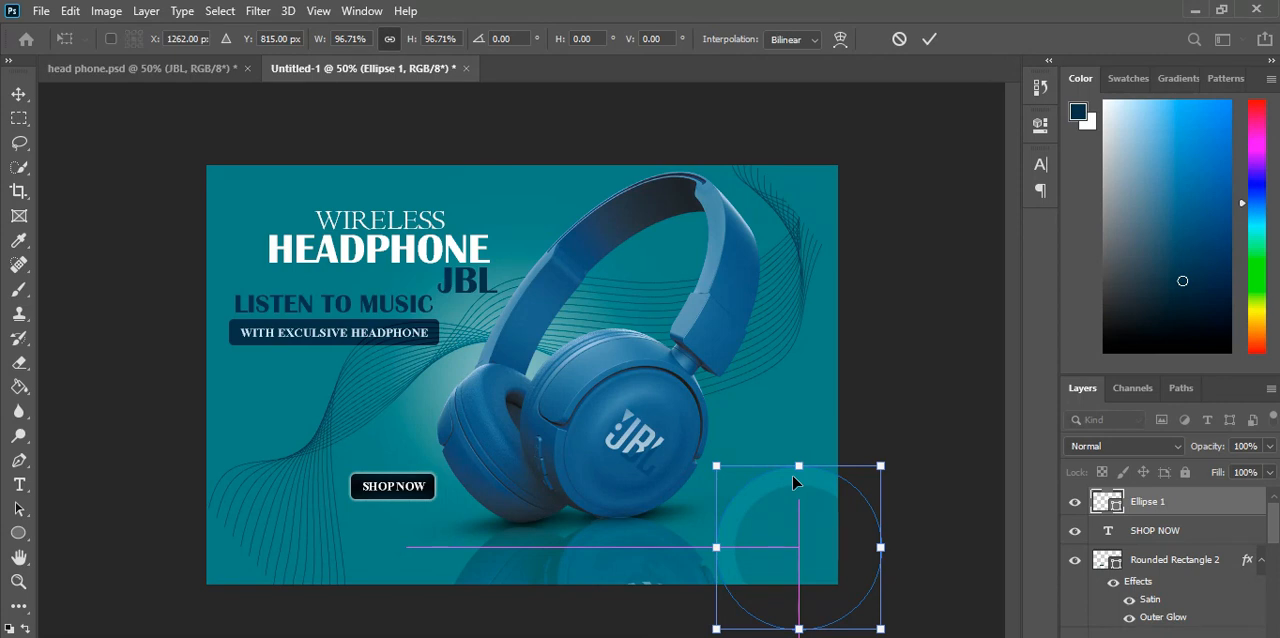
click(929, 39)
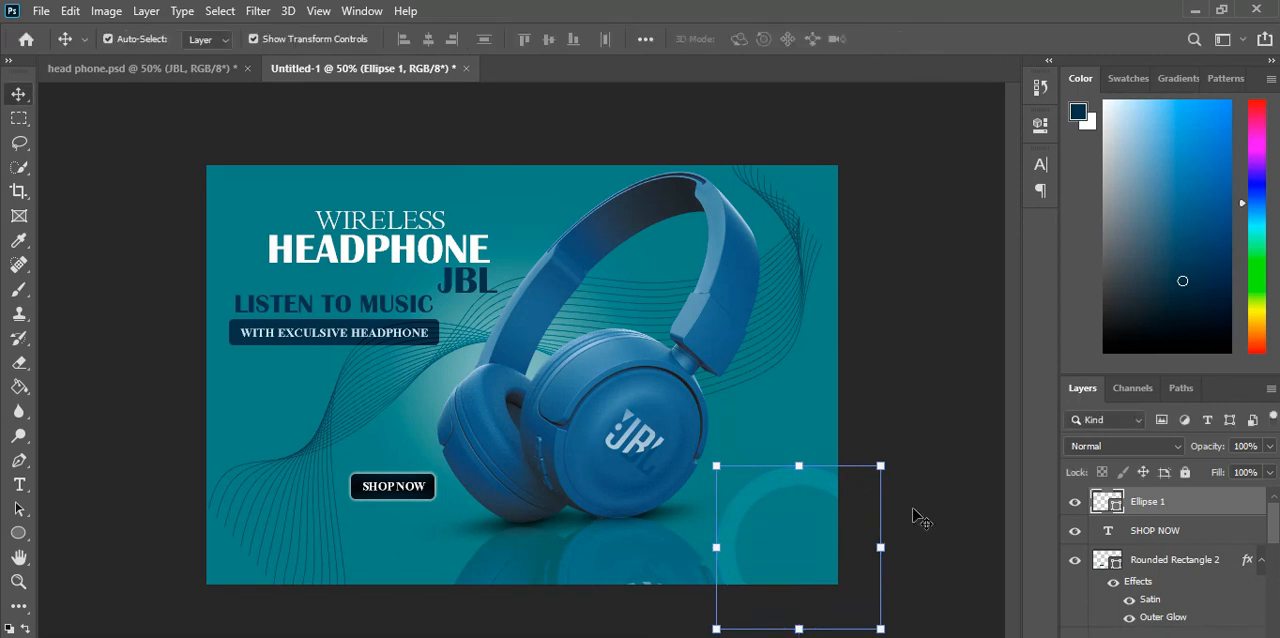
click(885, 514)
click(798, 490)
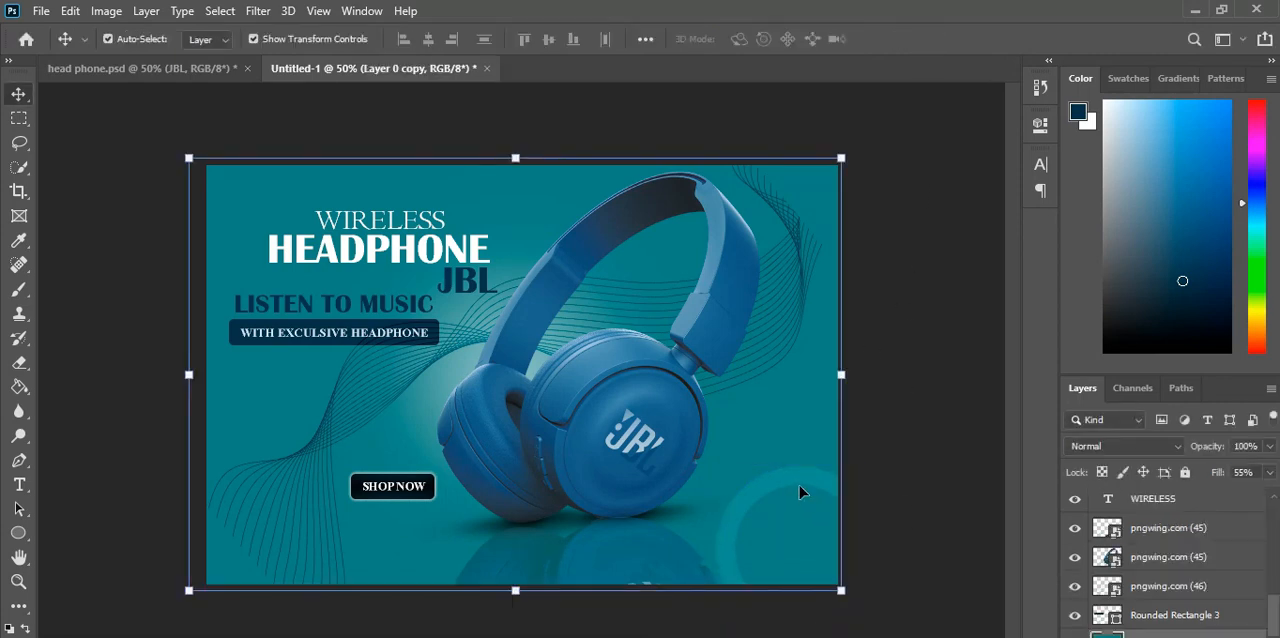
Step: Duplicate the teal ring and place the copy partly off the poster's lower-left corner
click(785, 487)
key(ctrl+c)
key(ctrl+v)
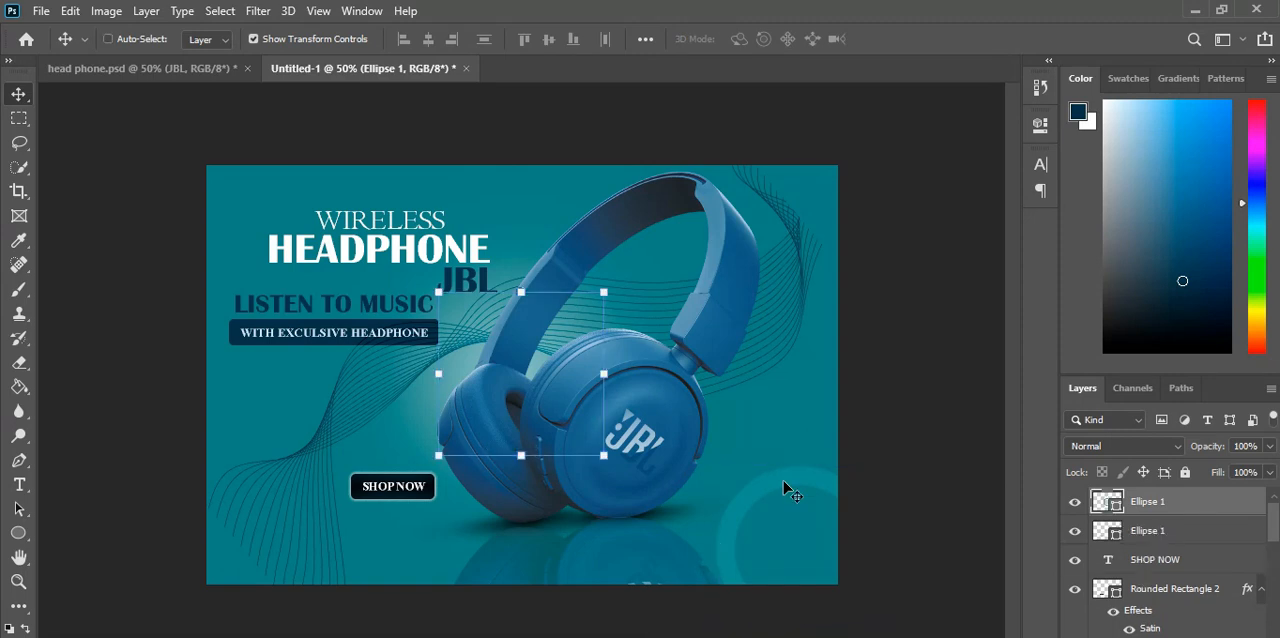
drag(583, 346, 306, 520)
click(894, 571)
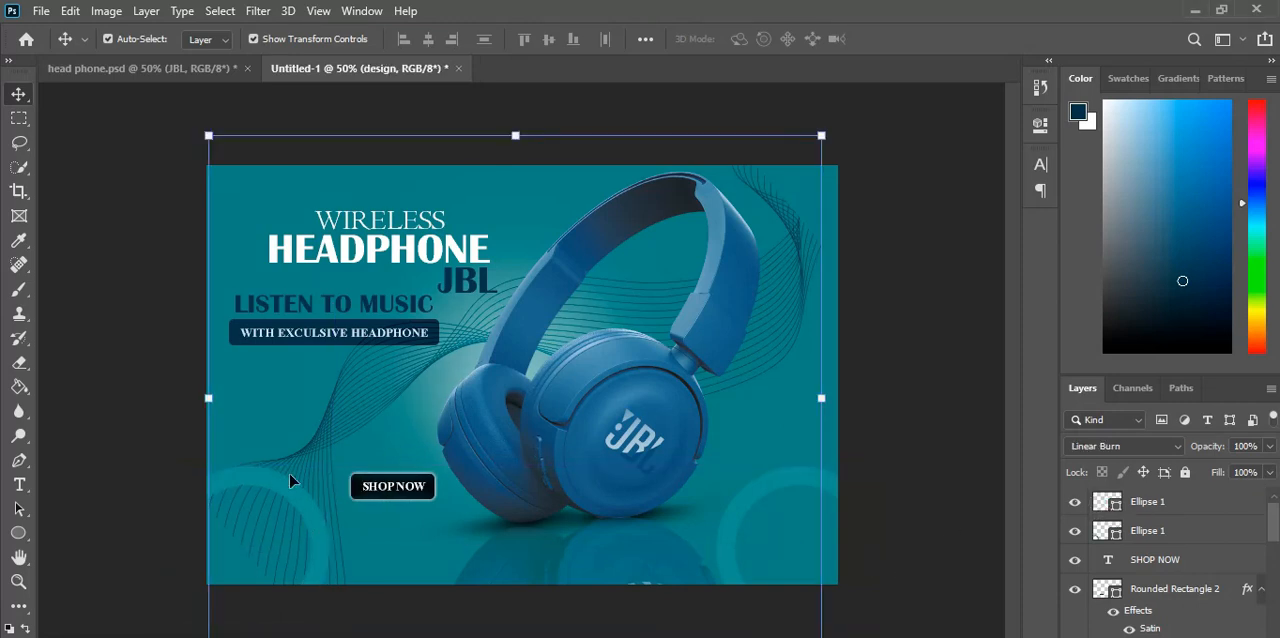
click(968, 598)
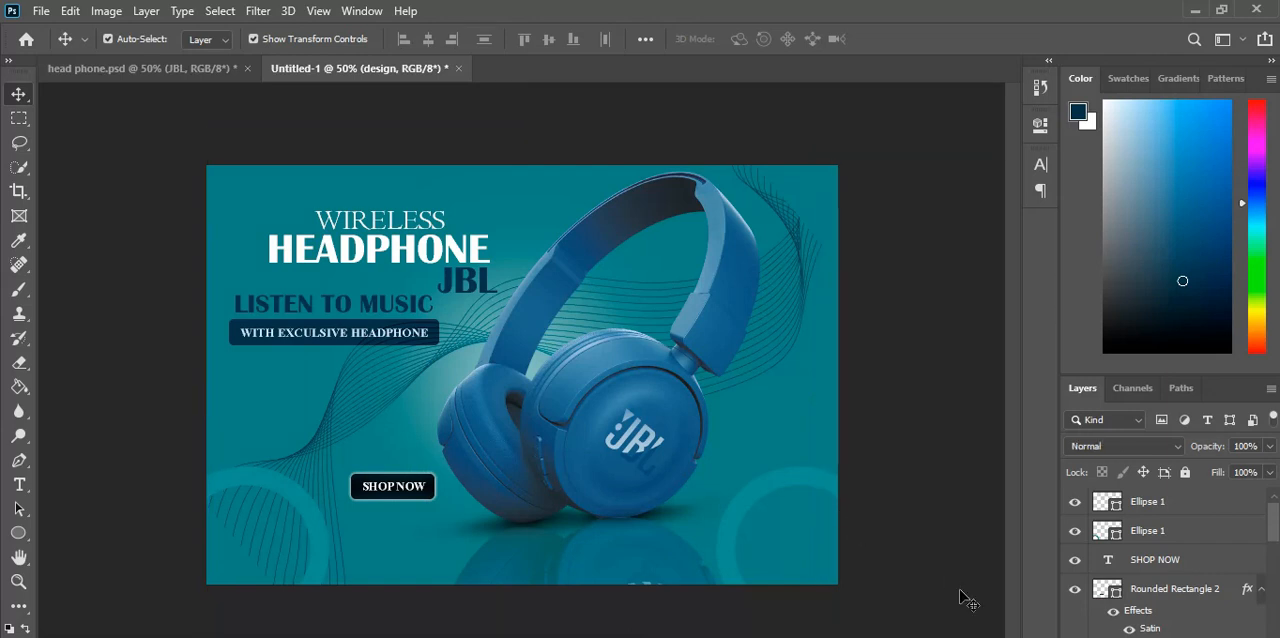
Step: Reorder the lower-left ring's layer so it sits beneath the wavy-line design layer and above Rounded Rectangle 3
click(314, 523)
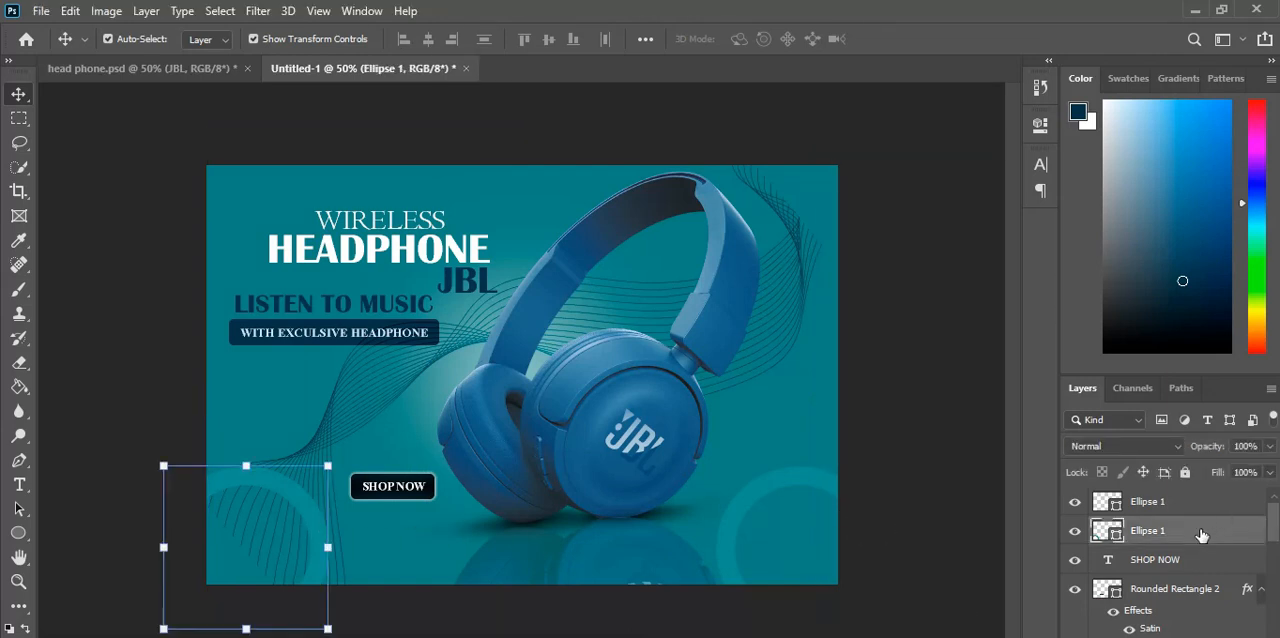
scroll(1186, 605, down, 3)
scroll(1165, 560, down, 3)
scroll(1165, 560, down, 5)
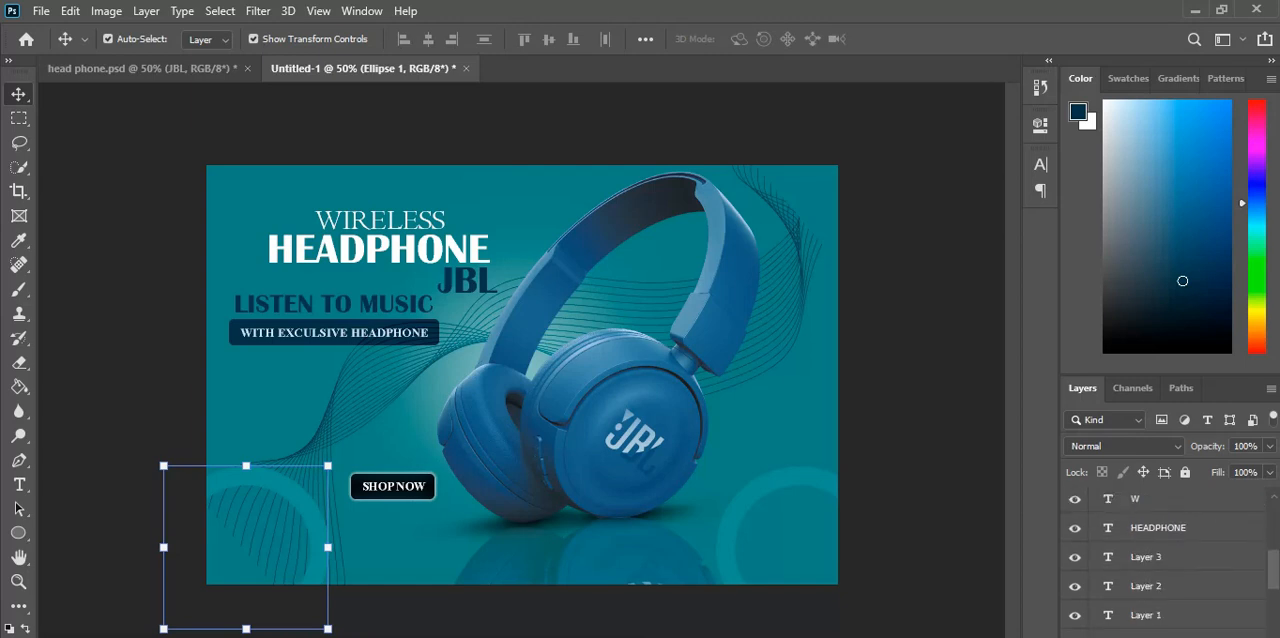
drag(1150, 636, 1152, 580)
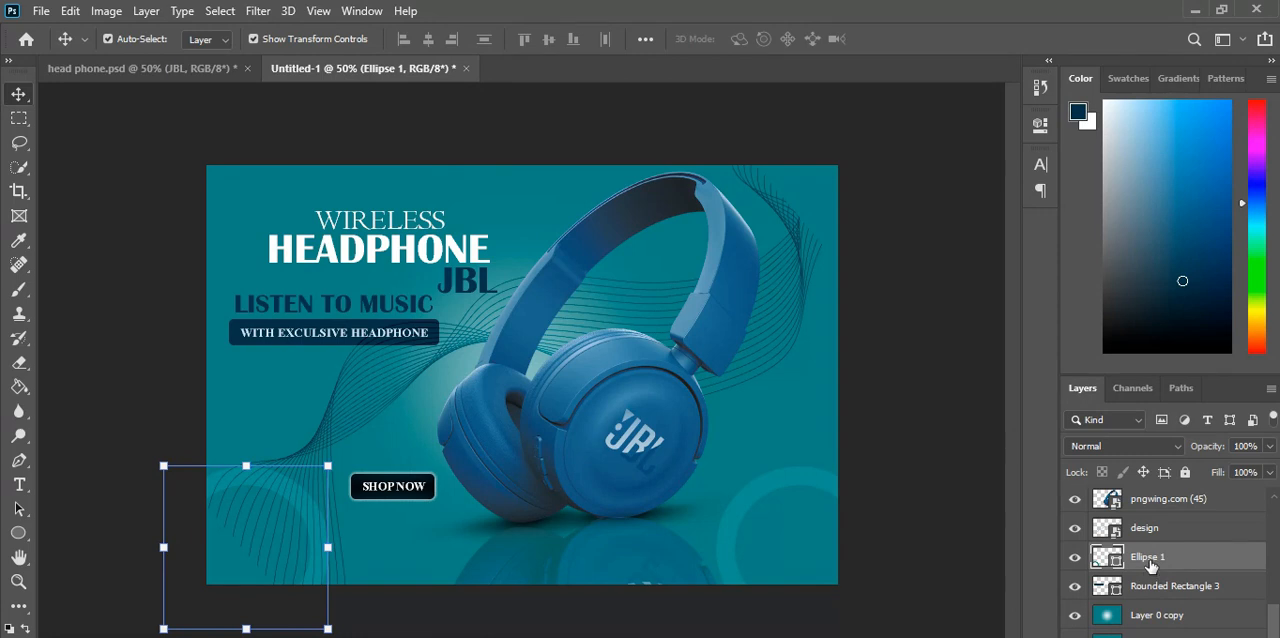
drag(1150, 556, 1149, 528)
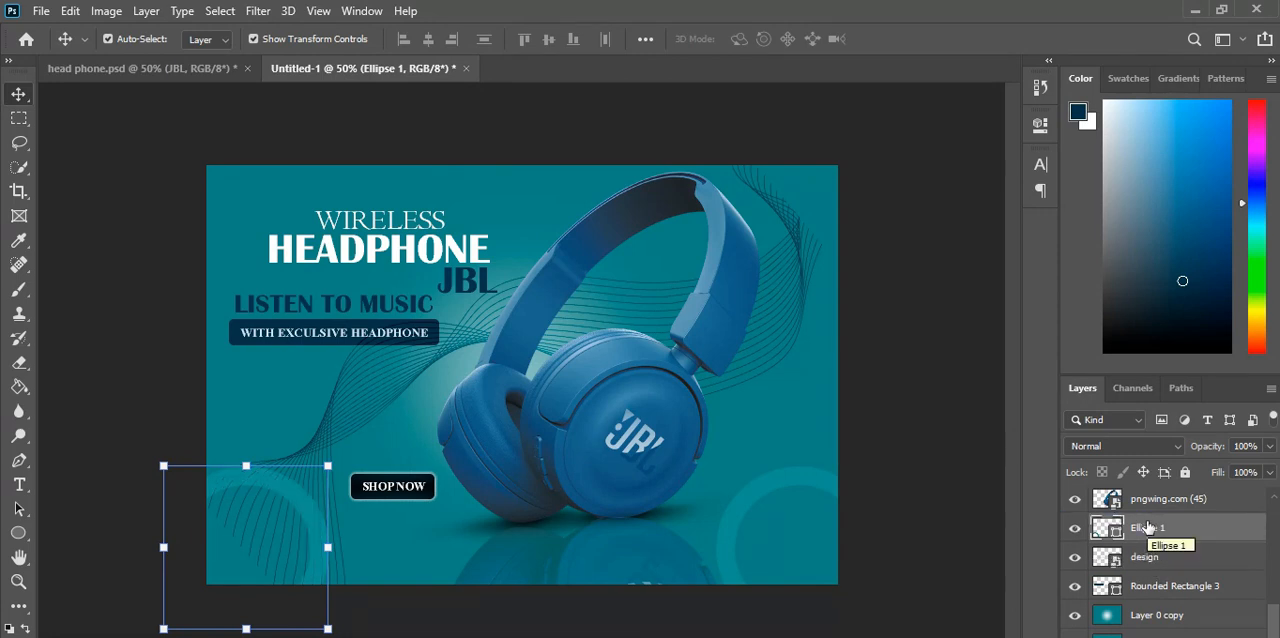
drag(1149, 574, 1149, 572)
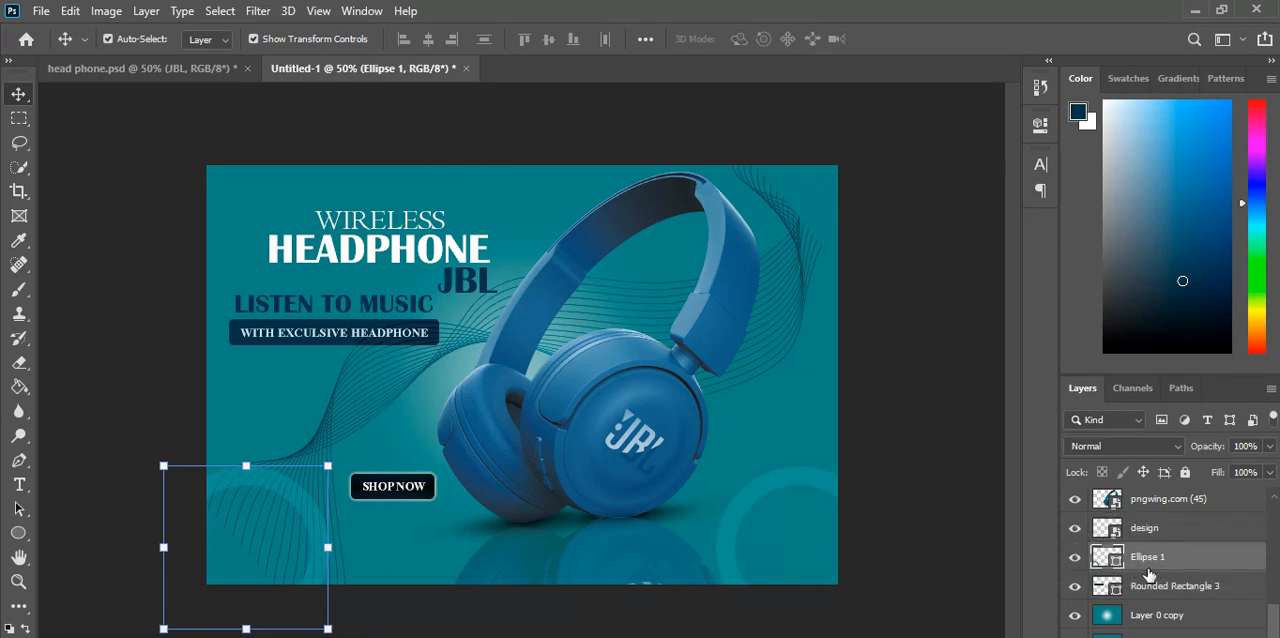
click(358, 543)
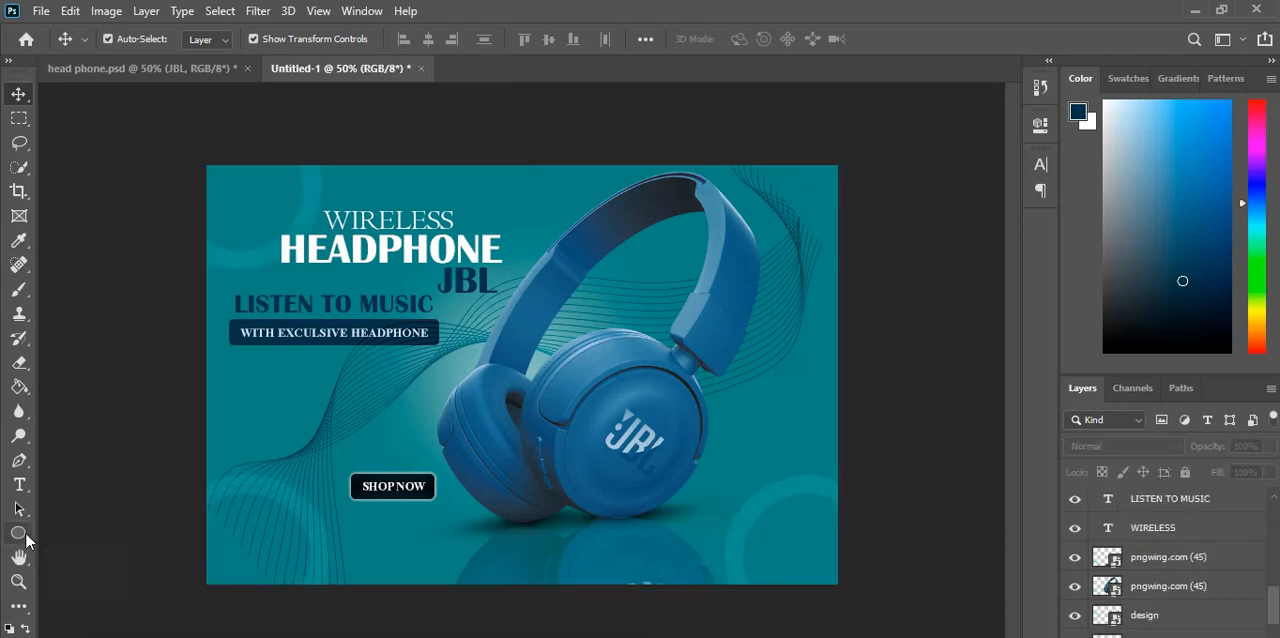
Step: Draw a filled ellipse about 209 by 217 px to the right of the headphone's ear cup
click(25, 531)
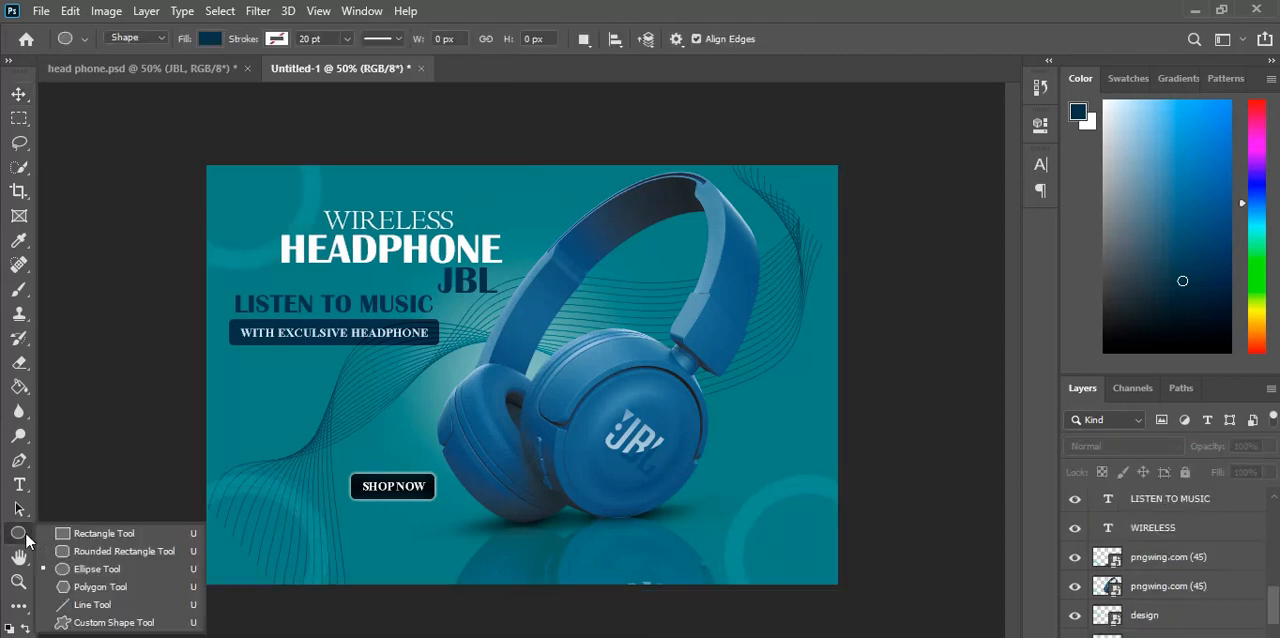
click(67, 567)
drag(731, 413, 830, 514)
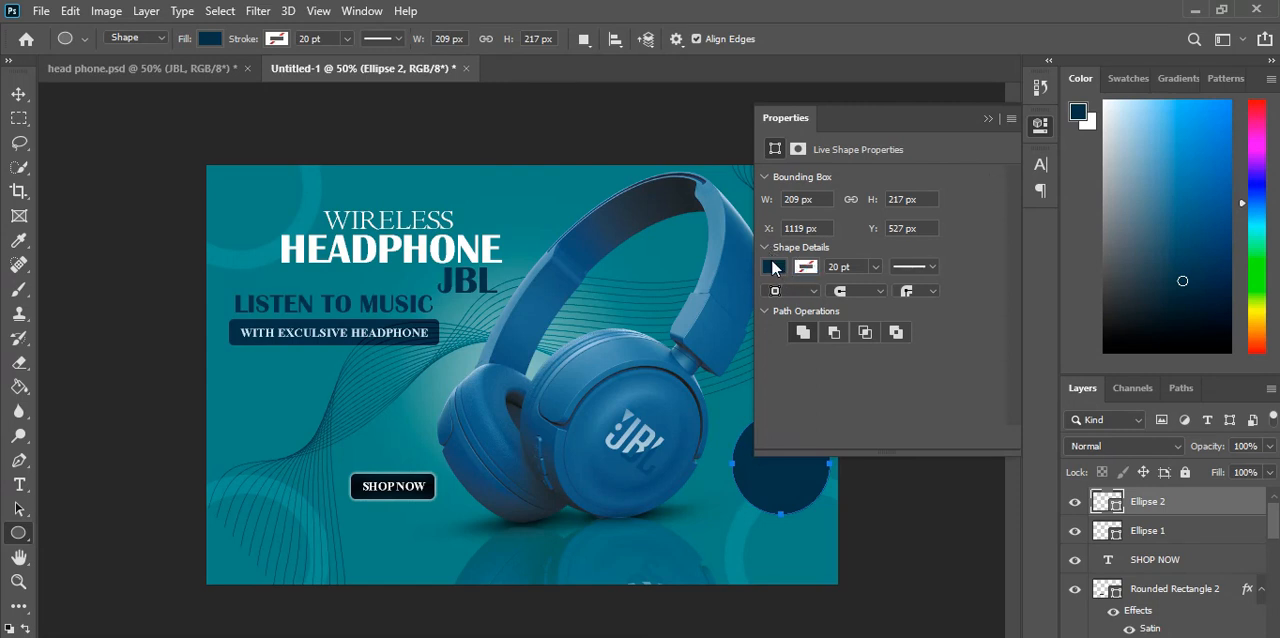
Step: Change the new ellipse's fill from navy to a medium blue and close its shape properties
click(773, 268)
click(773, 268)
click(1175, 186)
click(772, 270)
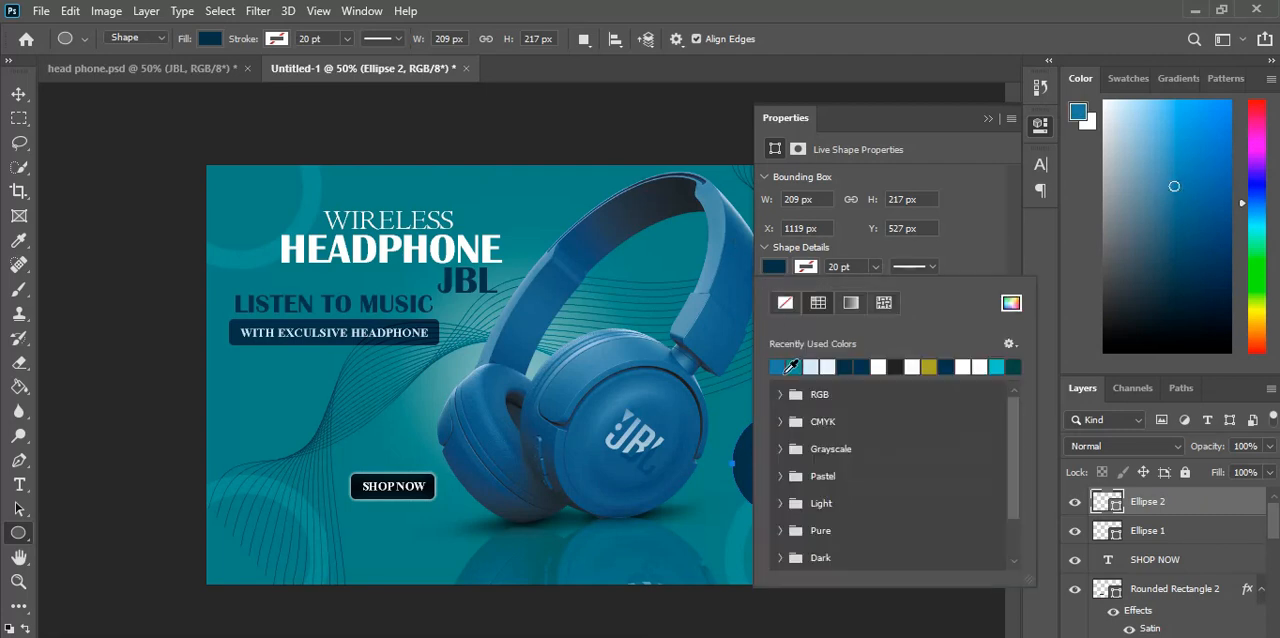
click(784, 367)
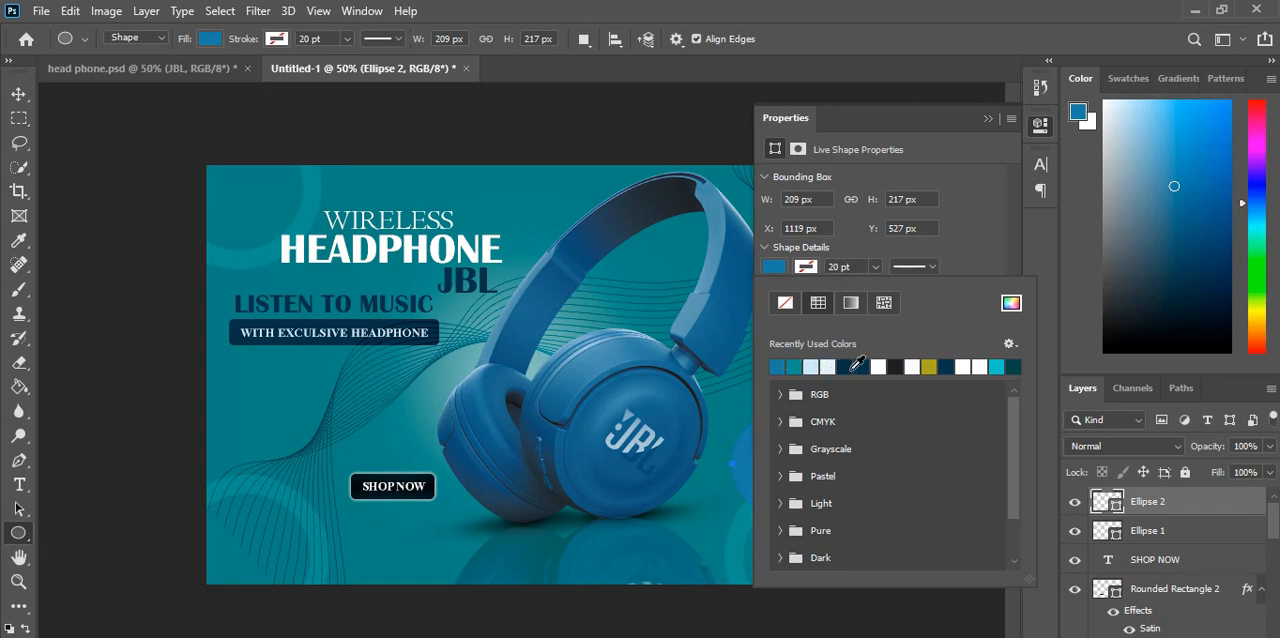
click(700, 303)
click(700, 303)
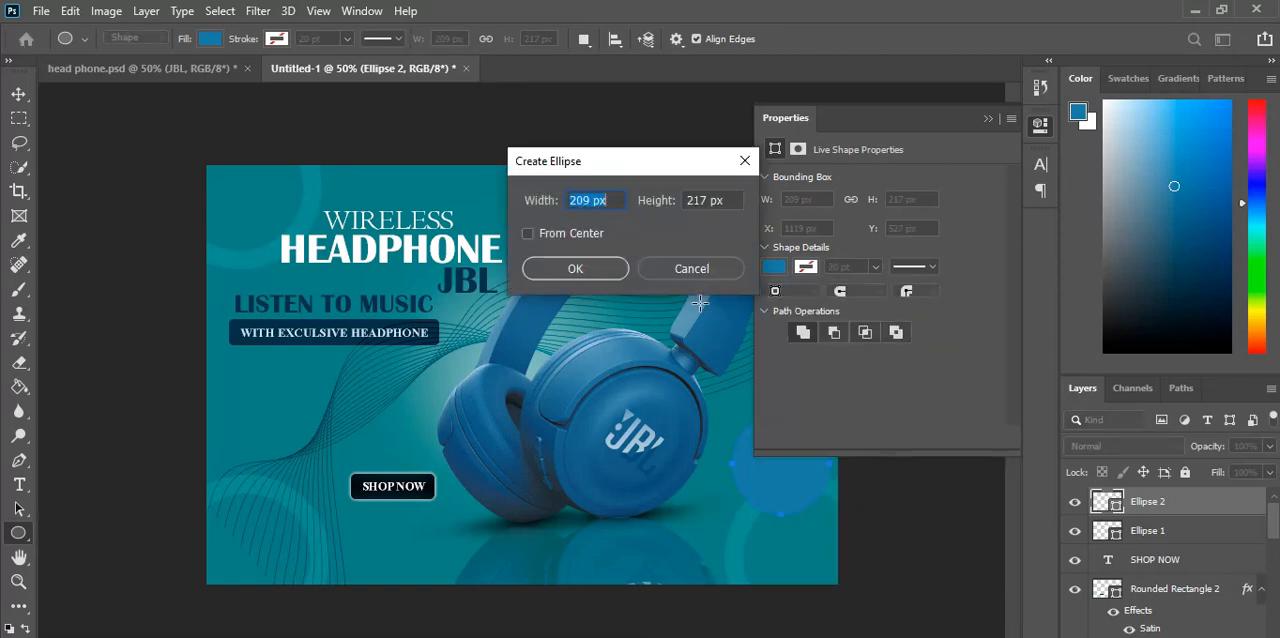
click(691, 269)
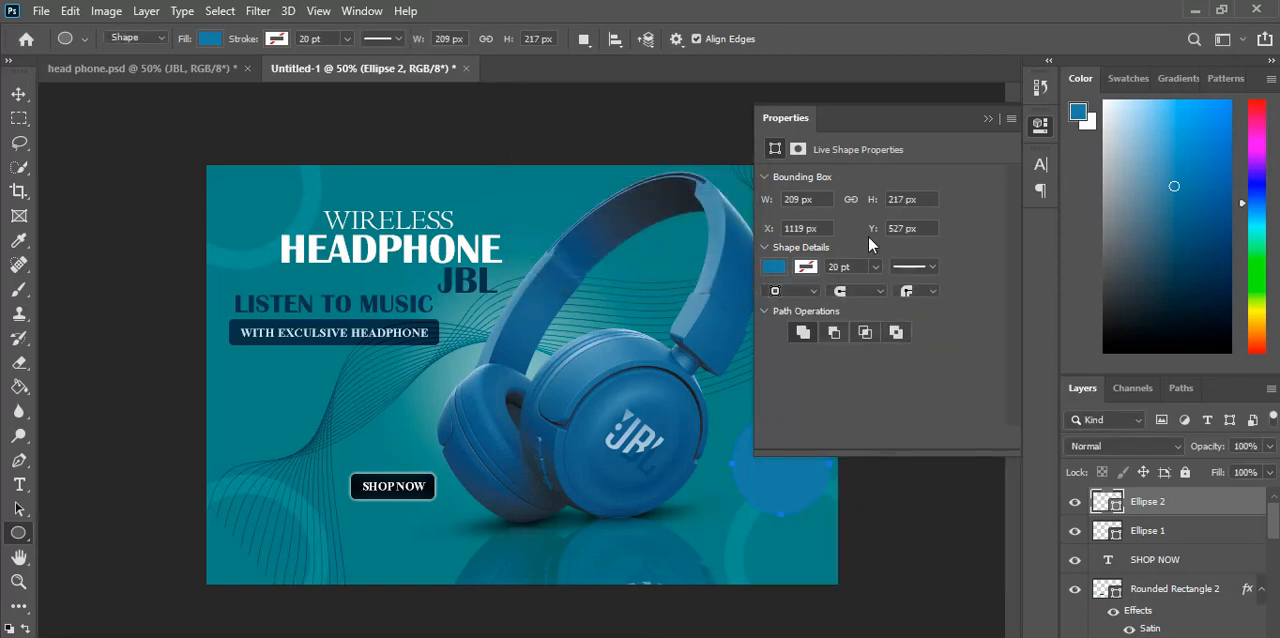
click(775, 267)
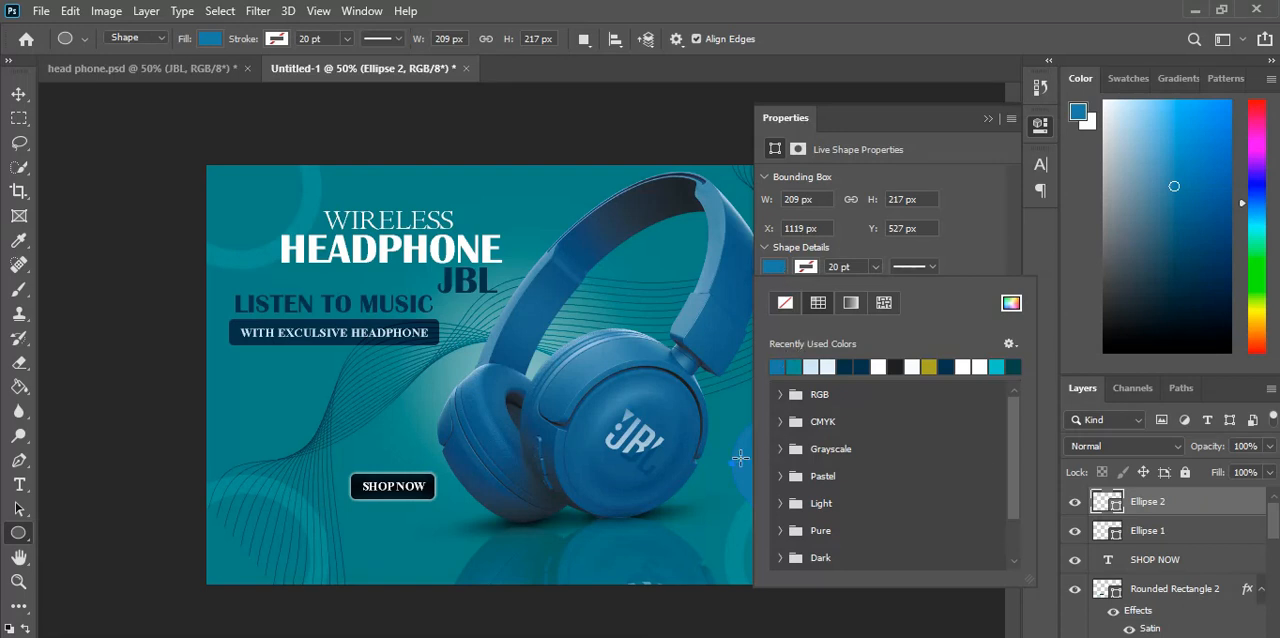
click(992, 119)
click(988, 119)
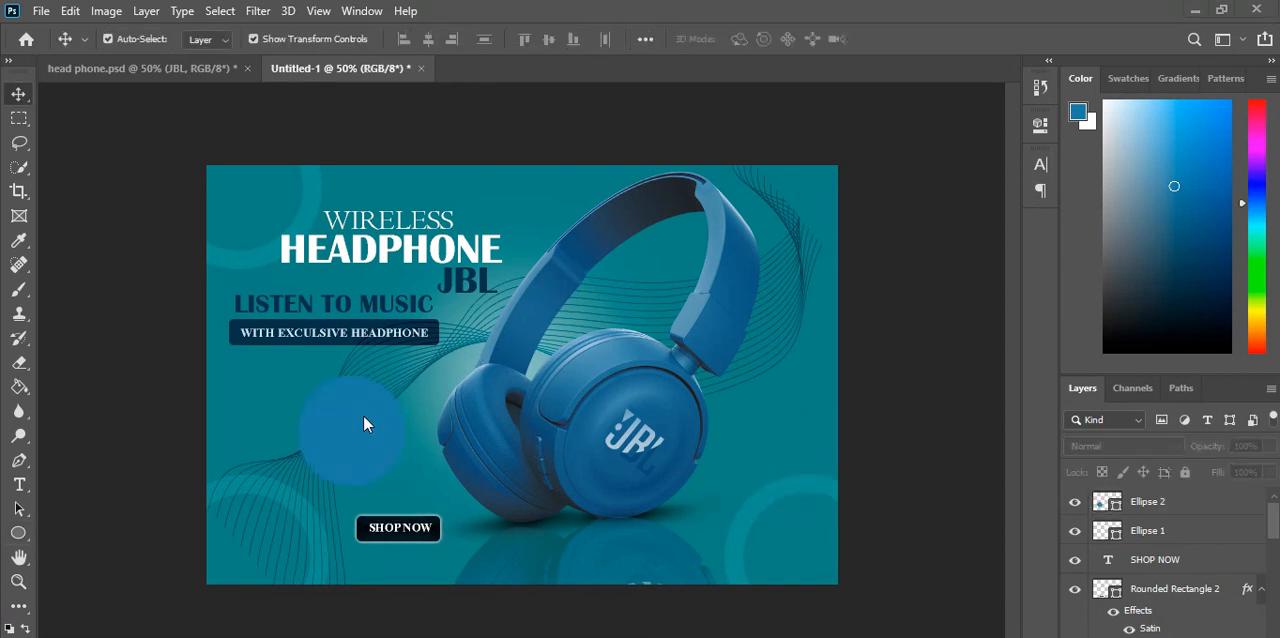
Step: Adjust the blue circle's position below the tagline bar and set its blend mode to Multiply
mouse_move(365, 423)
mouse_down()
mouse_move(410, 440)
mouse_move(357, 421)
mouse_up()
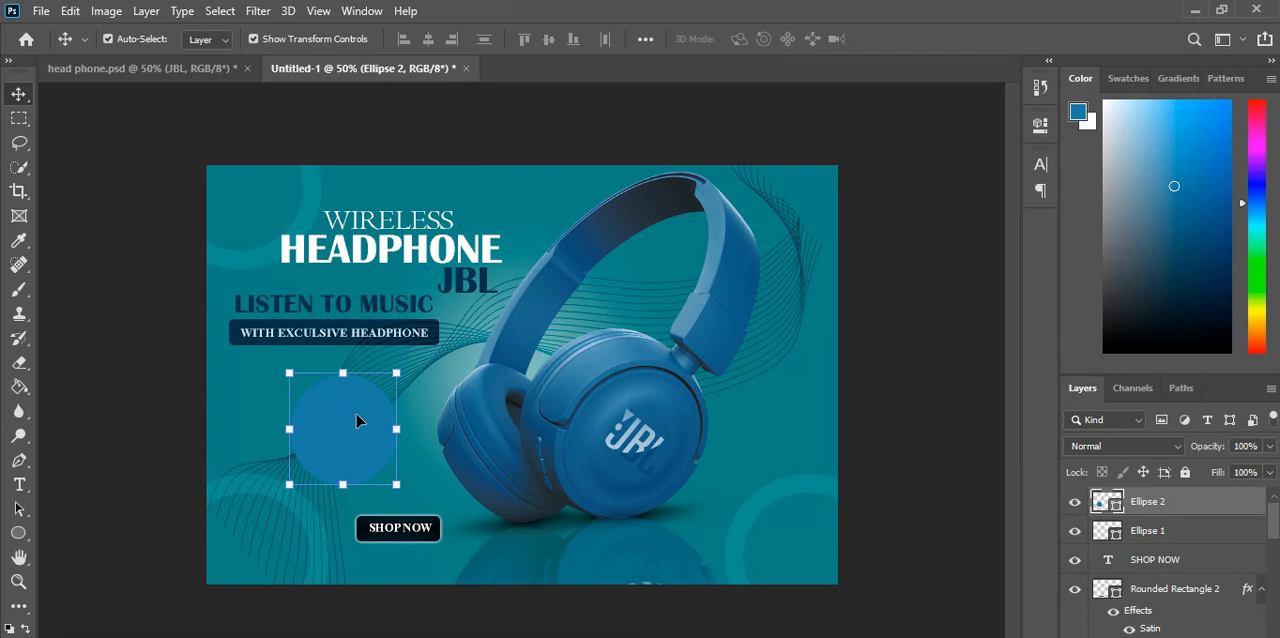
click(1170, 449)
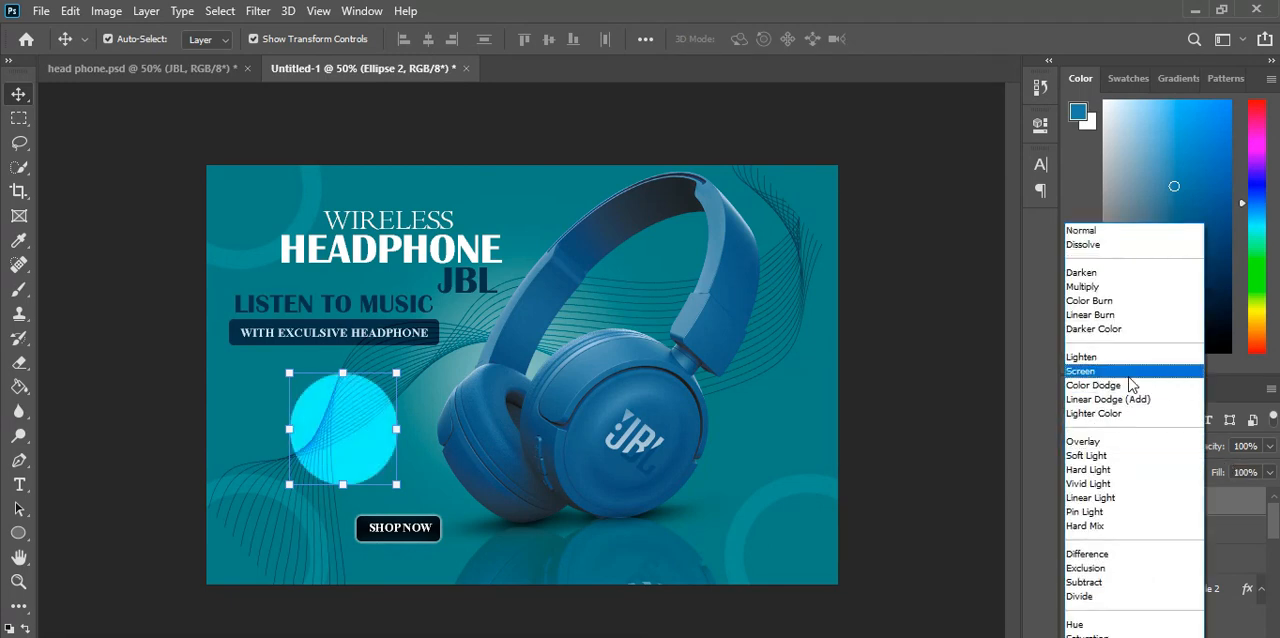
click(1083, 286)
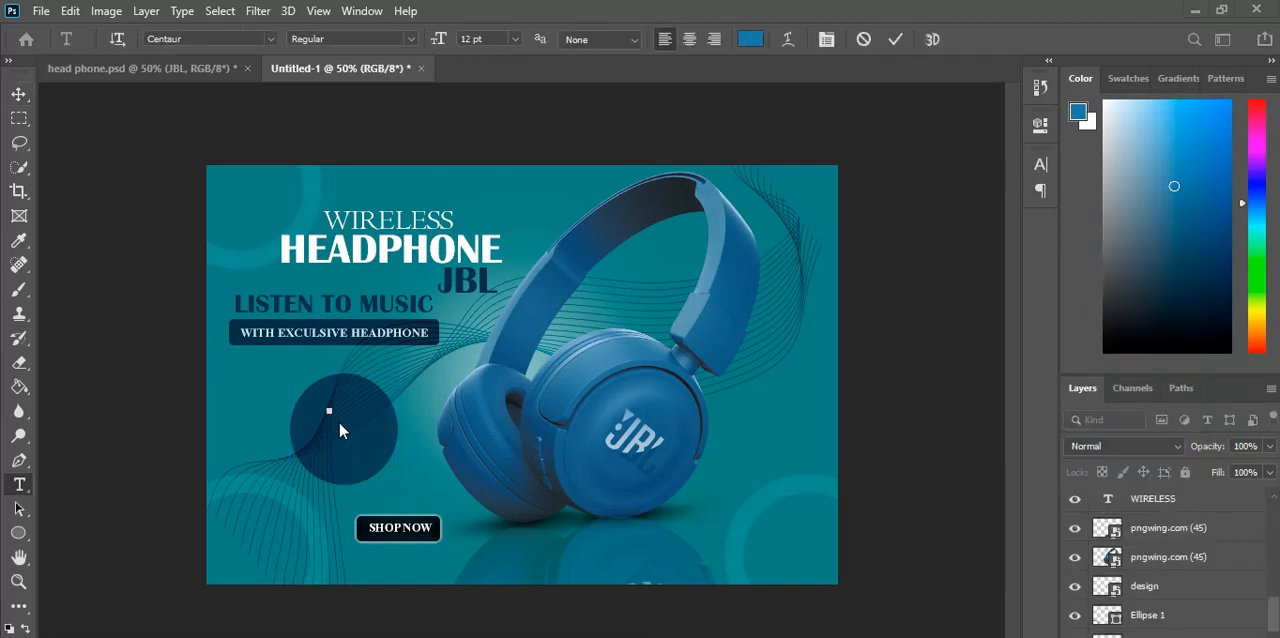
Step: Add the text 50 % on the dark circle in pale blue #e3f0fa
click(751, 41)
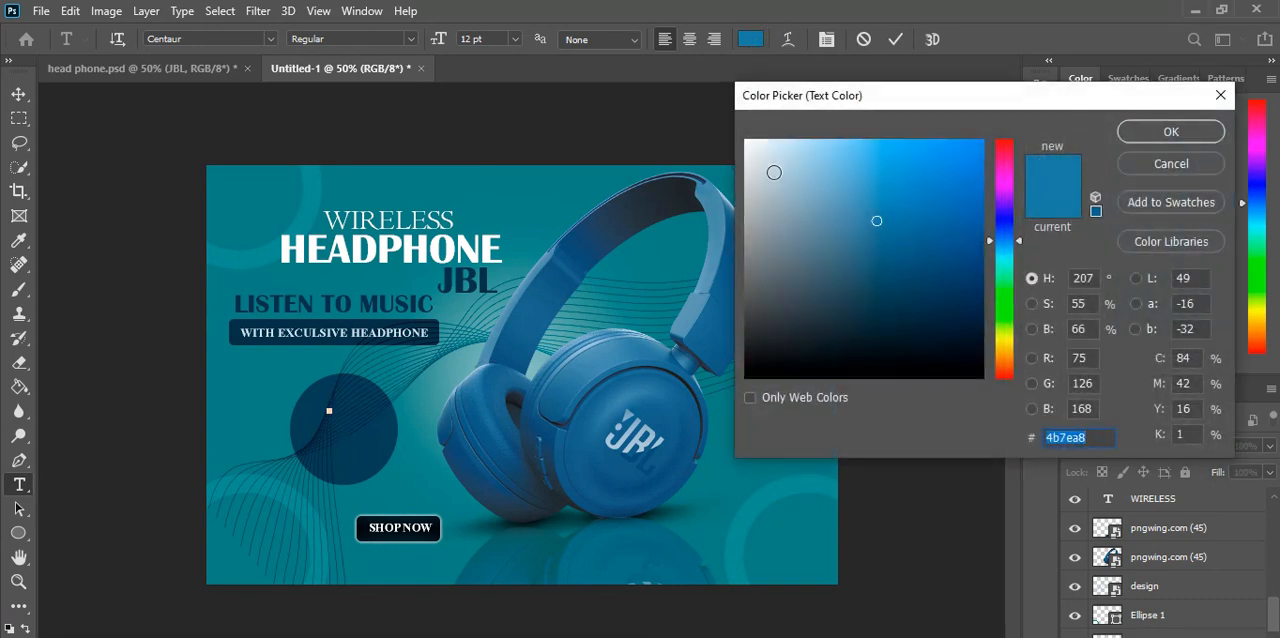
click(766, 145)
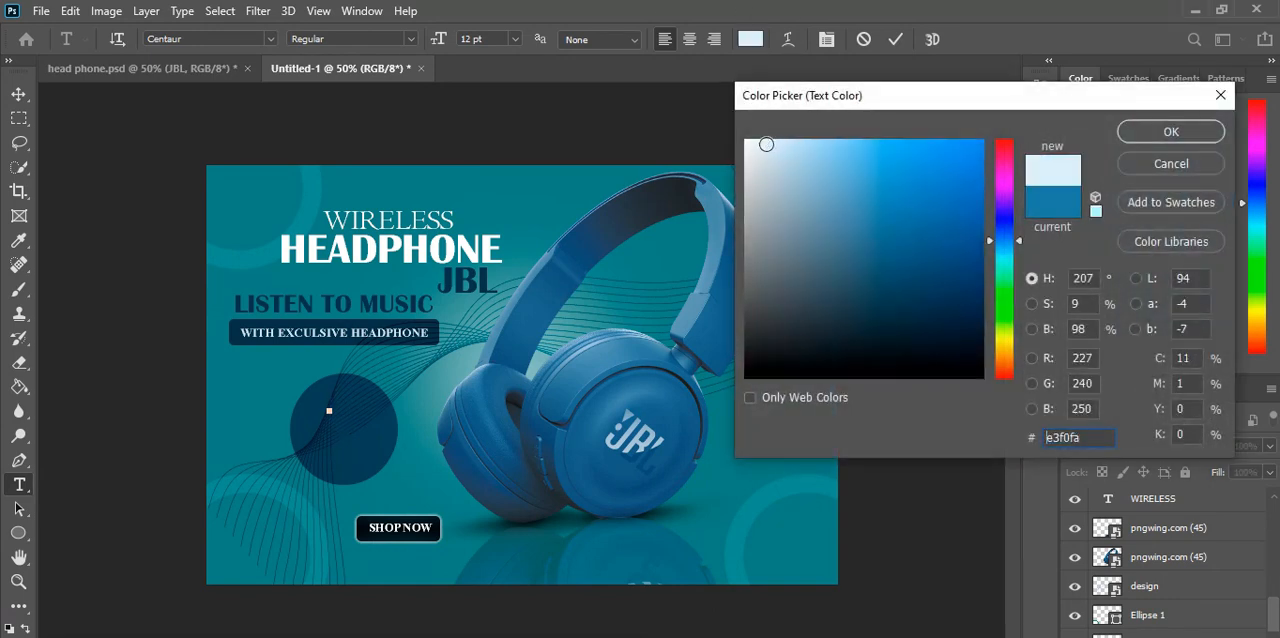
click(1188, 131)
text(50)
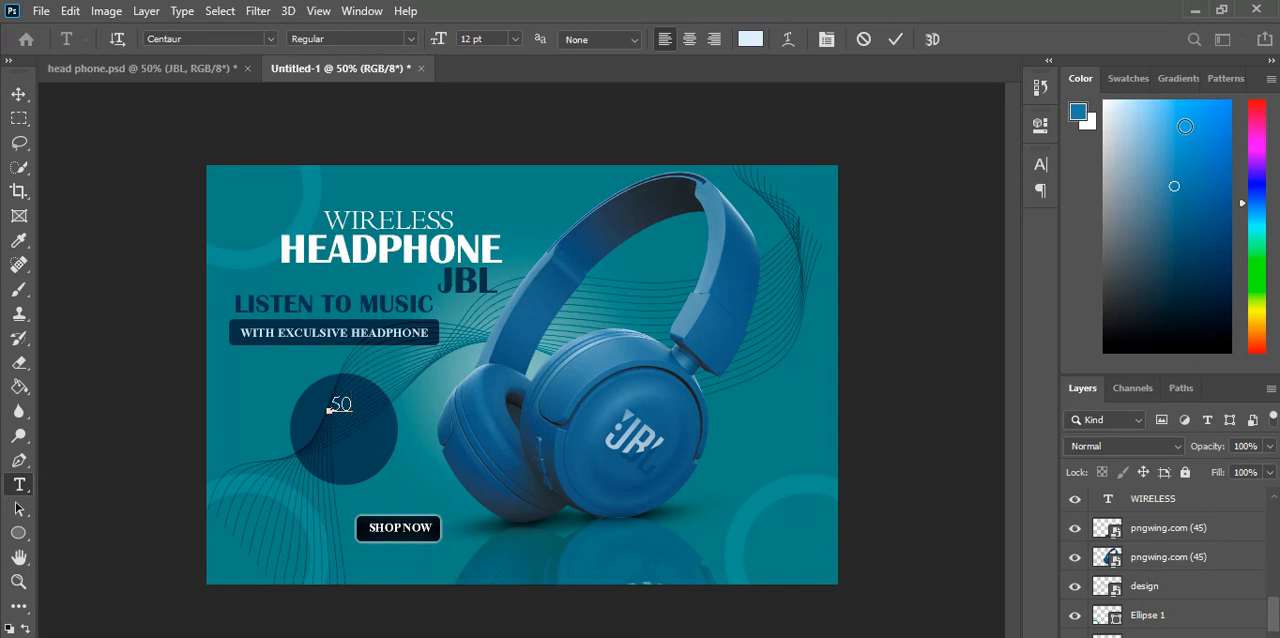
text(%)
click(18, 93)
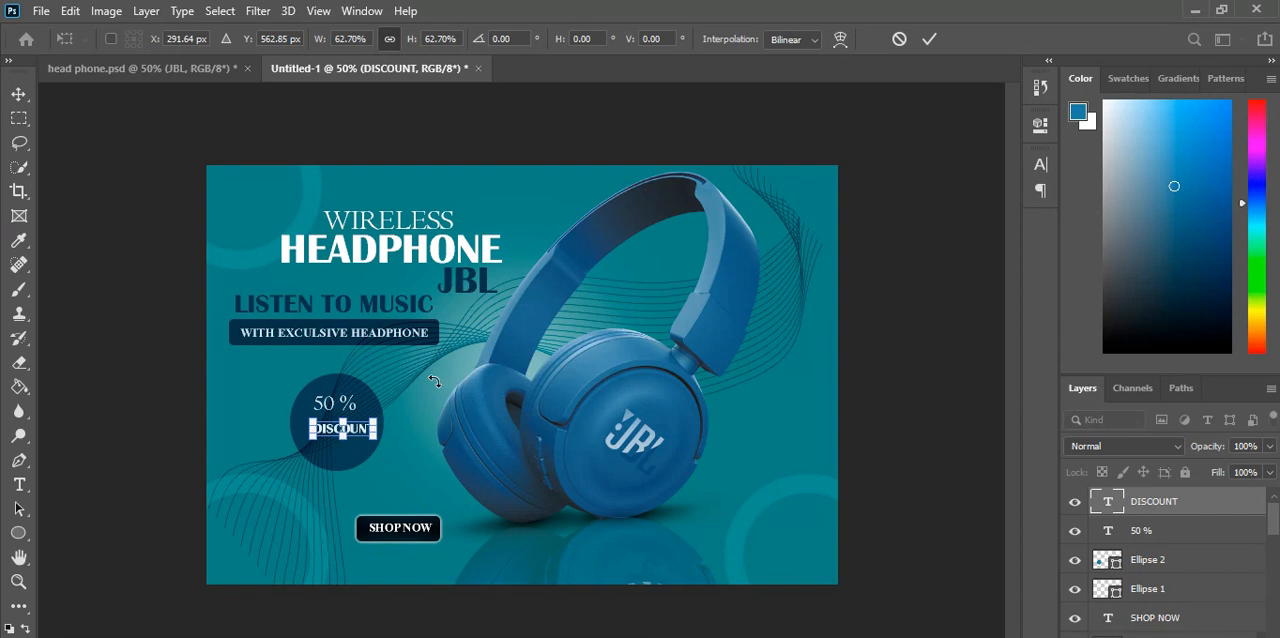
Step: Apply the 62.70% scaling to the DISCOUNT text, position it below 50 % in the circle, and select the 50 % text
click(926, 44)
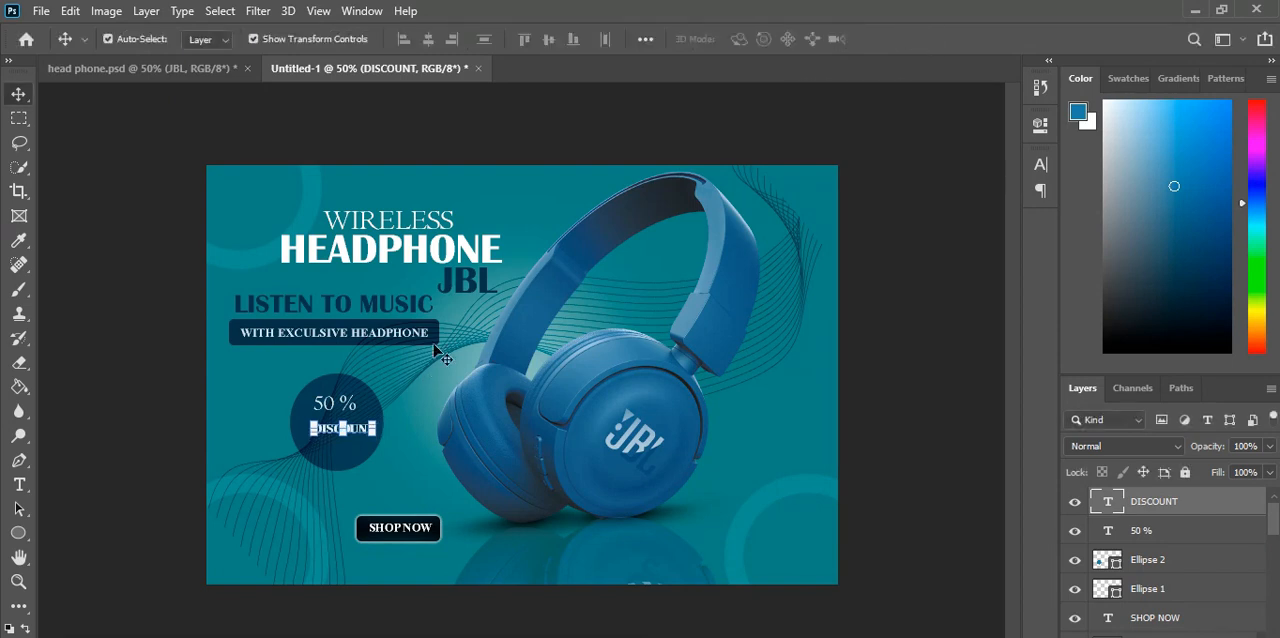
click(407, 406)
drag(370, 438, 364, 440)
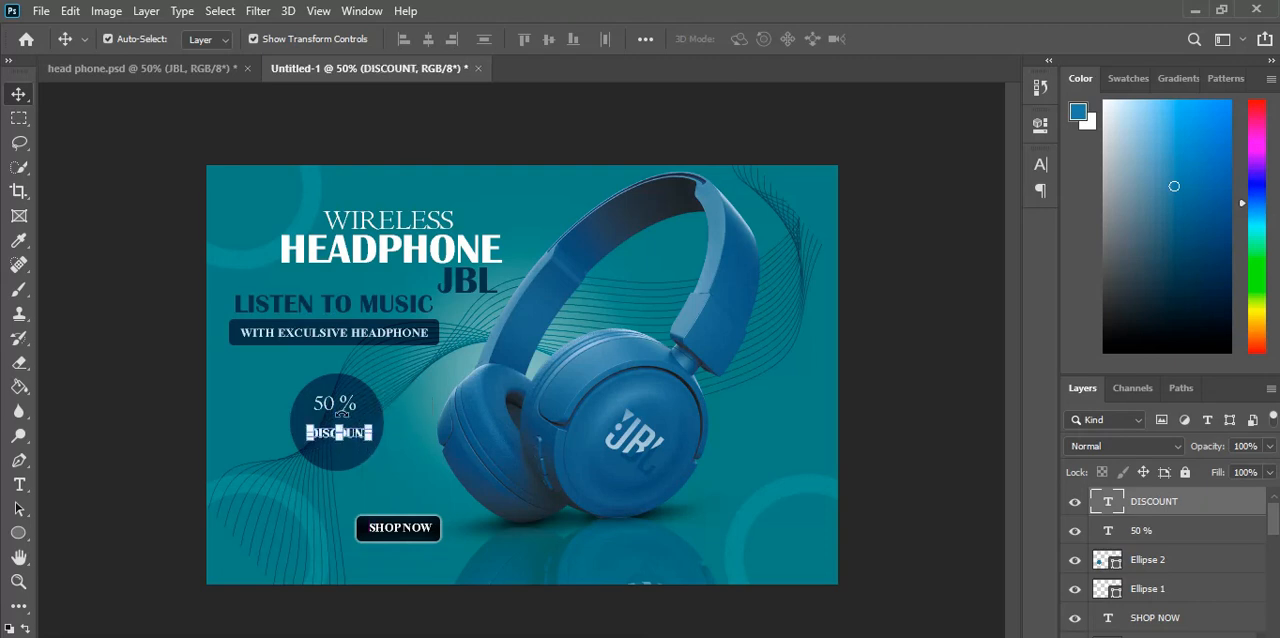
click(284, 371)
click(327, 414)
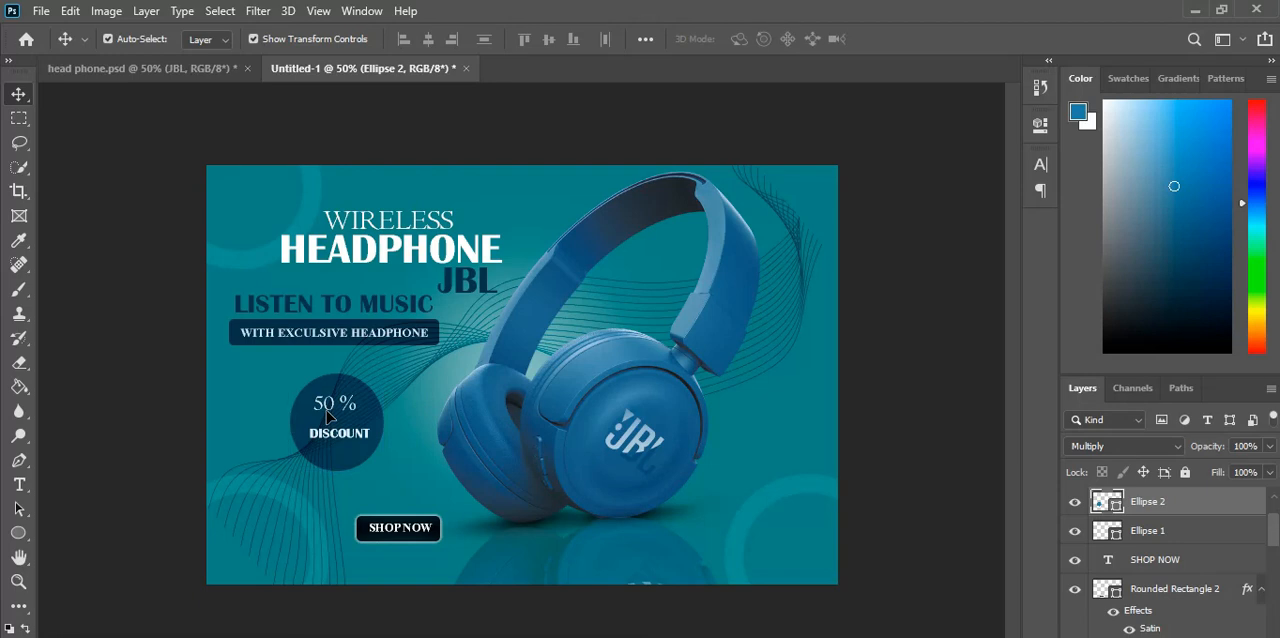
click(330, 402)
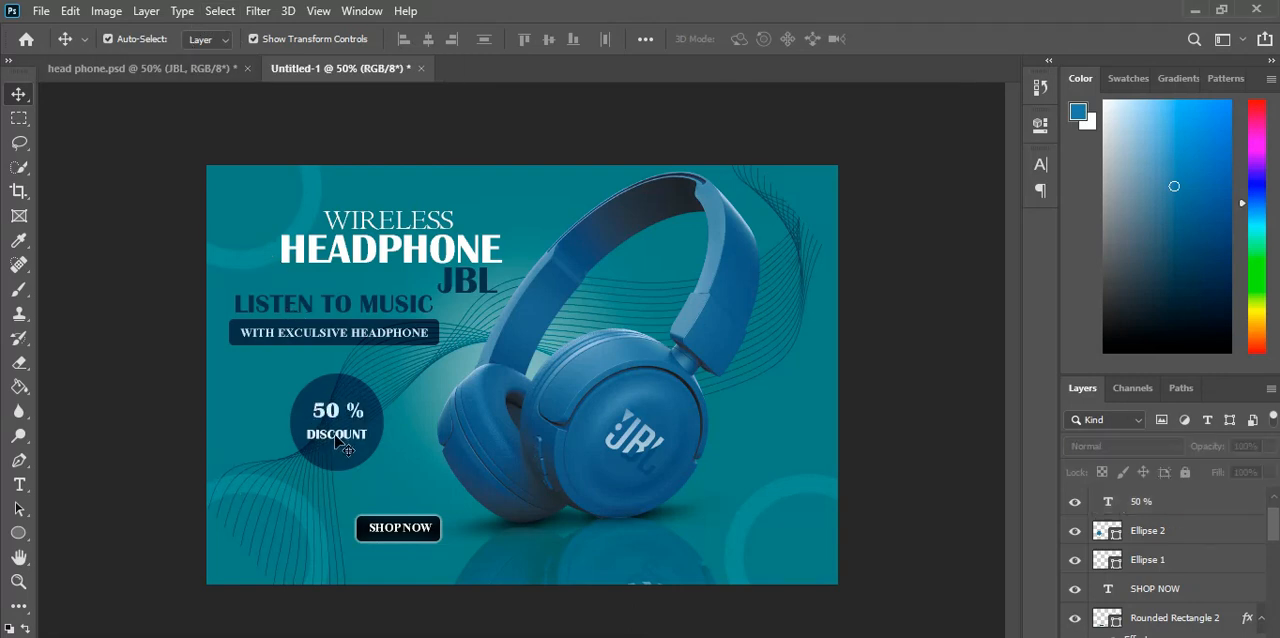
Step: Rotate the DISCOUNT text by -2.50 degrees within the circle
click(338, 438)
key(ctrl+t)
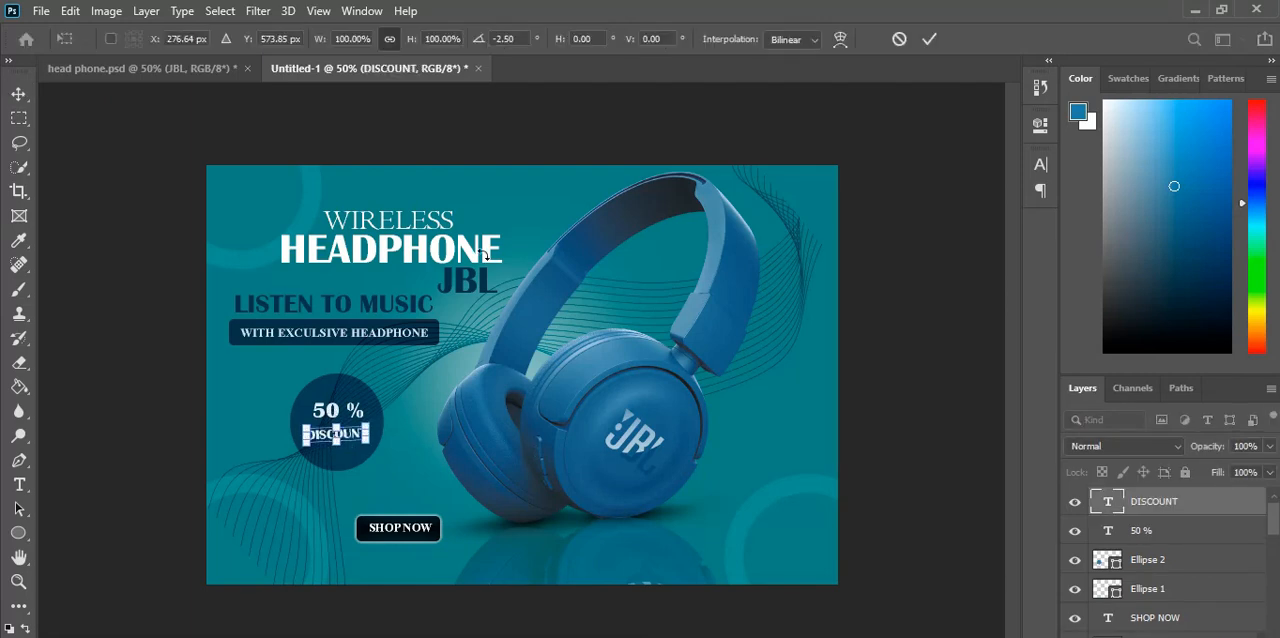
click(924, 42)
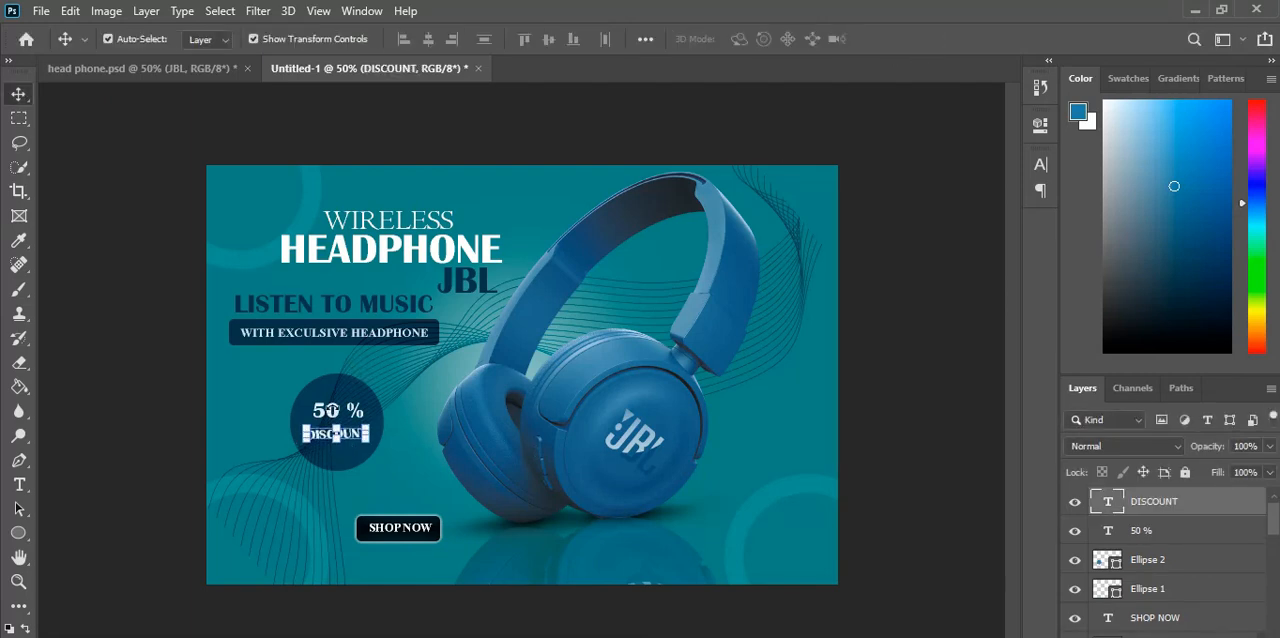
click(297, 398)
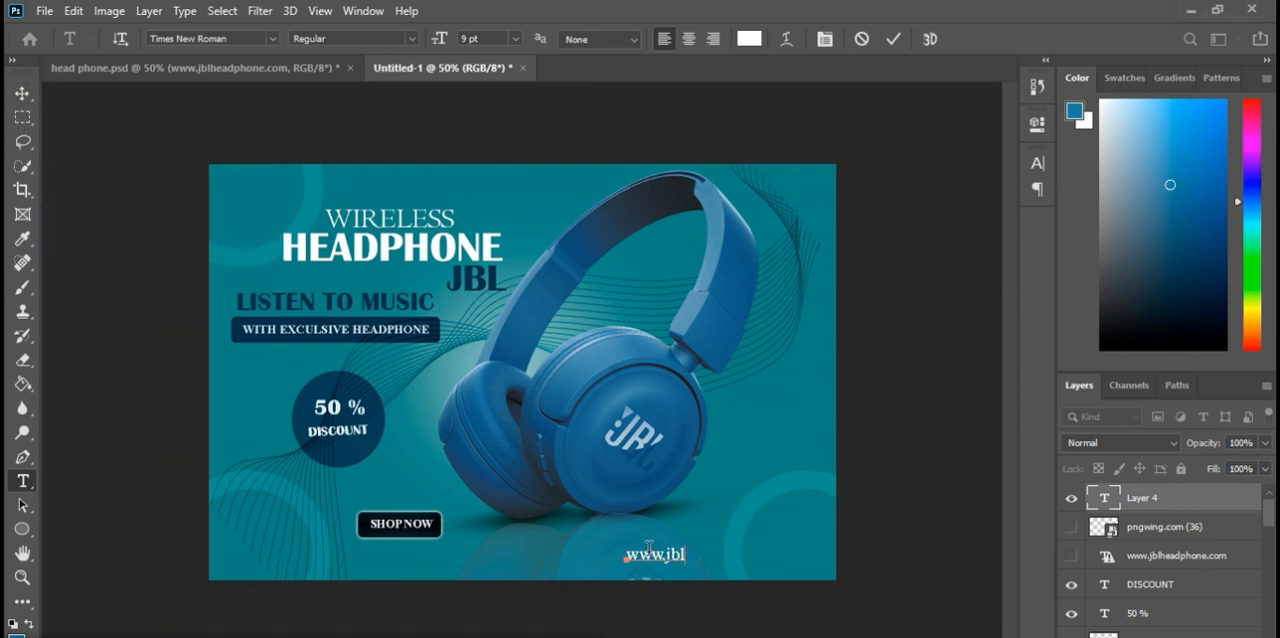
click(893, 38)
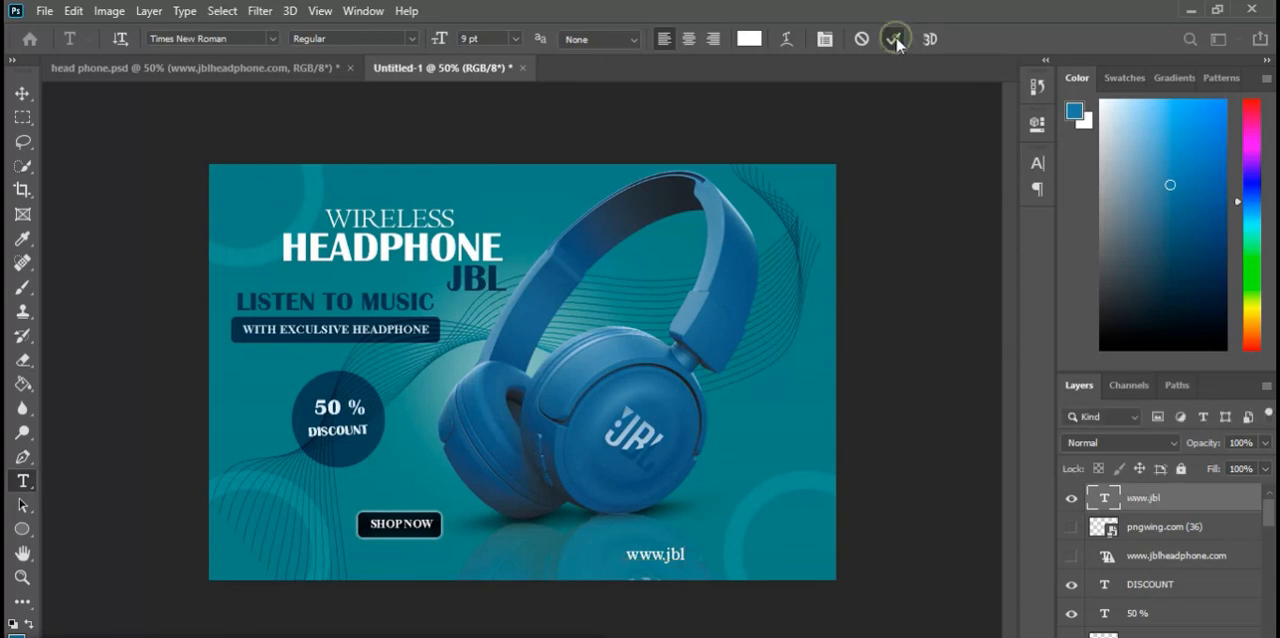
click(22, 93)
key(Delete)
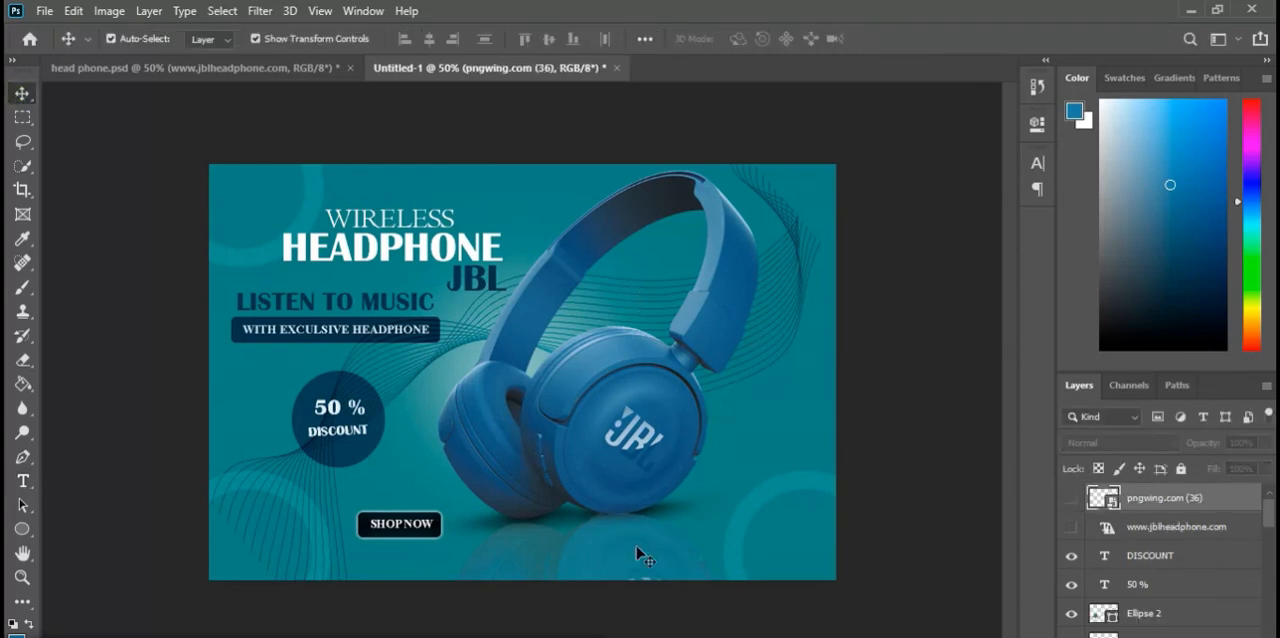
click(1072, 527)
click(1073, 528)
click(1074, 530)
click(1074, 530)
click(1074, 530)
click(1073, 529)
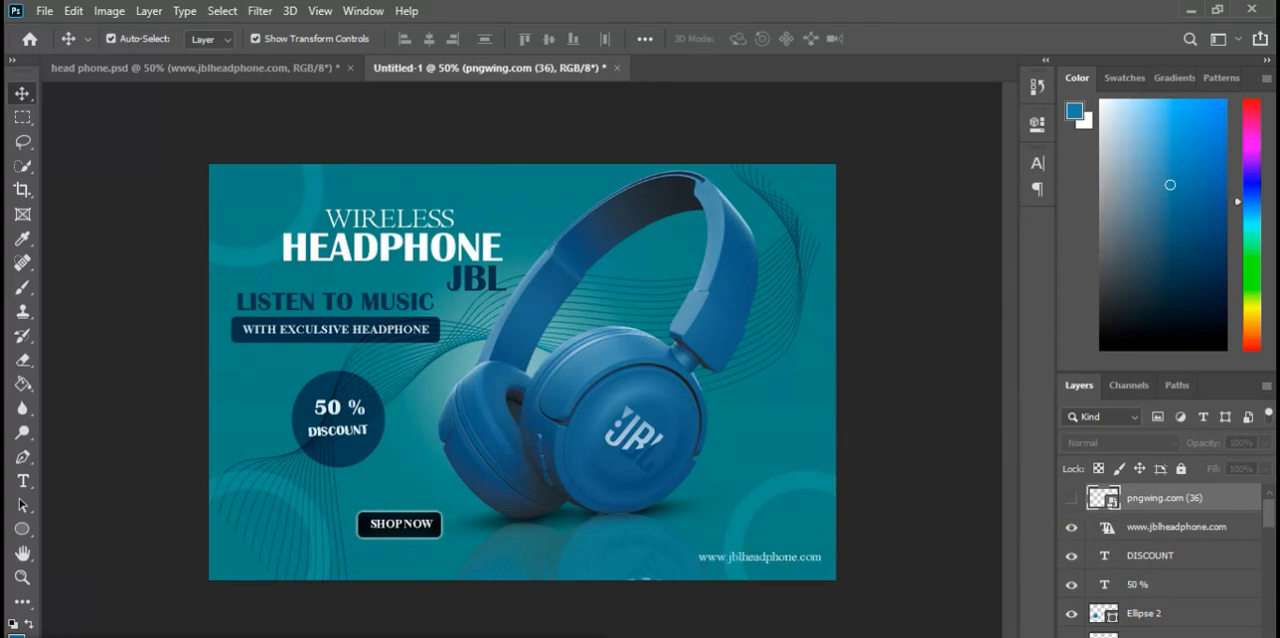
click(1176, 527)
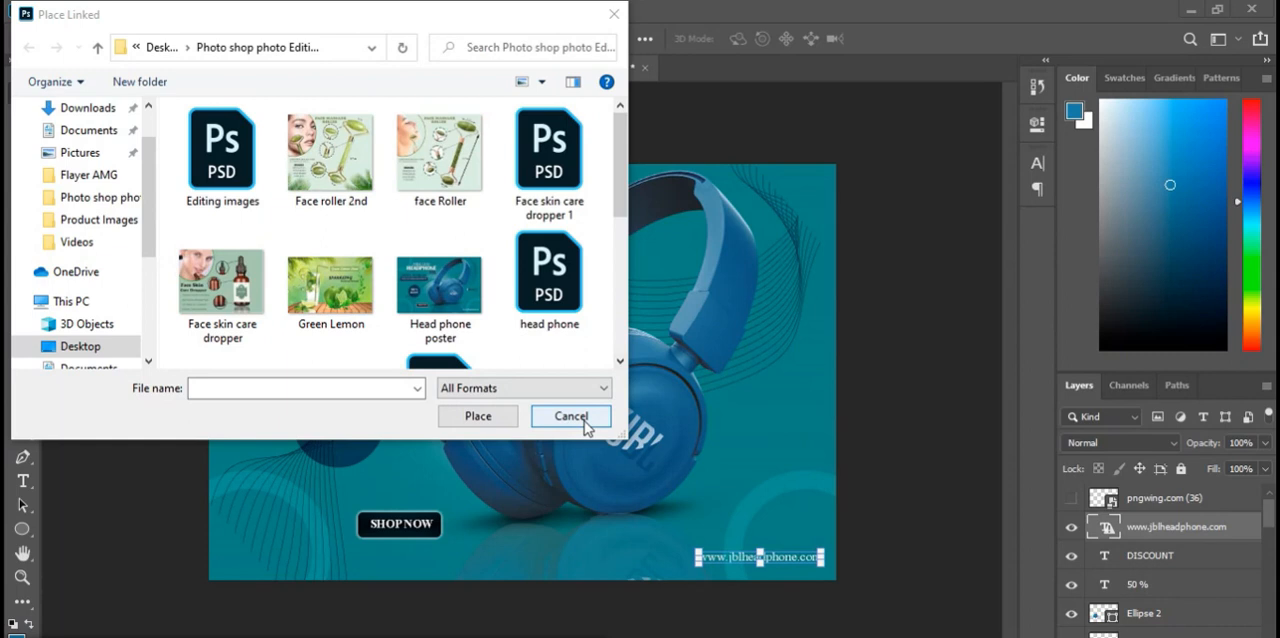
click(584, 420)
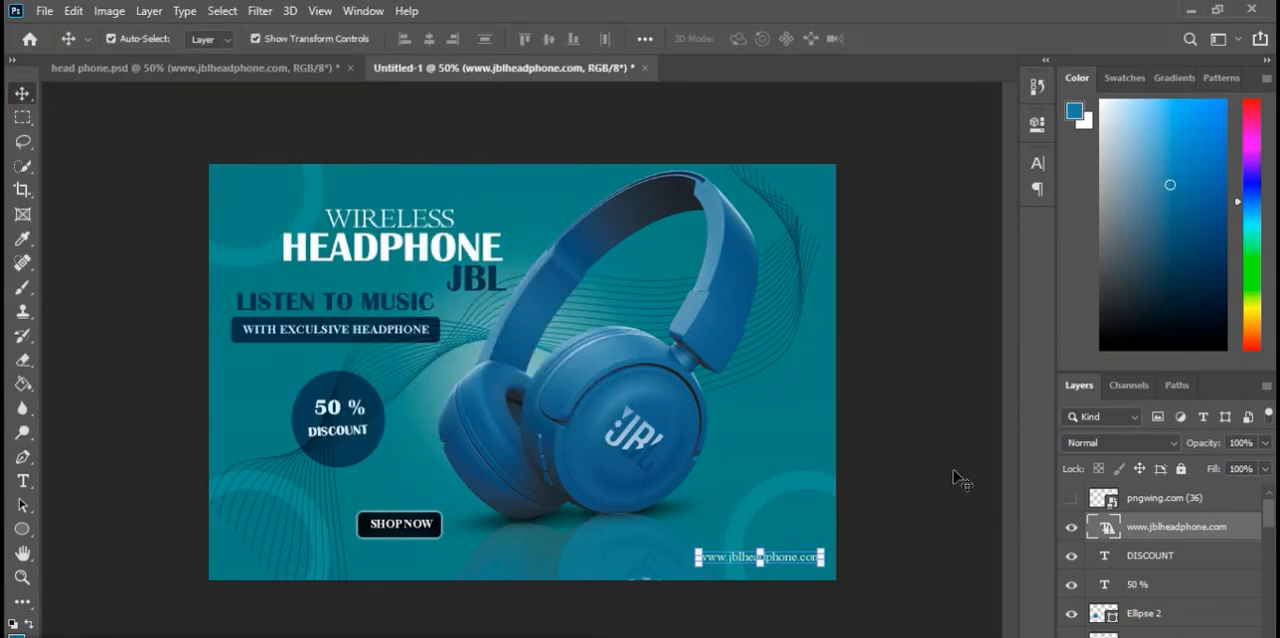
Step: Show the Bluetooth logo layer and move the logo slightly down beside the headphone's right ear cup
click(1071, 505)
click(776, 411)
drag(776, 411, 774, 424)
key(shift+Down)
key(shift+Down)
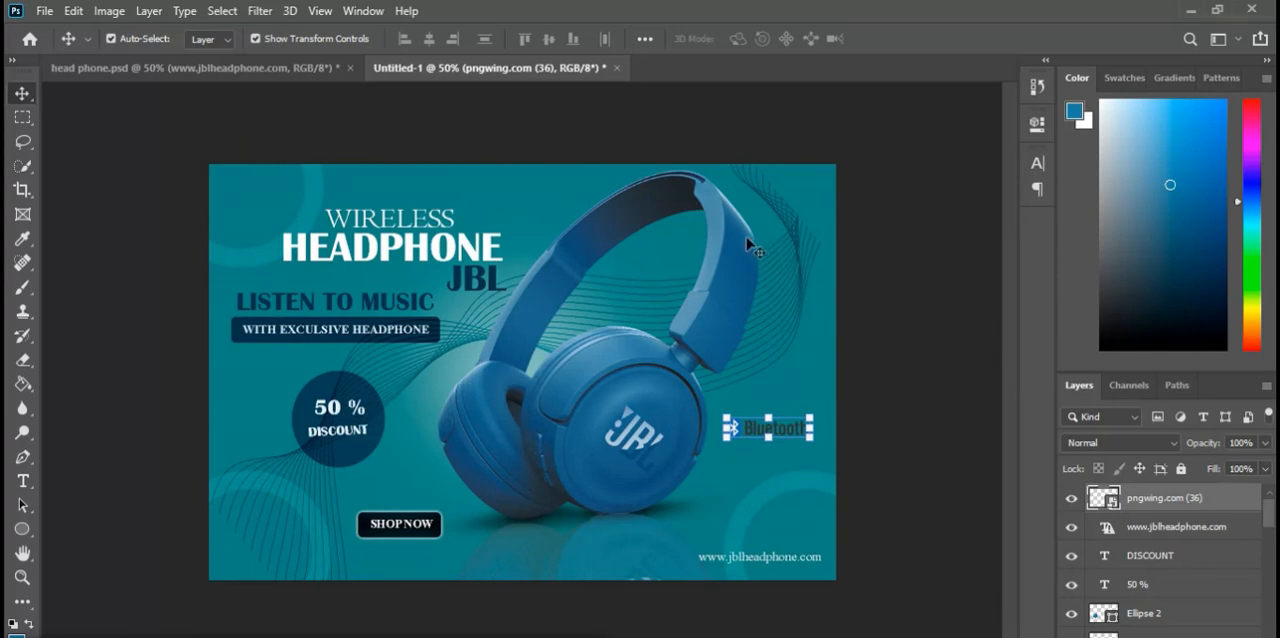
click(820, 200)
click(923, 306)
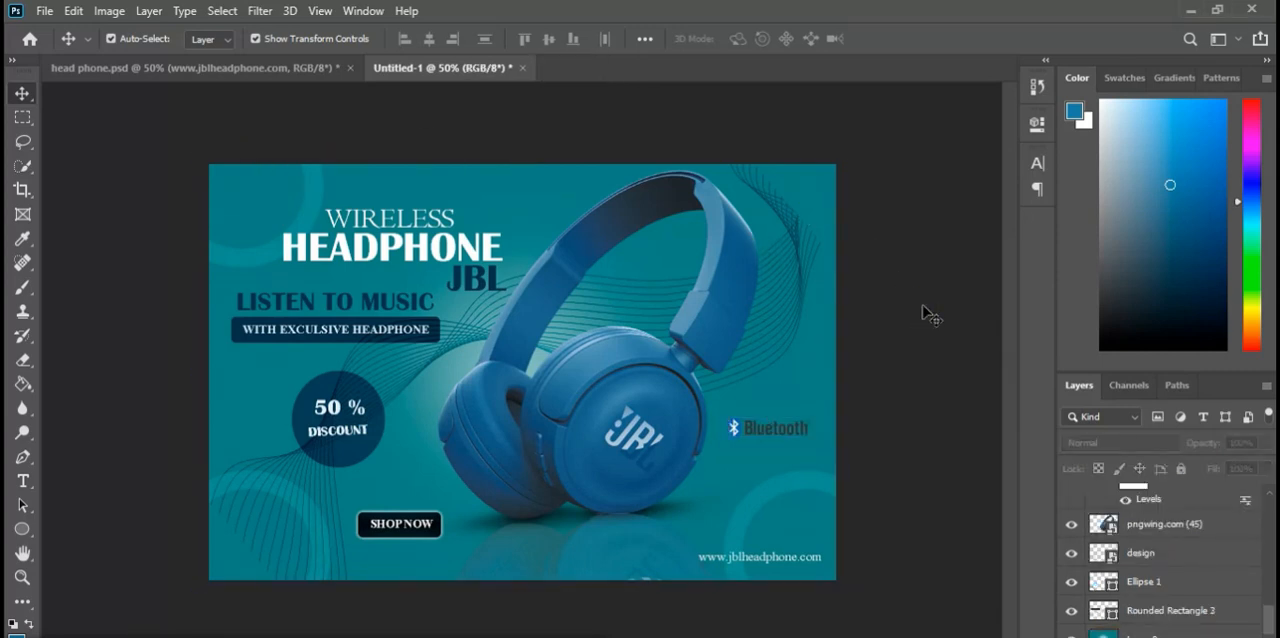
click(762, 432)
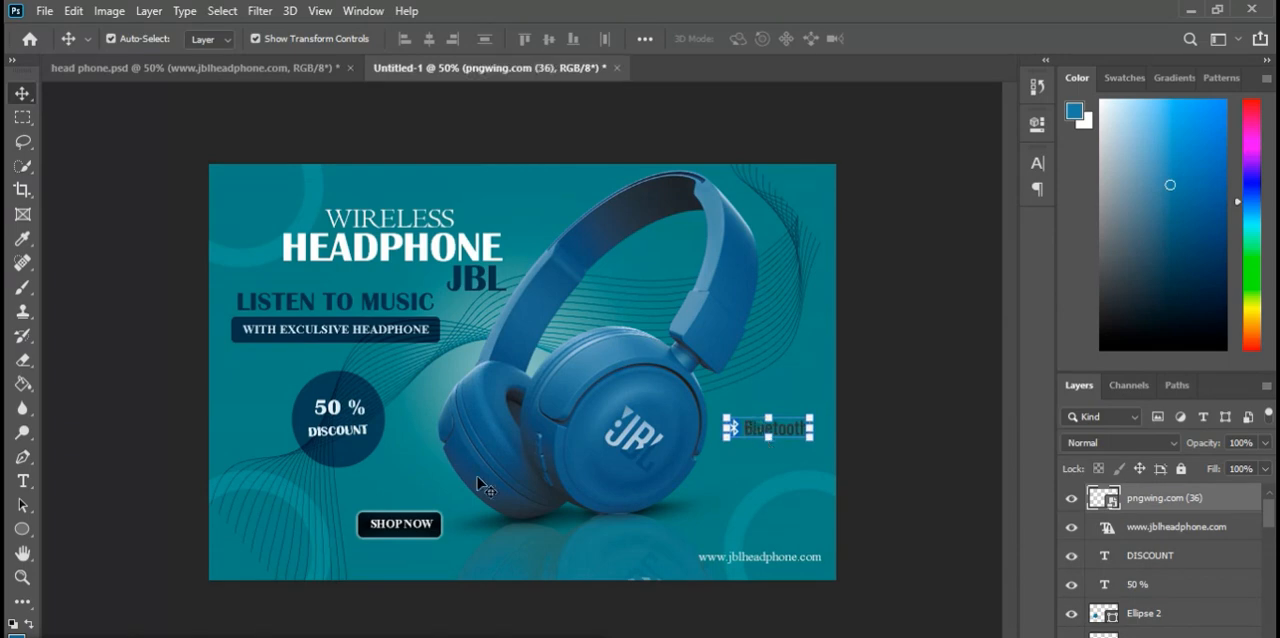